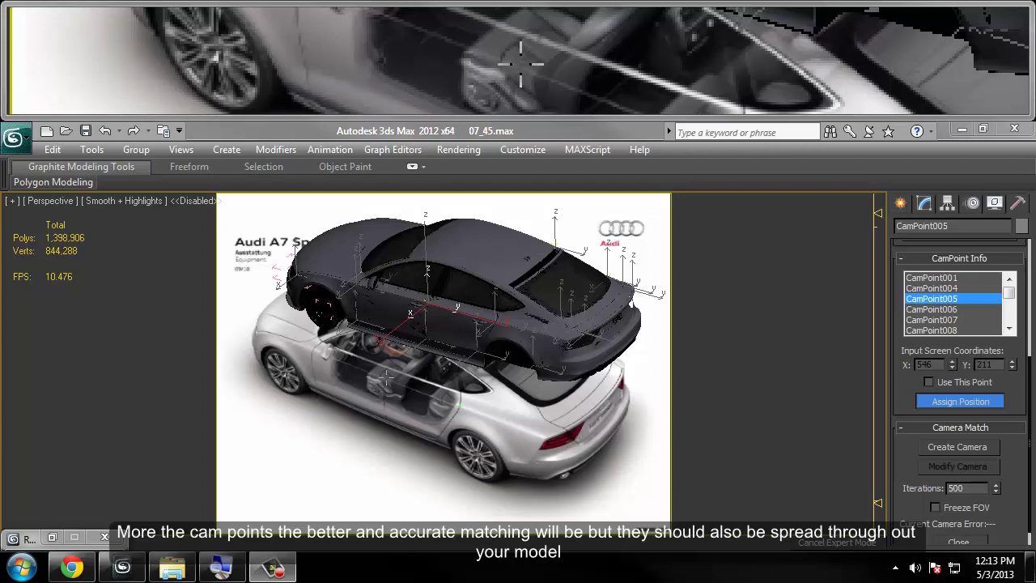
Step: Place CamPoint005 and CamPoint006 (at 384, 194) on the Audi photo, then select CamPoint018
click(383, 378)
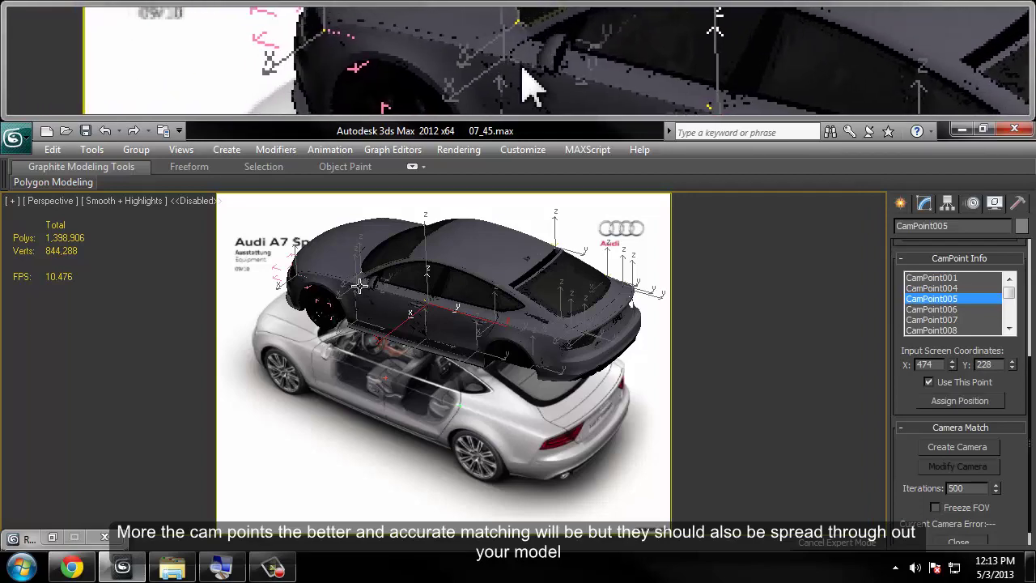
click(357, 284)
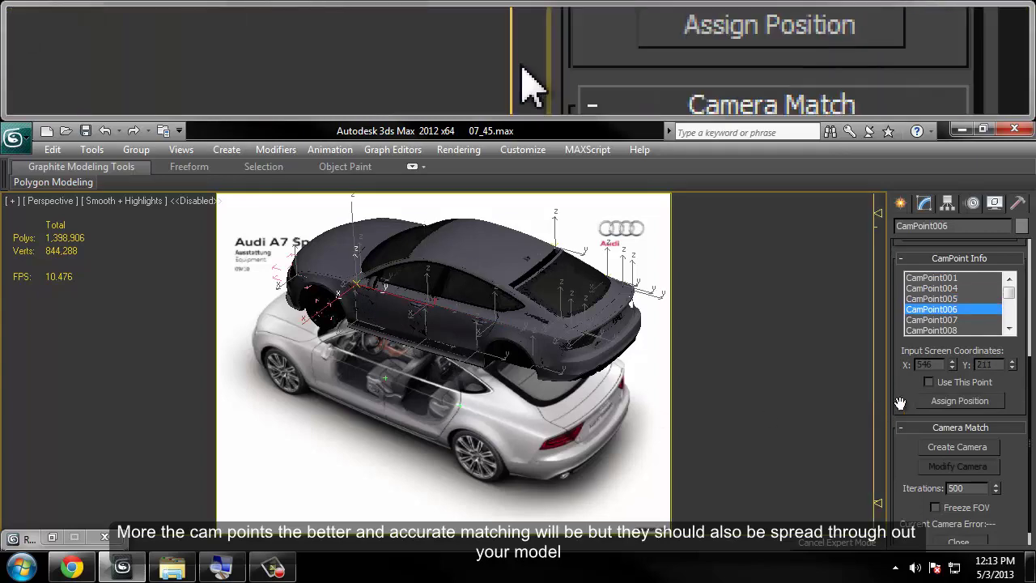
click(945, 398)
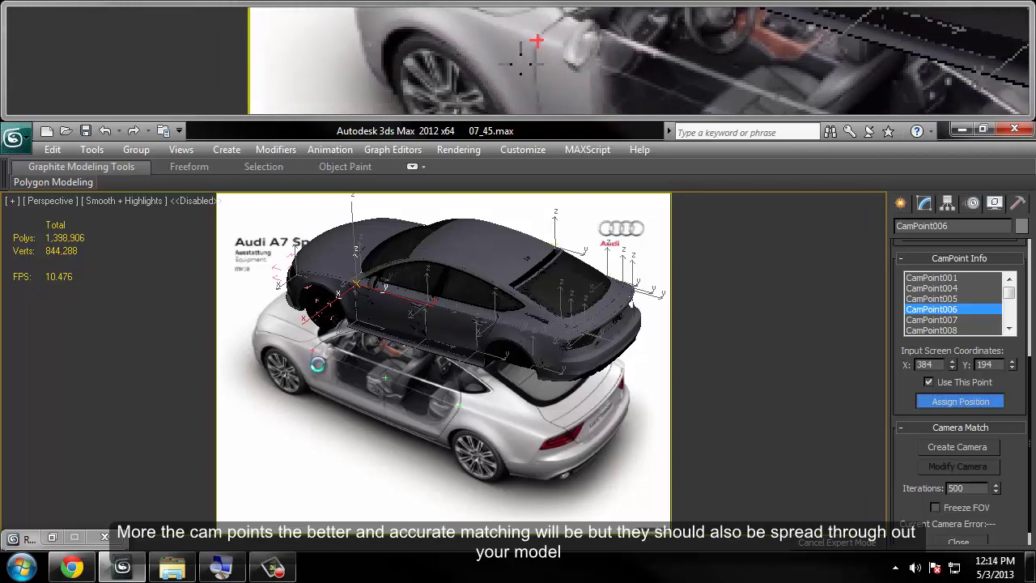
click(366, 280)
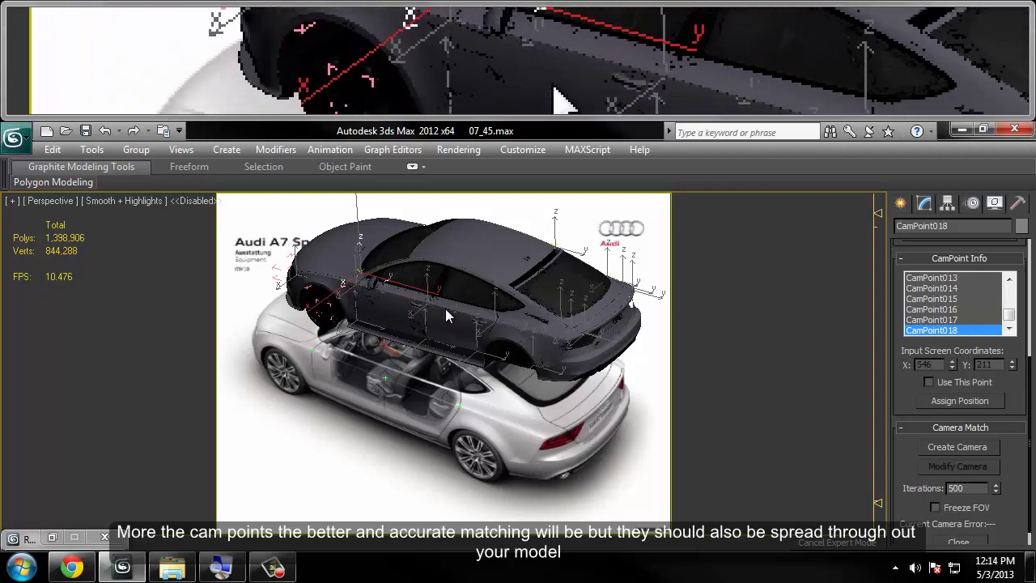
Step: Pin CamPoint018 on the photo; an early Create Camera attempt fails for too few points
click(964, 400)
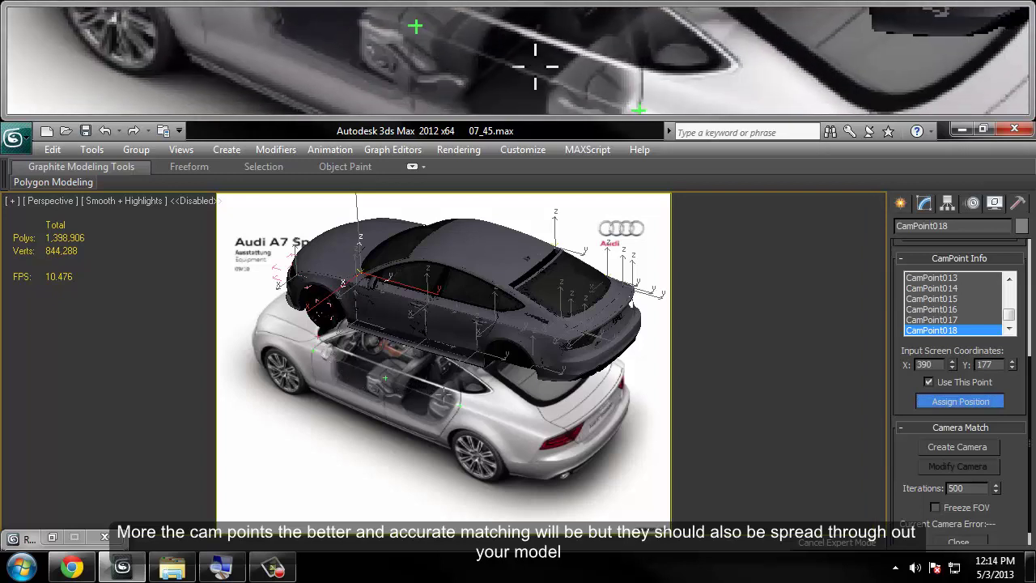
click(437, 413)
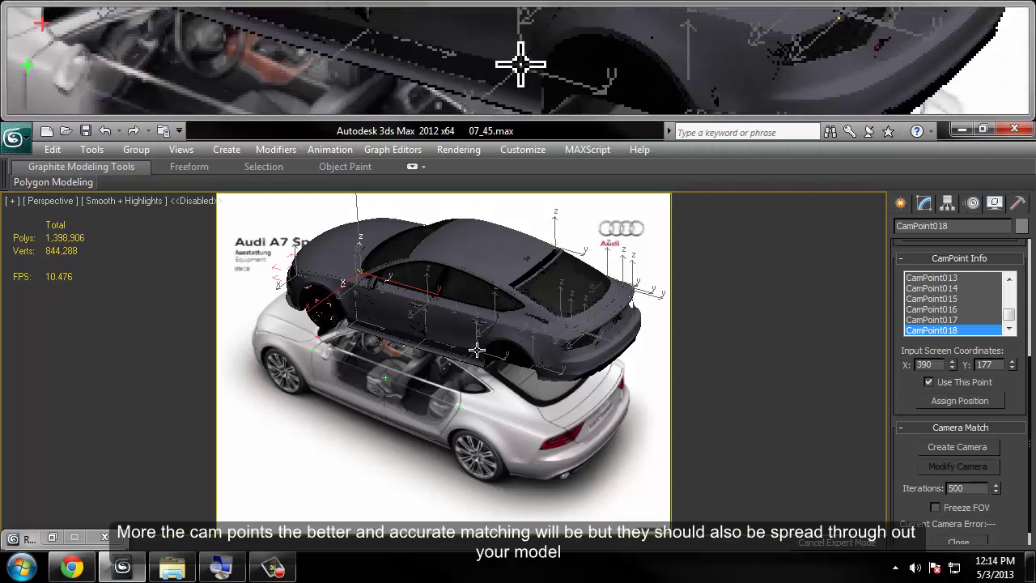
click(474, 357)
click(974, 448)
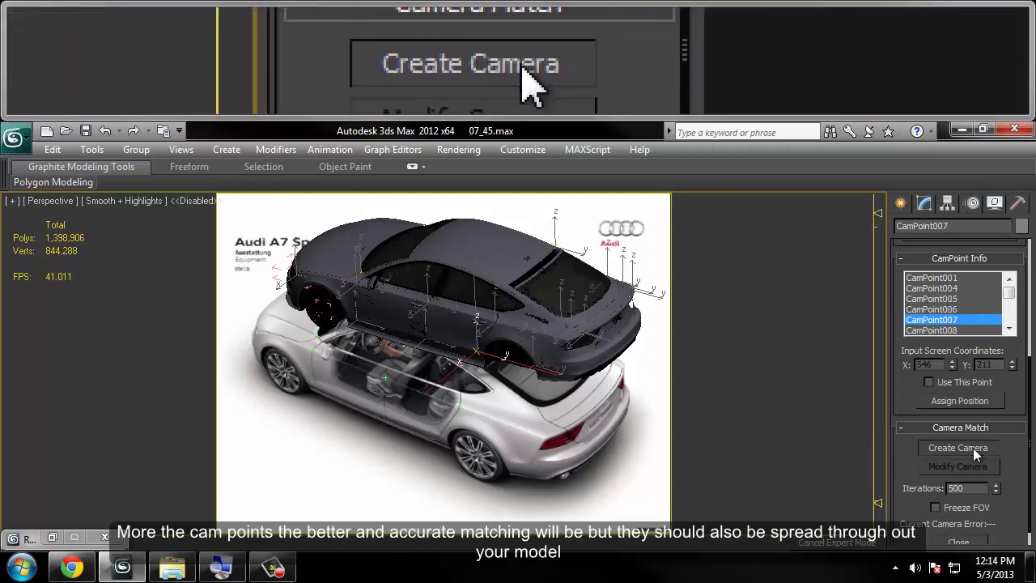
click(680, 294)
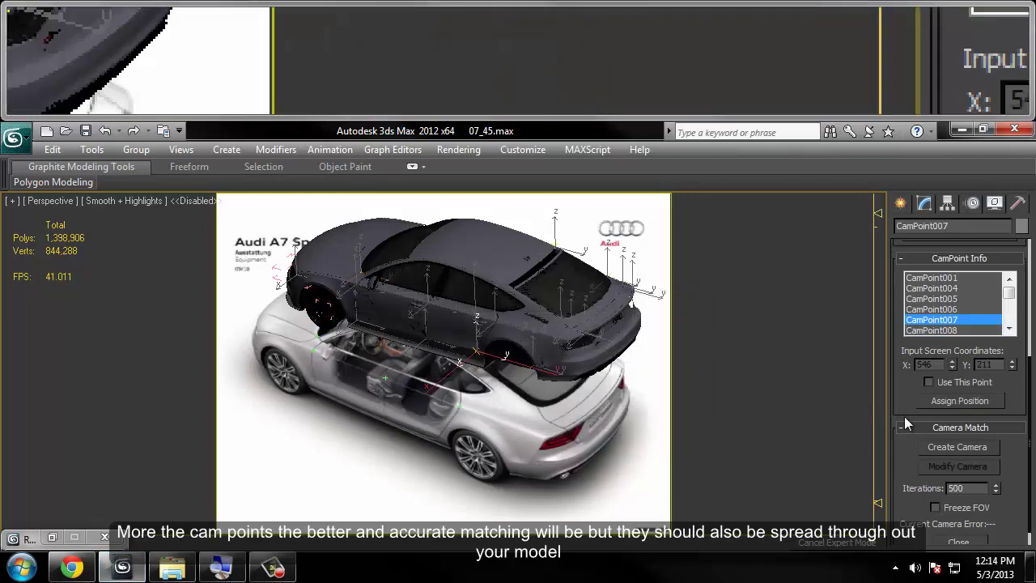
Step: Pin CamPoint007 and CamPoint008 (at 474, 274) on the photo, then select CamPoint009
click(962, 402)
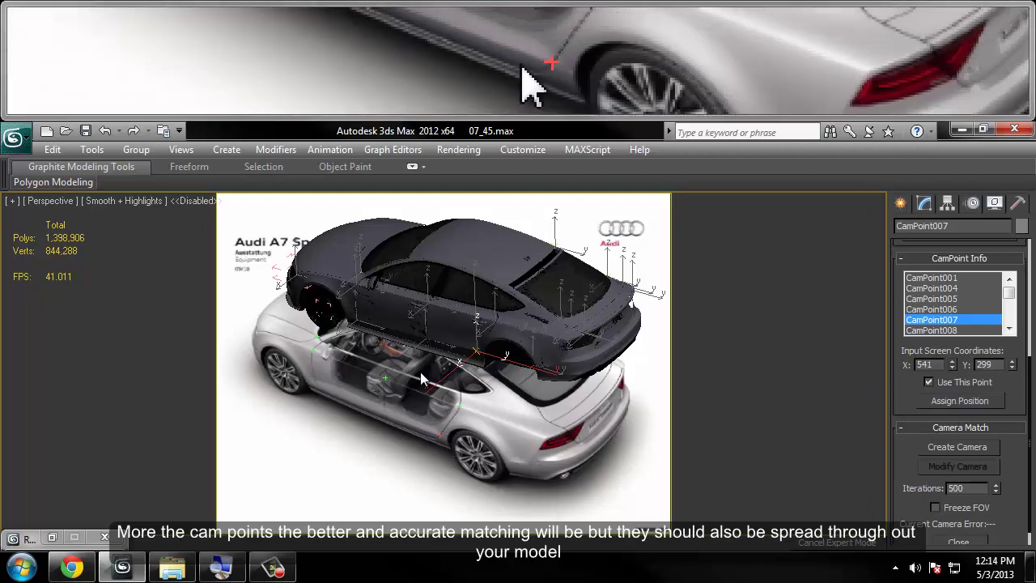
click(410, 350)
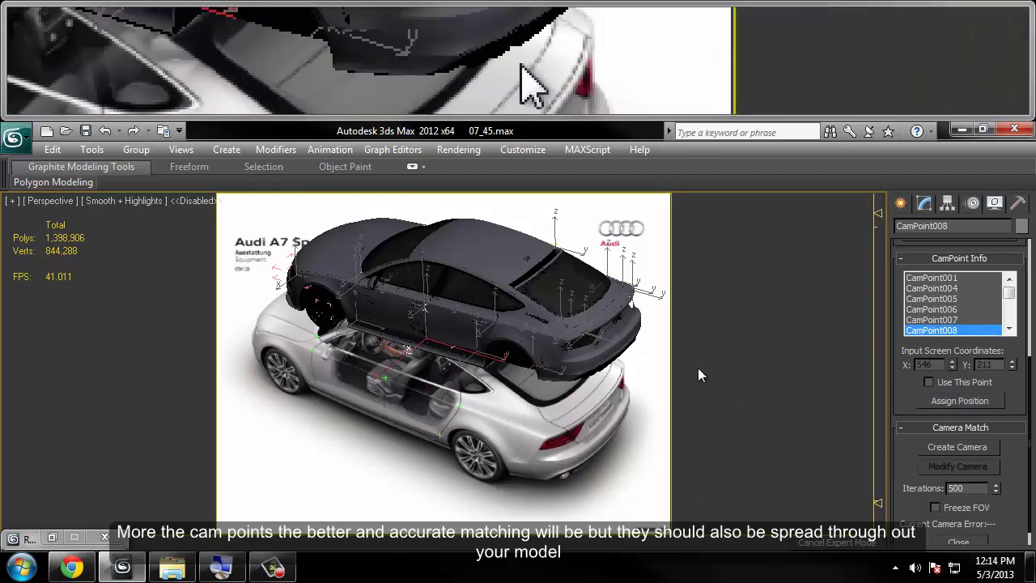
click(949, 400)
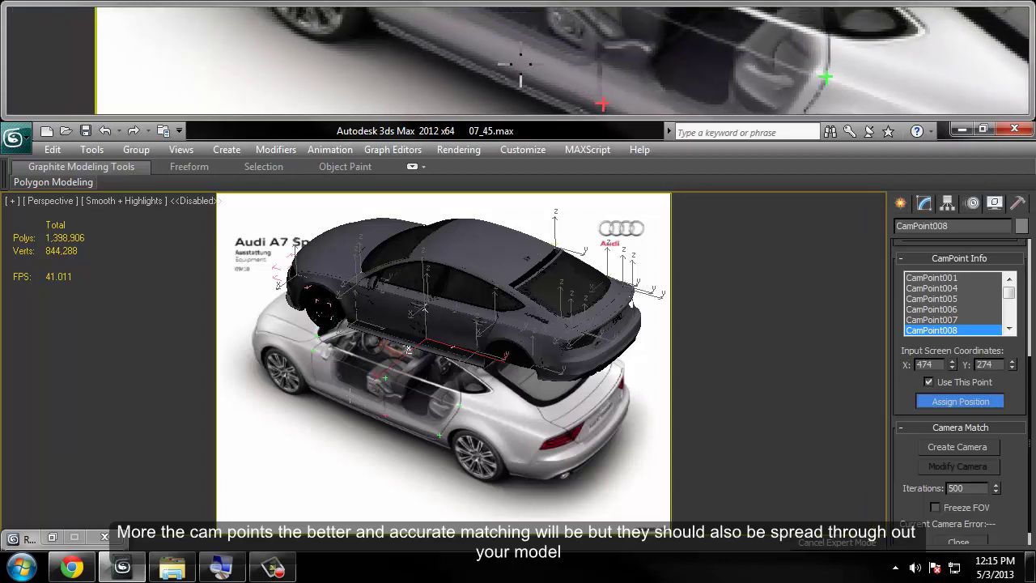
click(327, 400)
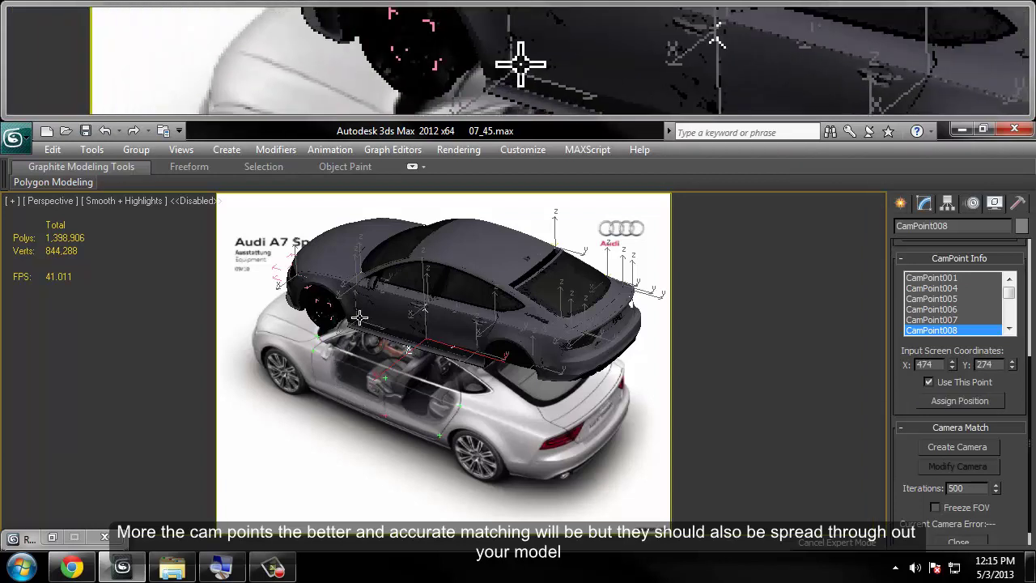
click(359, 319)
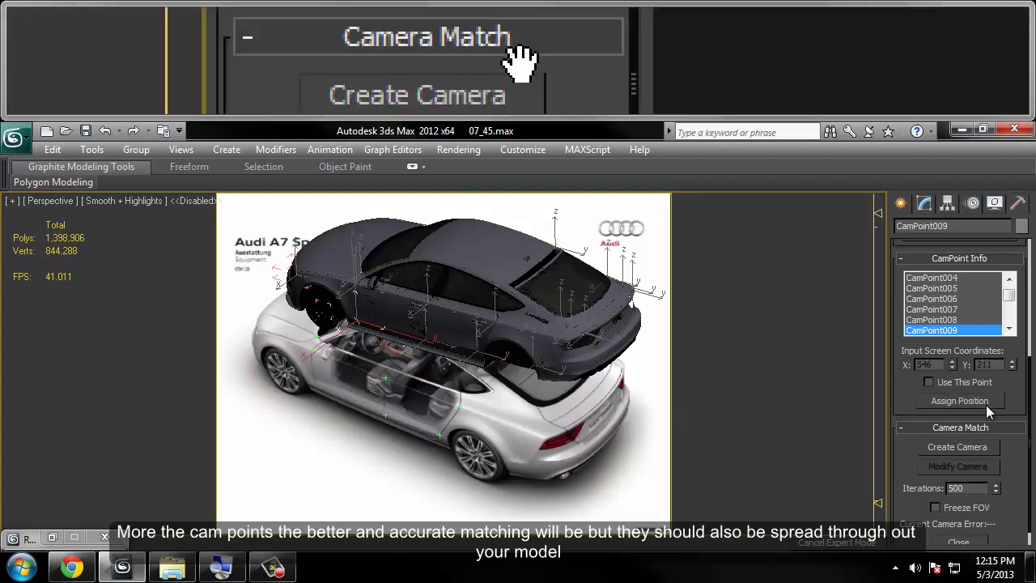
Step: Pin CamPoint009 and CamPoint010 (at 316, 175) on the photo, then select CamPoint001
click(963, 400)
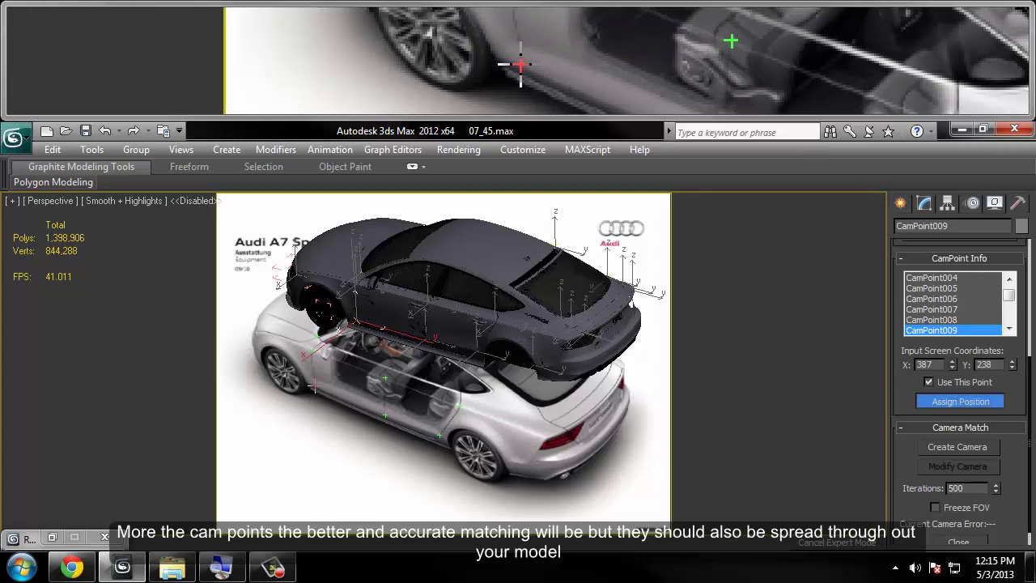
click(297, 275)
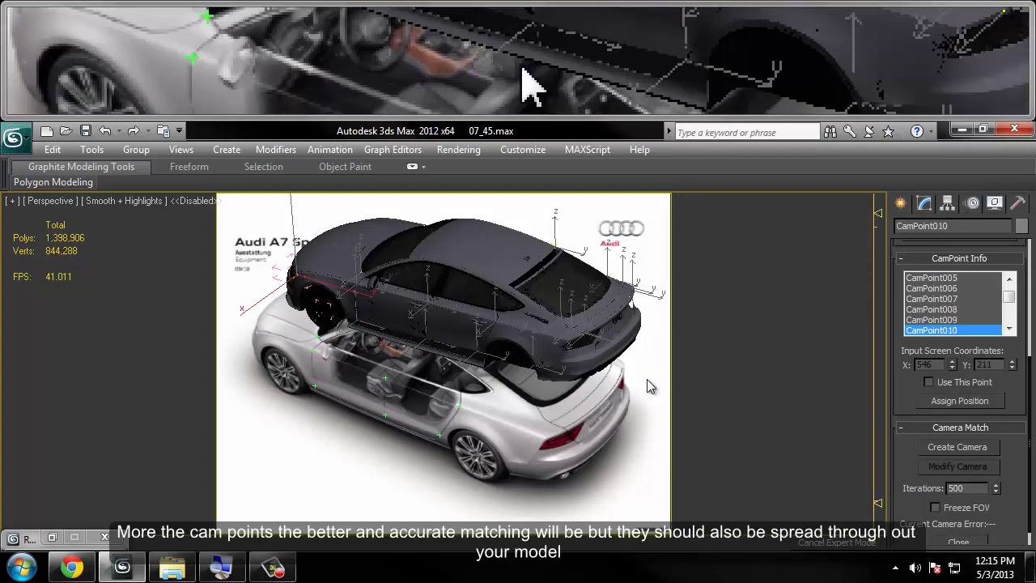
click(942, 402)
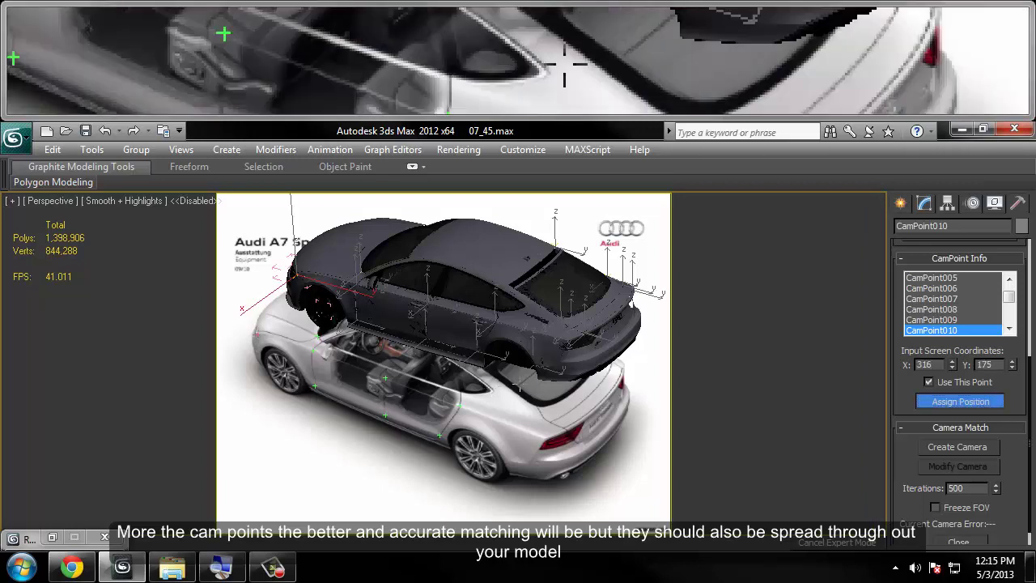
click(522, 368)
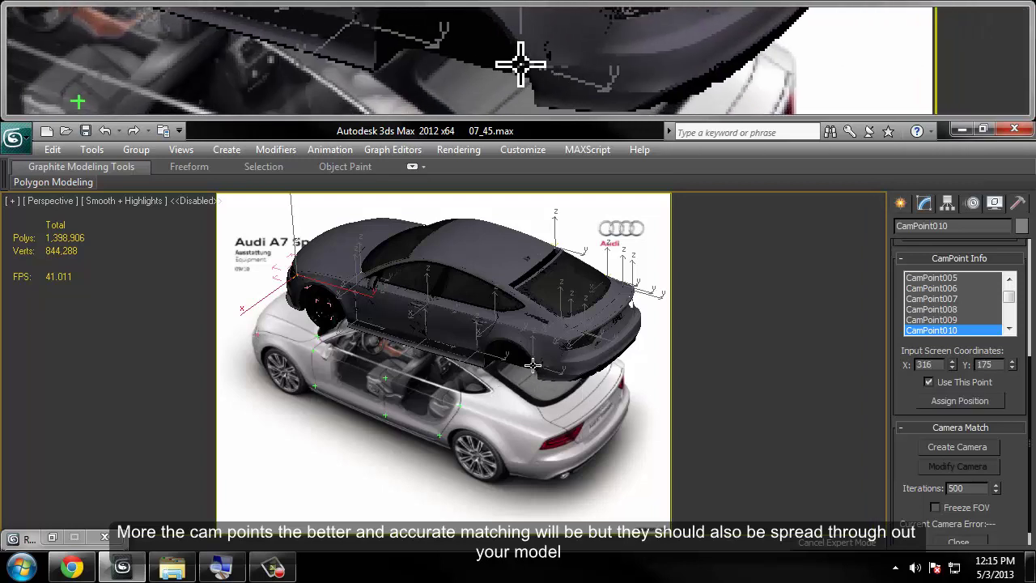
click(517, 374)
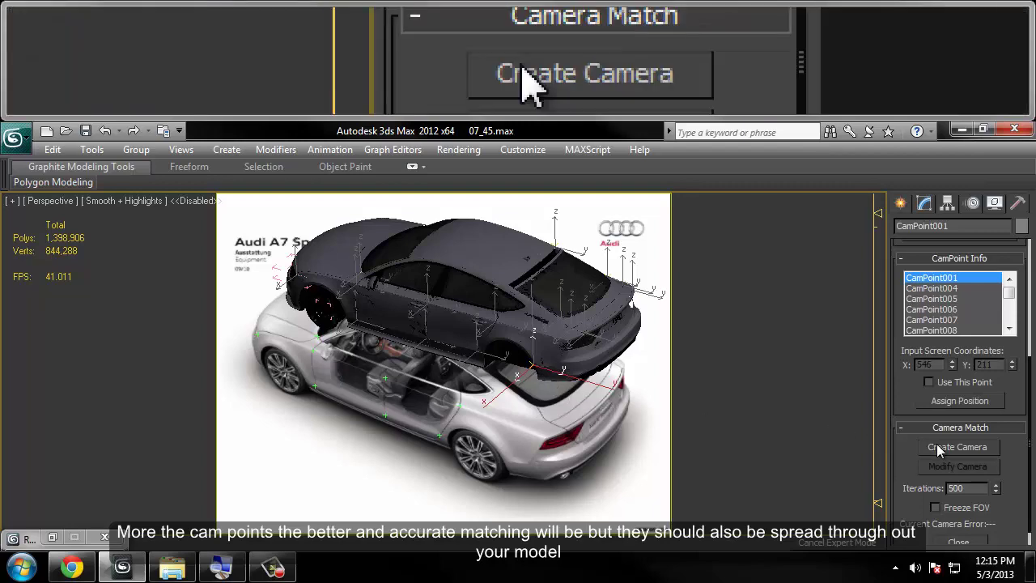
Step: Pin CamPoint001 and CamPoint012 to their spots at the car's rear on the photo
click(941, 402)
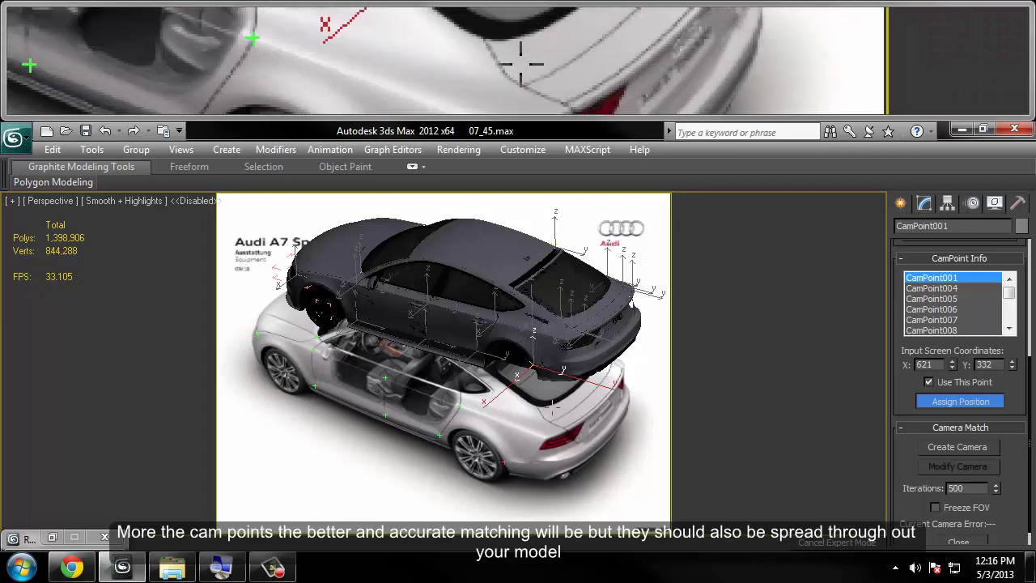
click(517, 375)
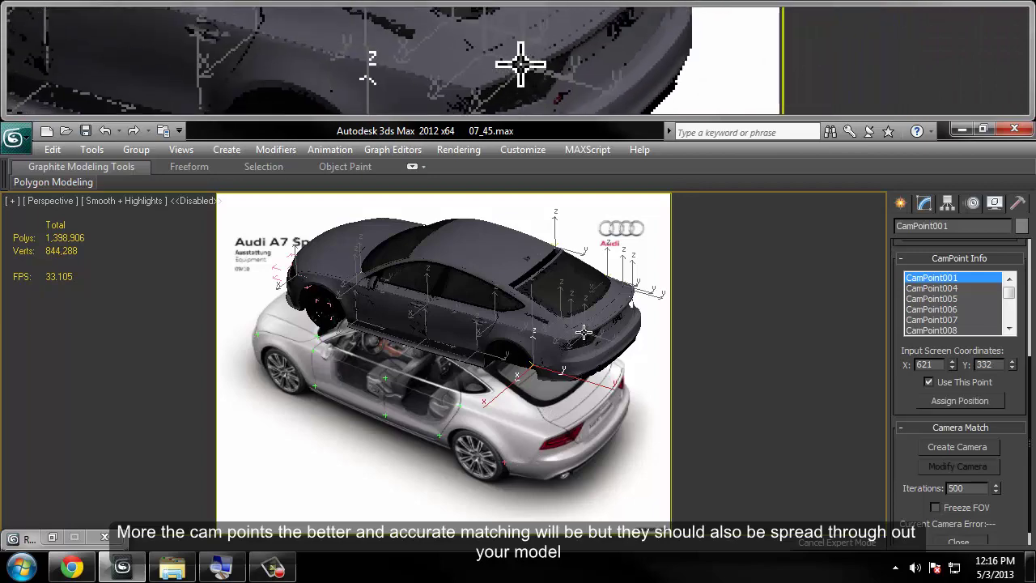
click(648, 368)
click(955, 400)
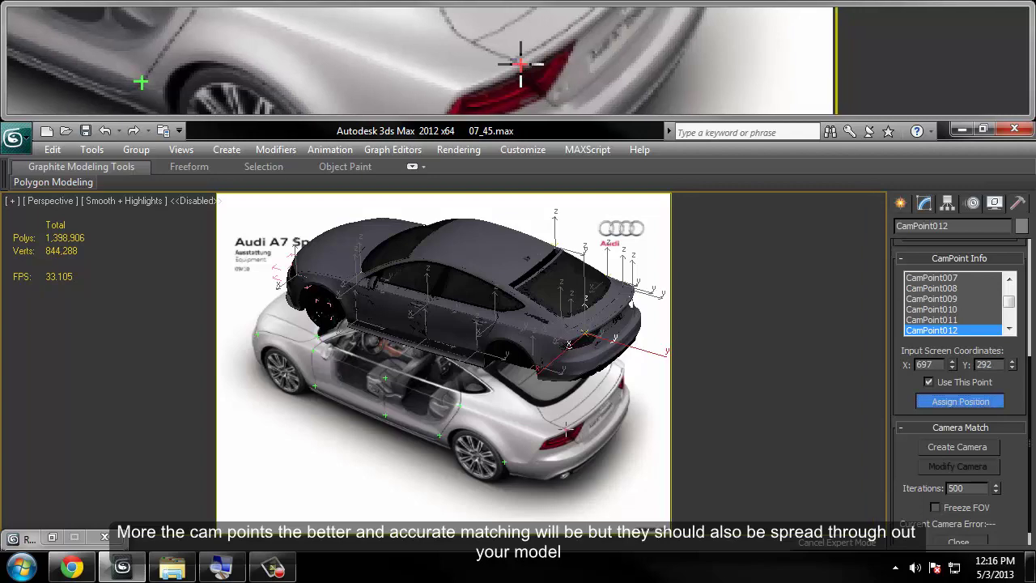
click(567, 428)
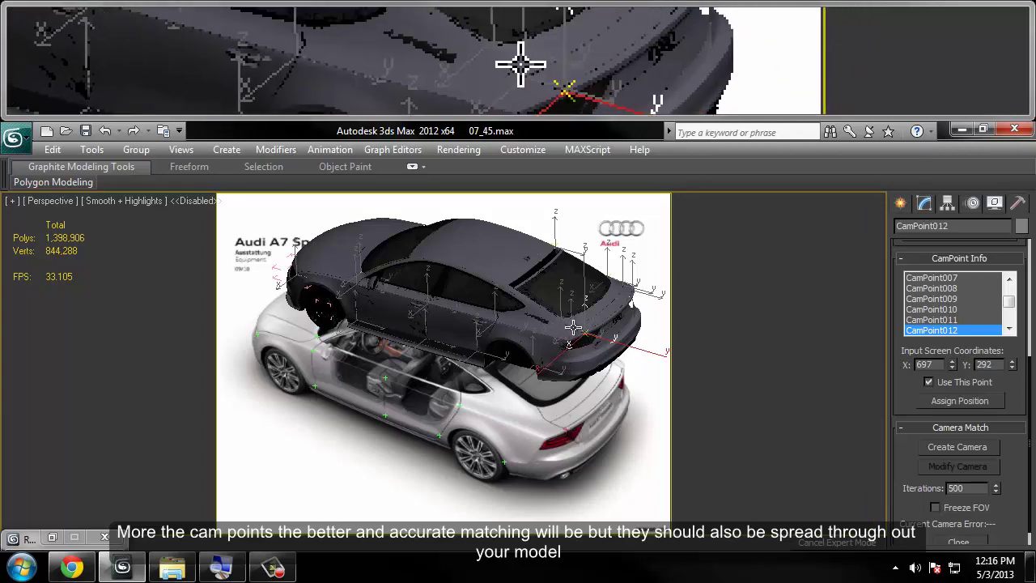
Step: Pin CamPoint014 and CamPoint013 (at 661, 264) on the photo, then select CamPoint011
click(573, 327)
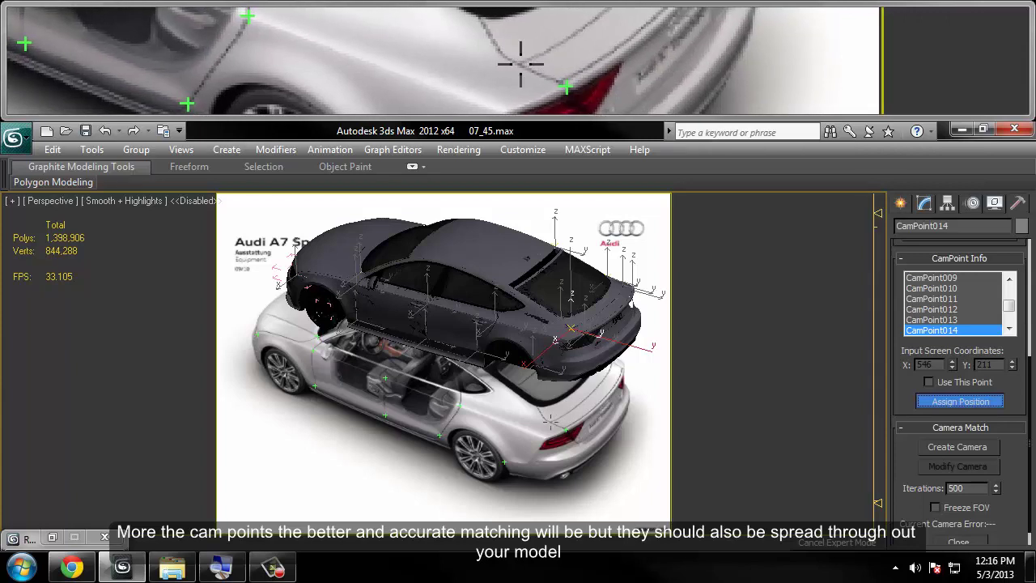
click(550, 421)
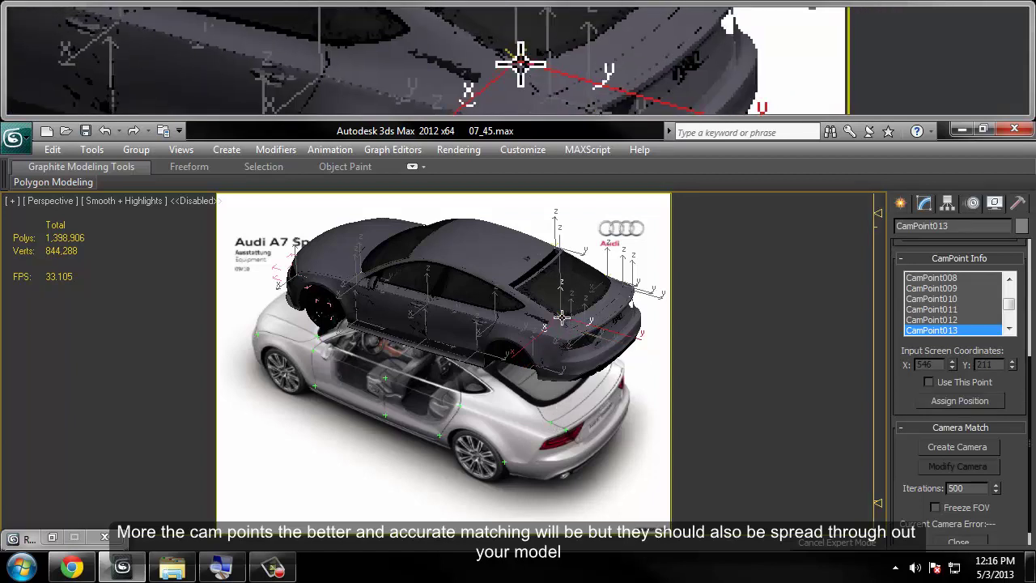
click(567, 319)
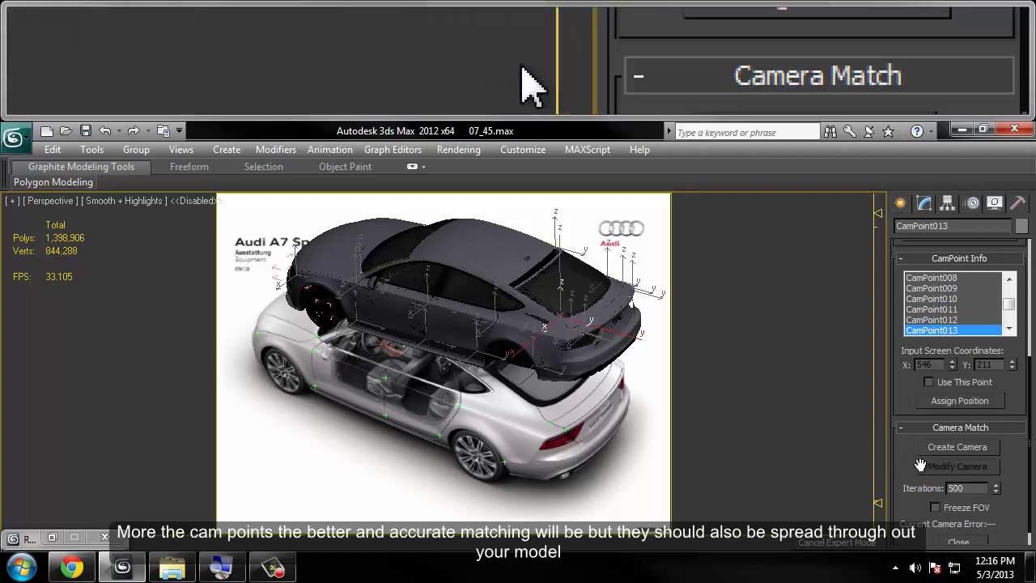
click(968, 400)
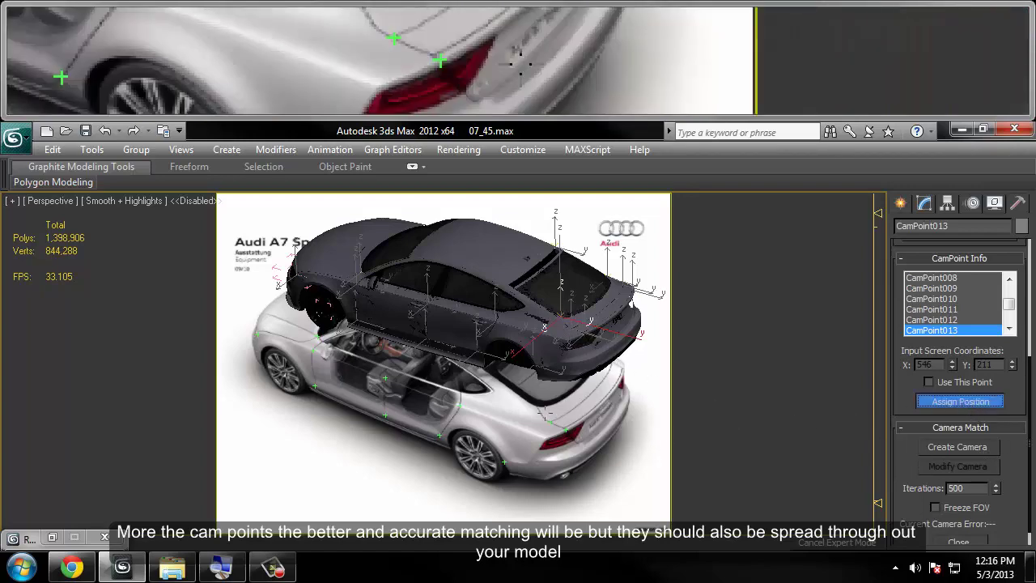
click(535, 408)
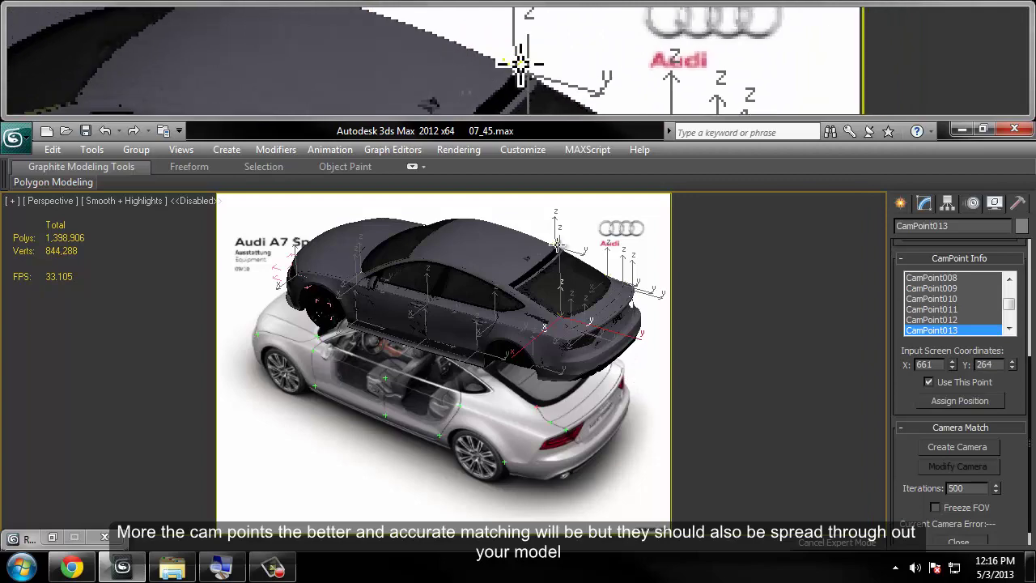
click(557, 247)
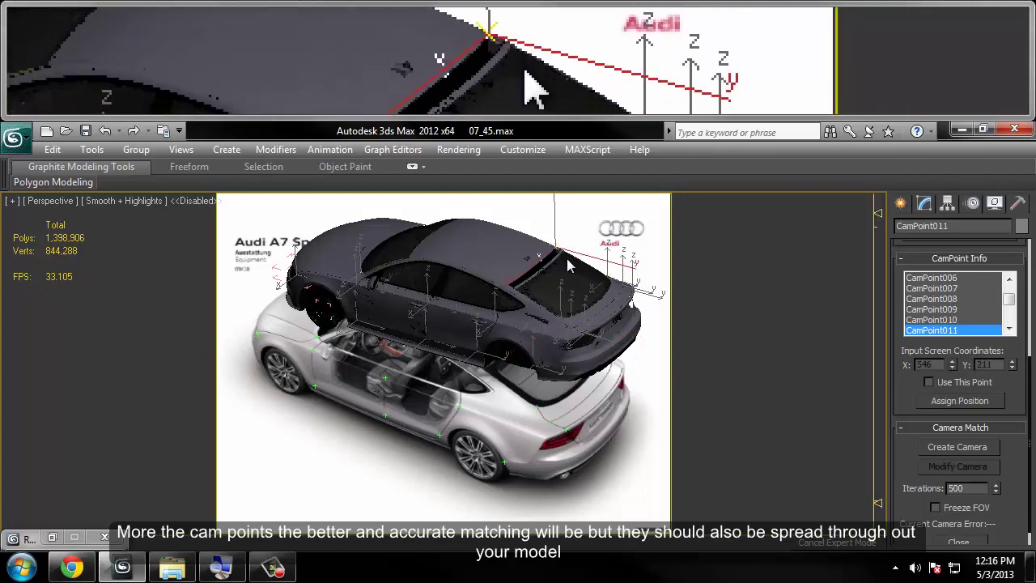
Step: Pin CamPoint011 on the photo, undoing a stray CamPoint017 placement
middle_drag(561, 271, 538, 332)
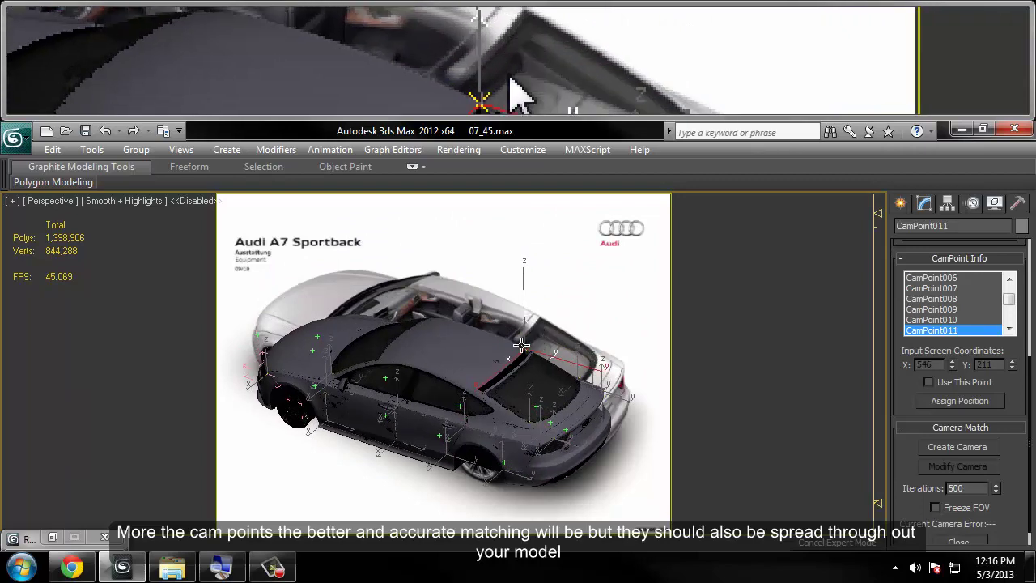
click(960, 401)
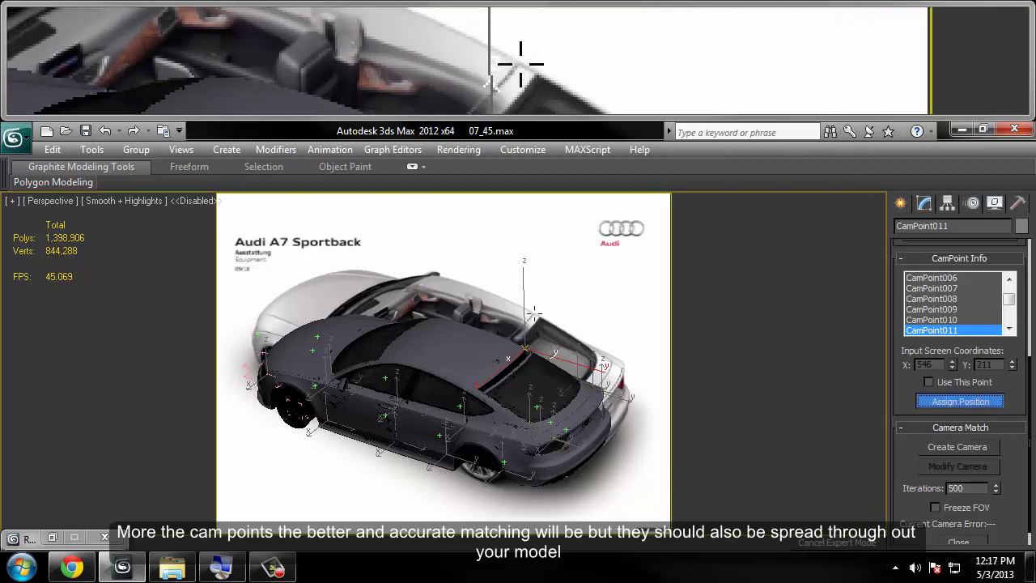
click(532, 313)
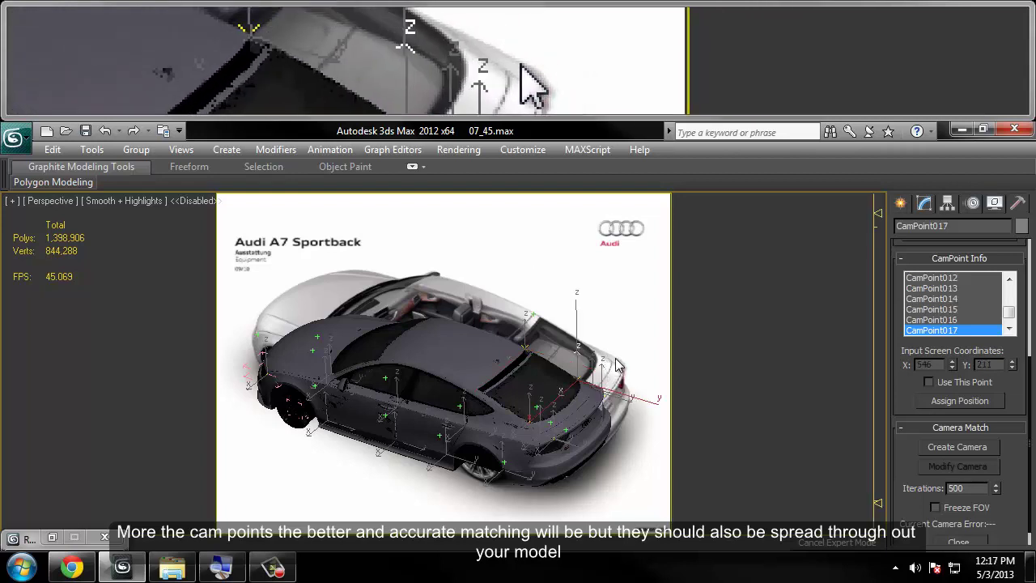
click(982, 402)
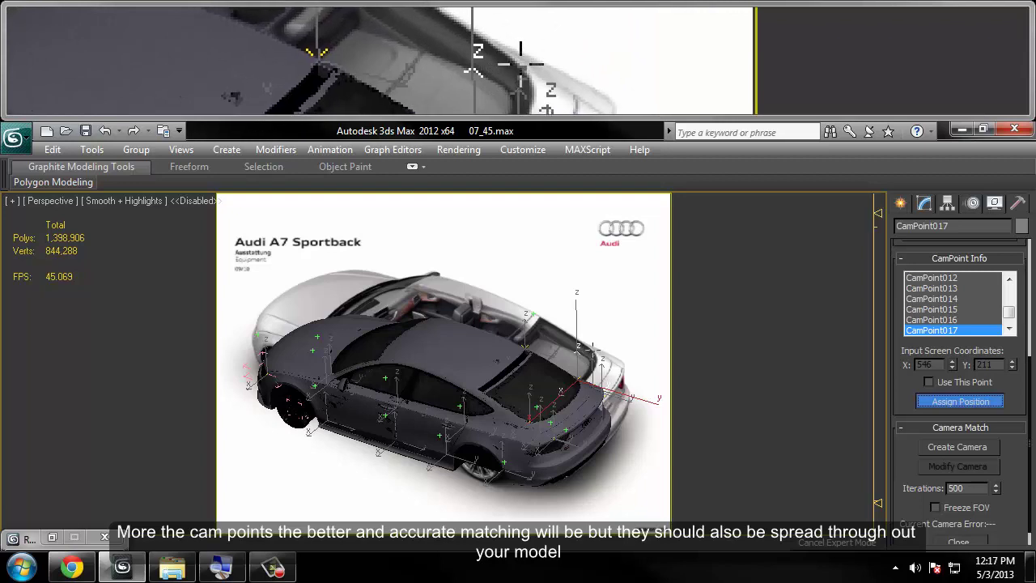
click(591, 351)
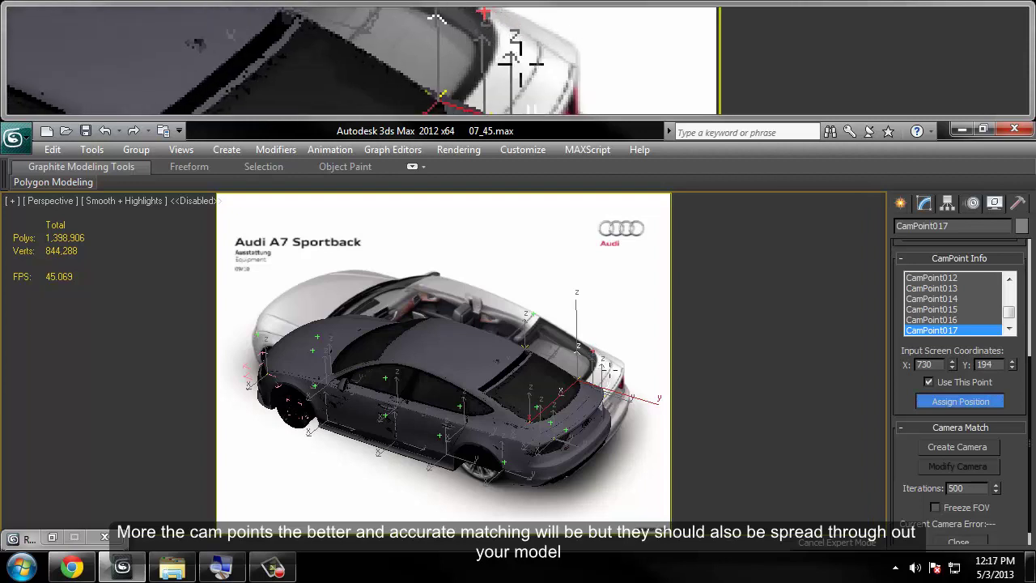
key(ctrl+z)
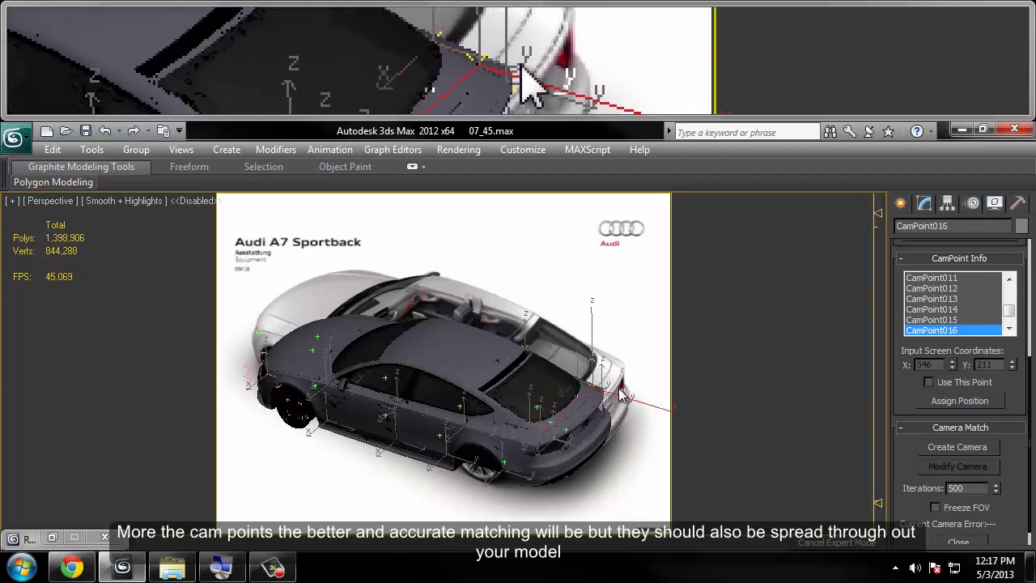
Step: Pin CamPoint016 at 753, 207 and CamPoint015 at 766, 216 on the reference car
click(960, 401)
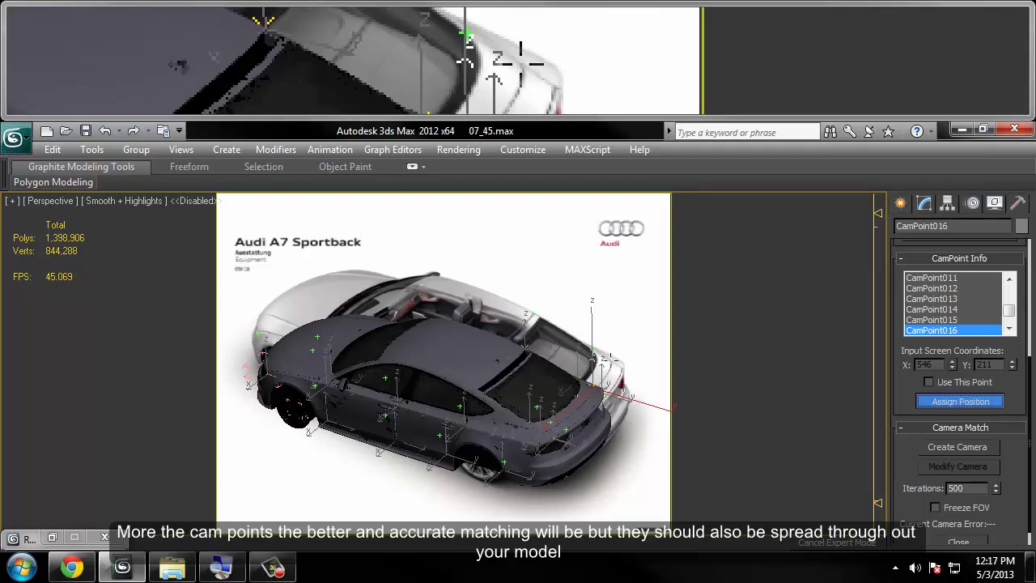
click(612, 361)
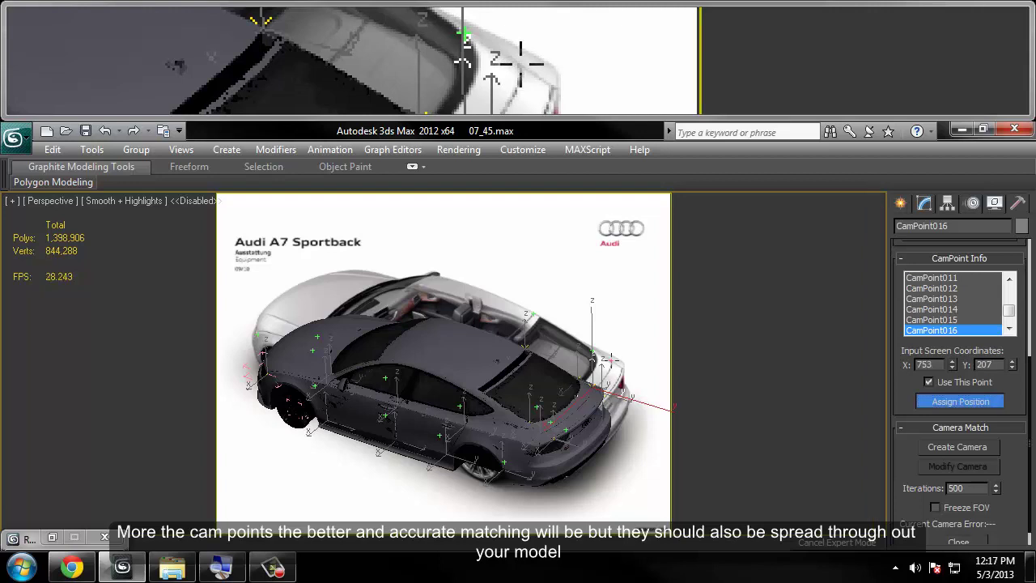
right_click(619, 369)
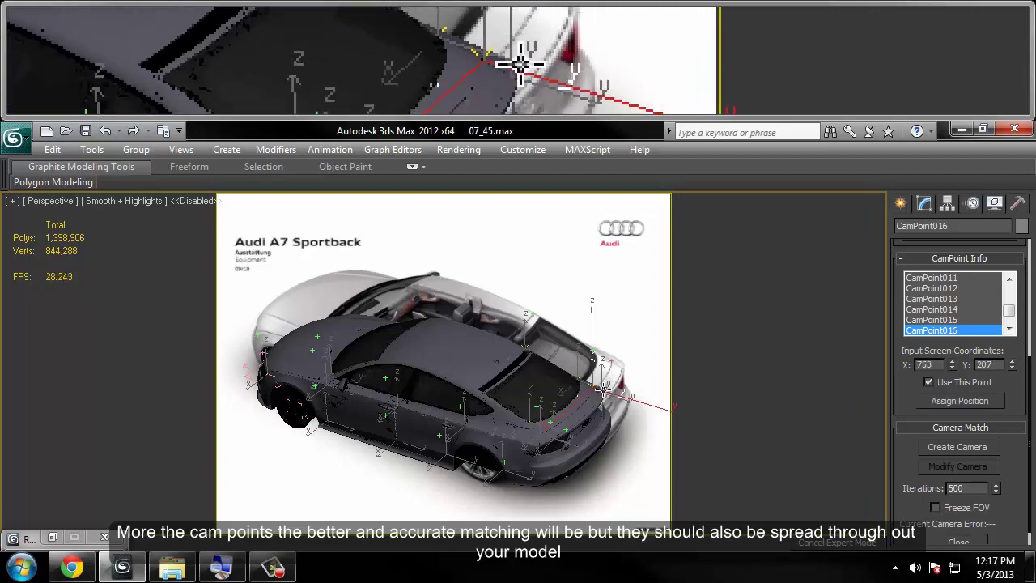
click(603, 391)
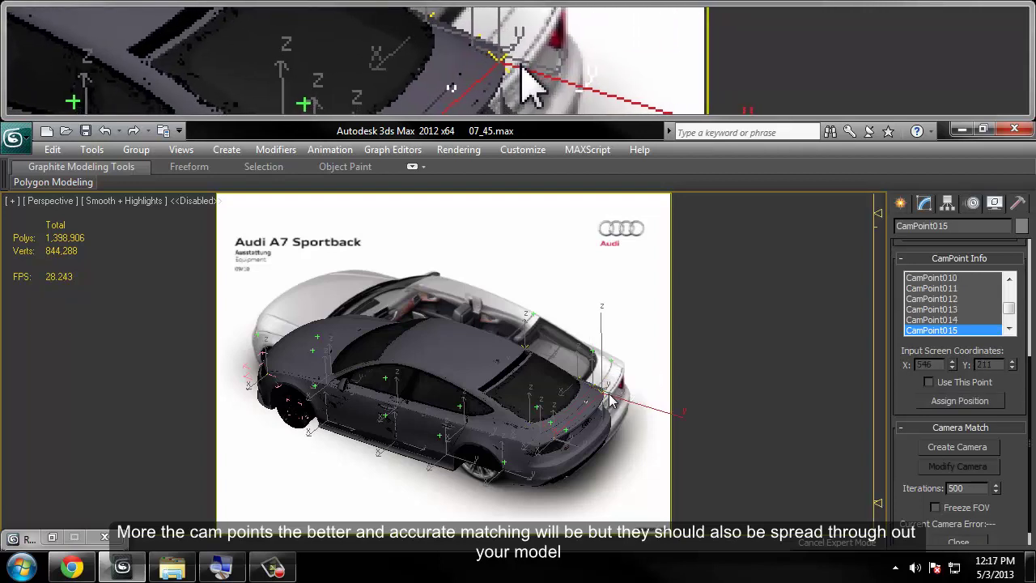
click(956, 401)
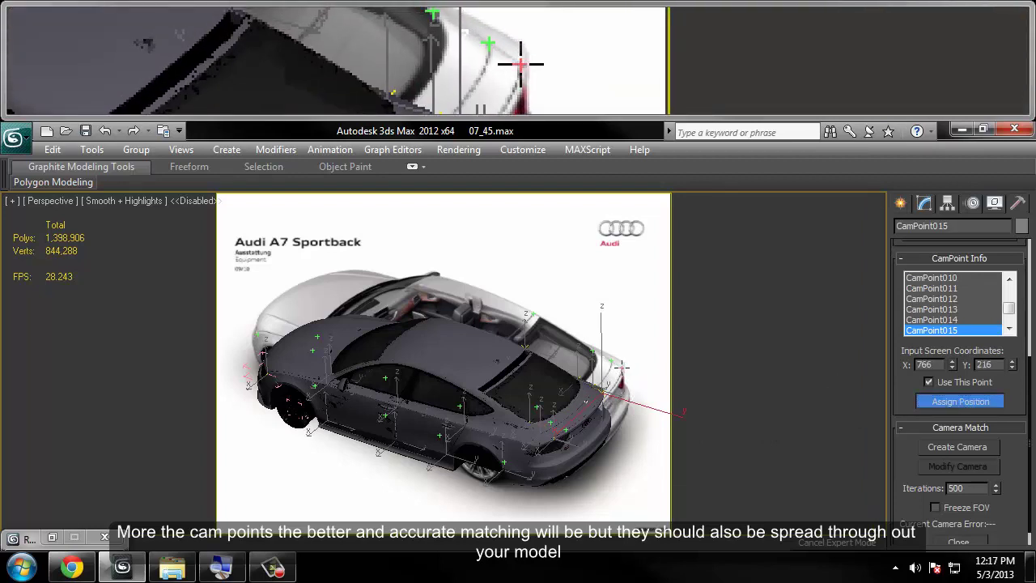
click(620, 367)
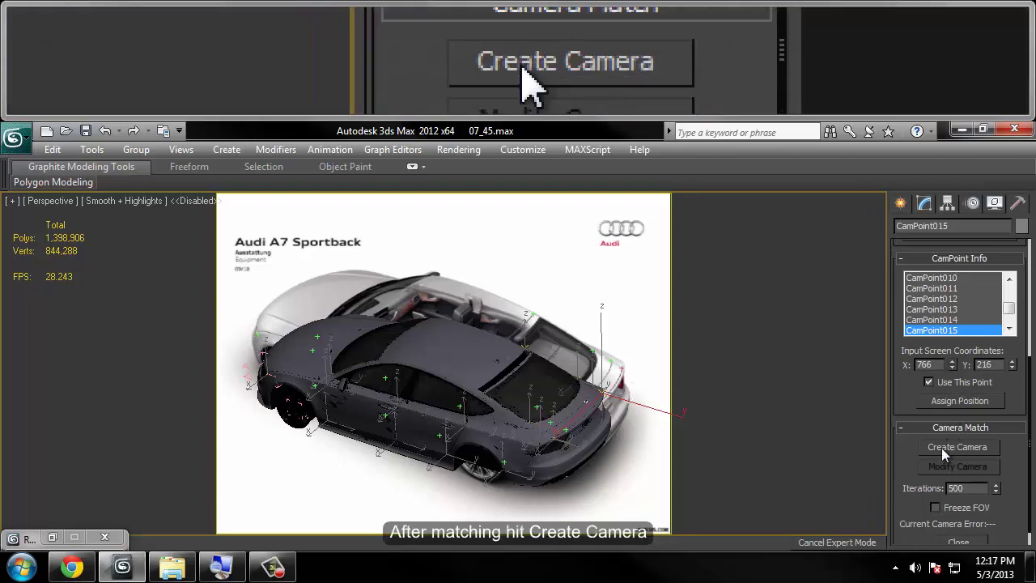
Step: Create the matched camera Camera001 (error 0.77) and view the scene through it
click(942, 448)
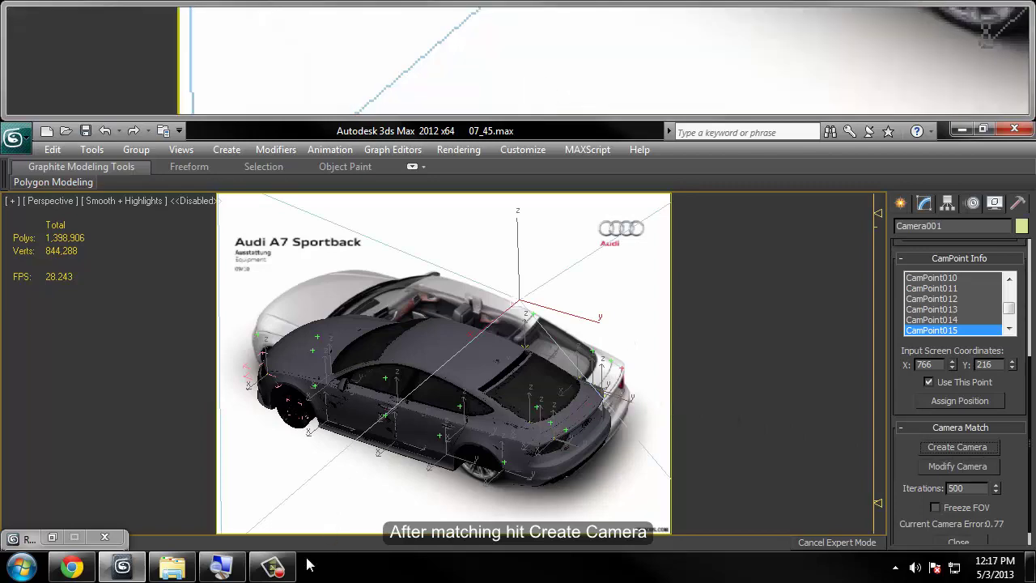
click(221, 567)
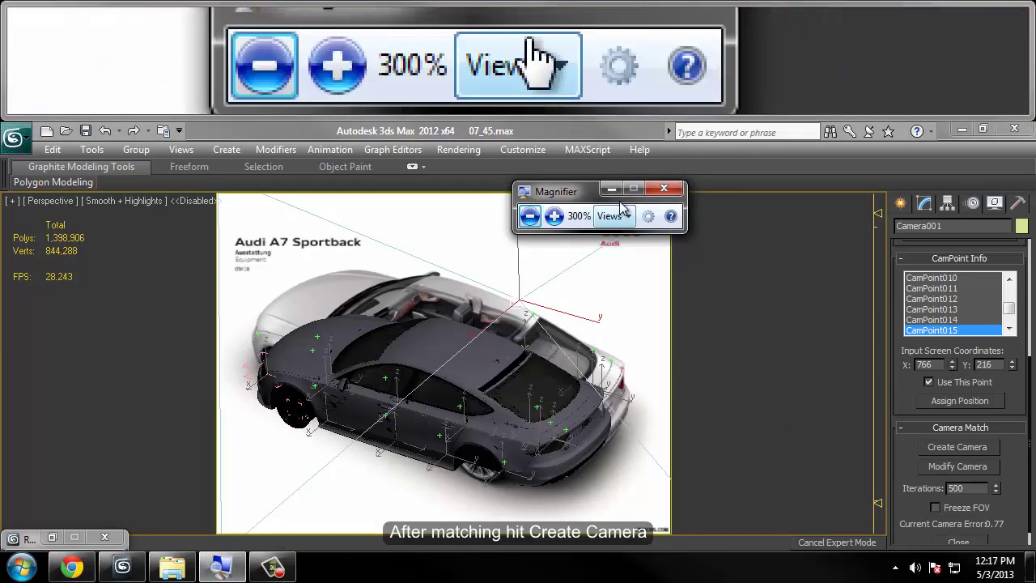
click(613, 190)
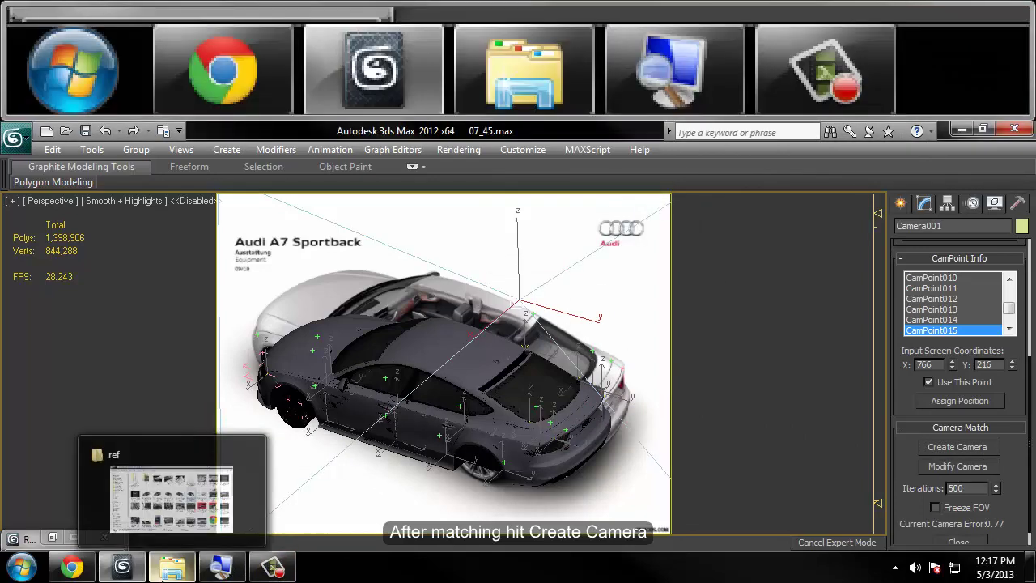
click(221, 567)
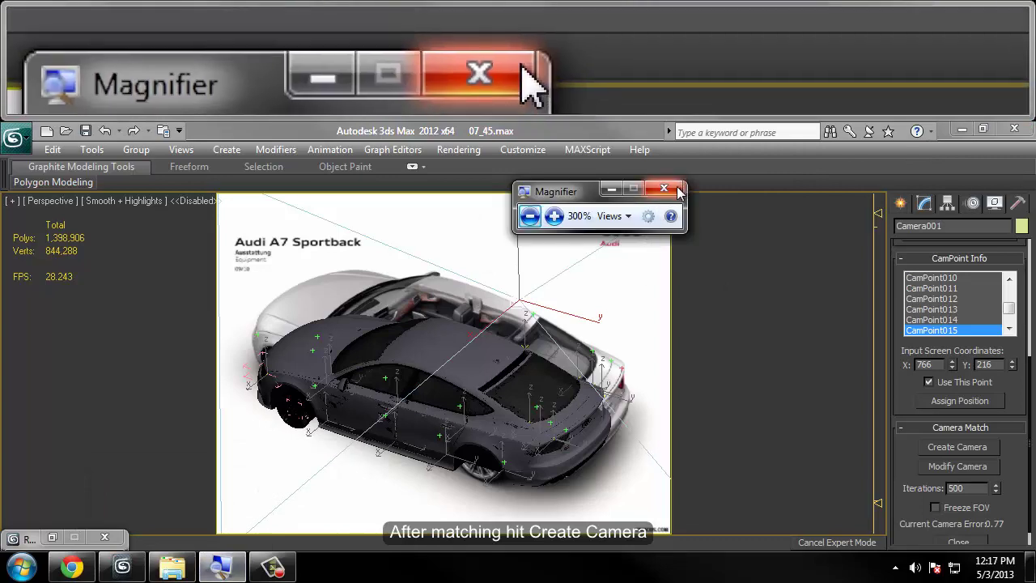
click(679, 191)
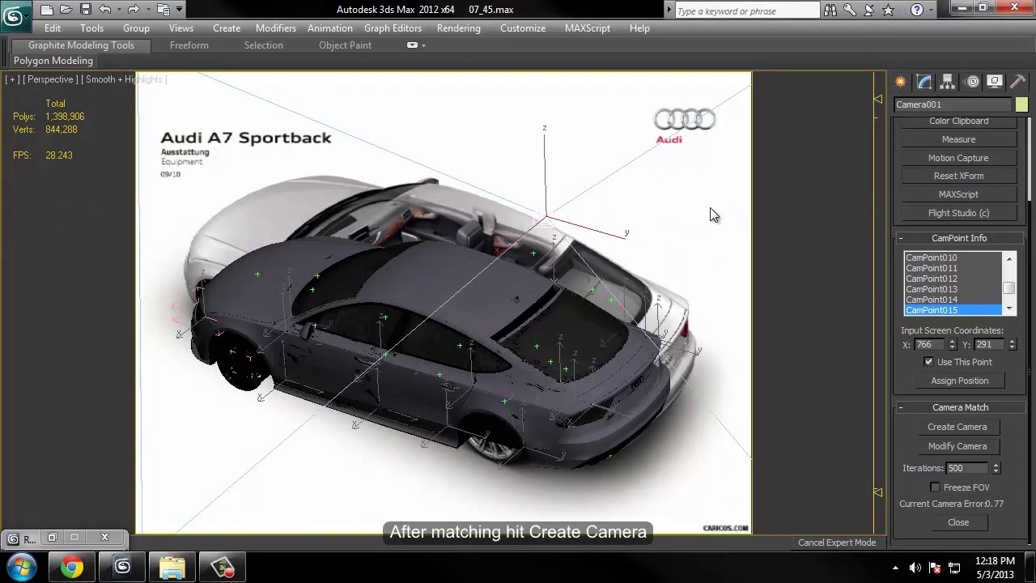
right_click(711, 209)
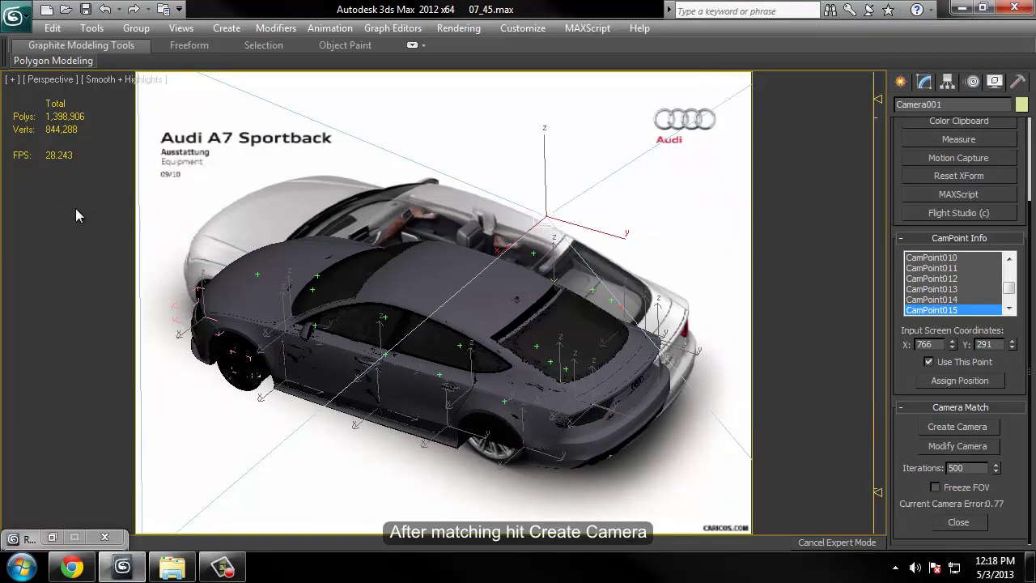
key(c)
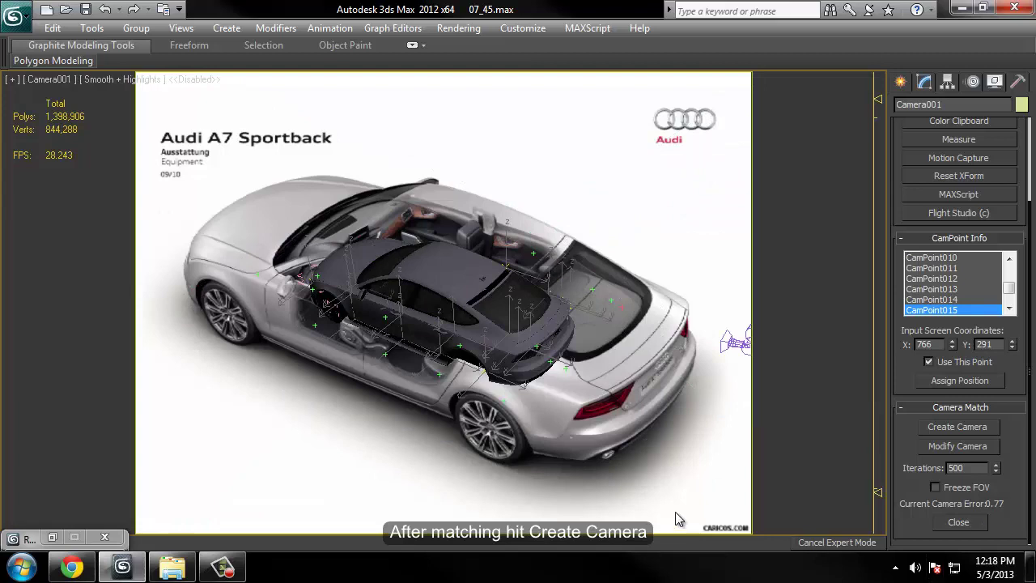
Step: Leave Expert Mode and widen Camera001's field of view until the model covers the photographed Audi
key(ctrl+x)
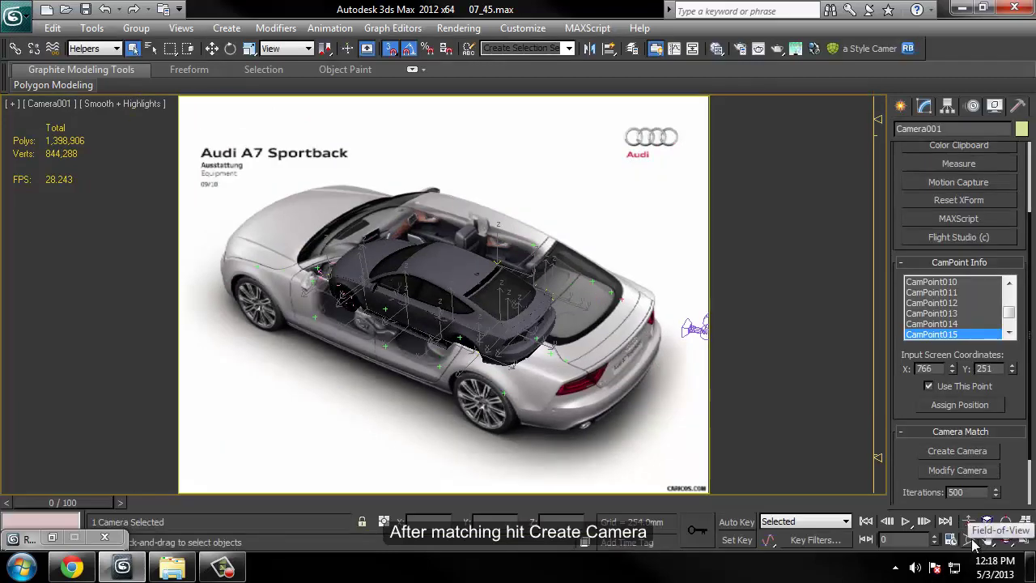
click(973, 542)
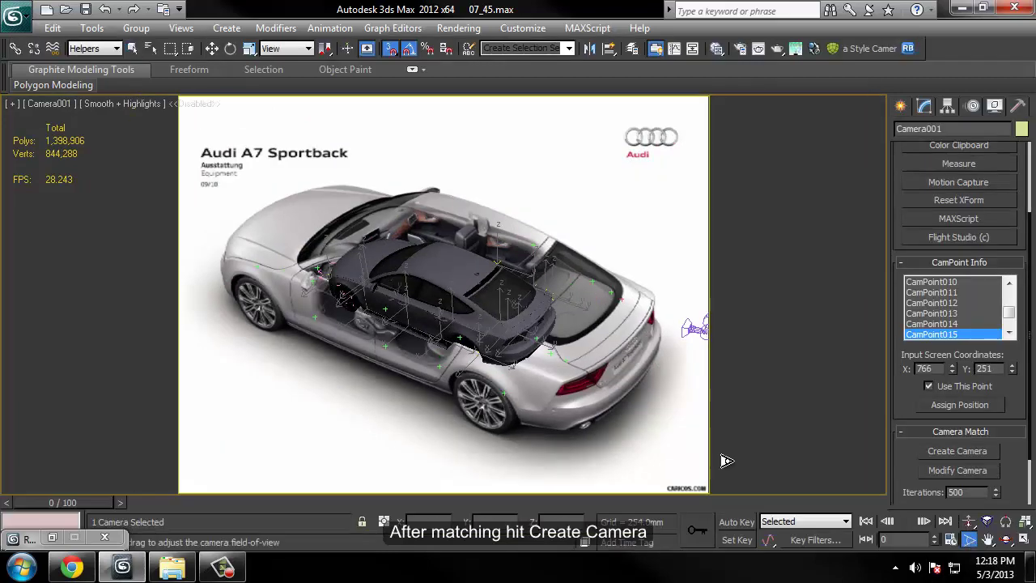
drag(496, 309, 467, 254)
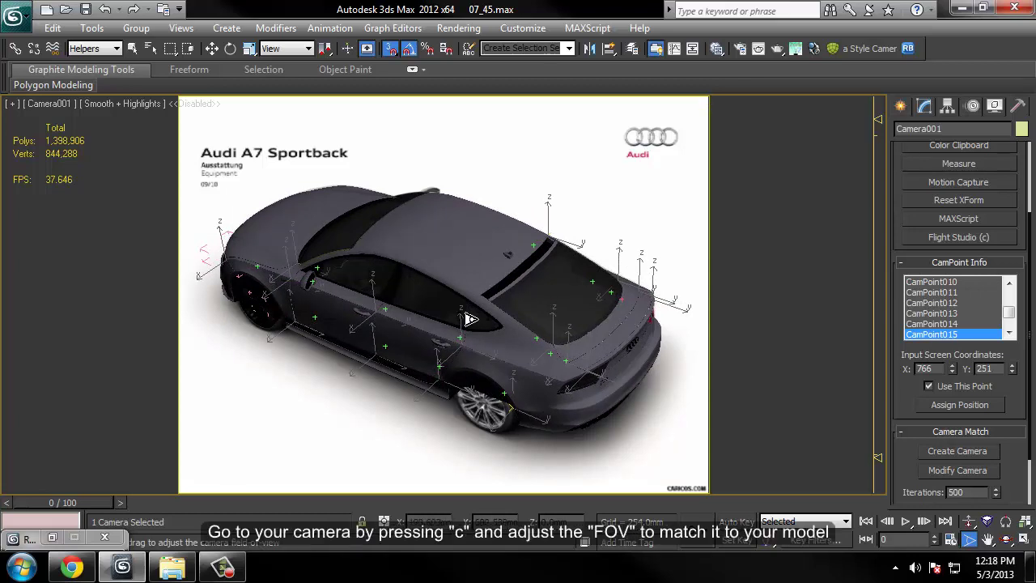
key(Escape)
Step: Apply a Camera Correction modifier to Camera001 and turn Safe Frame off with Shift+F
right_click(368, 275)
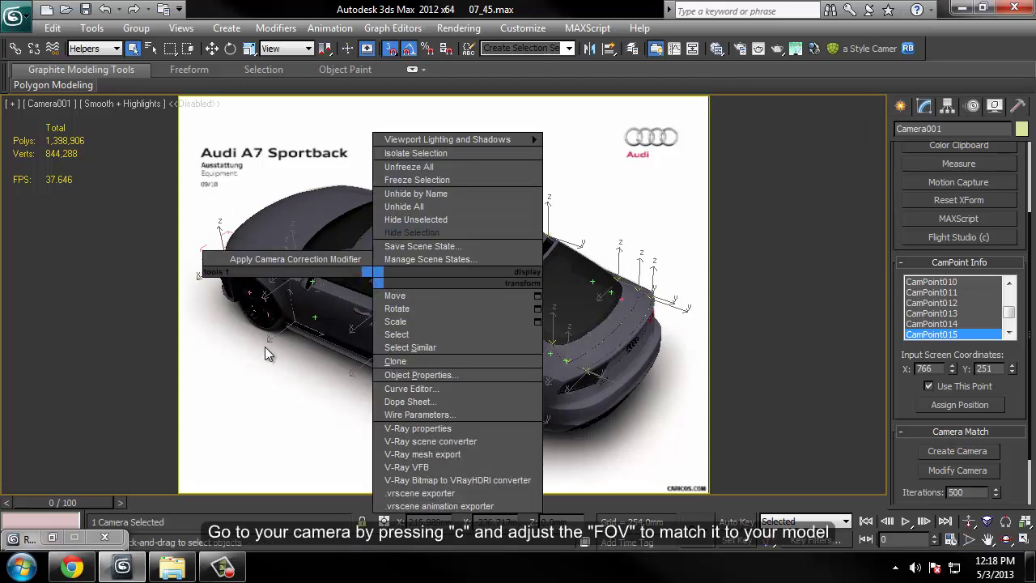
click(299, 259)
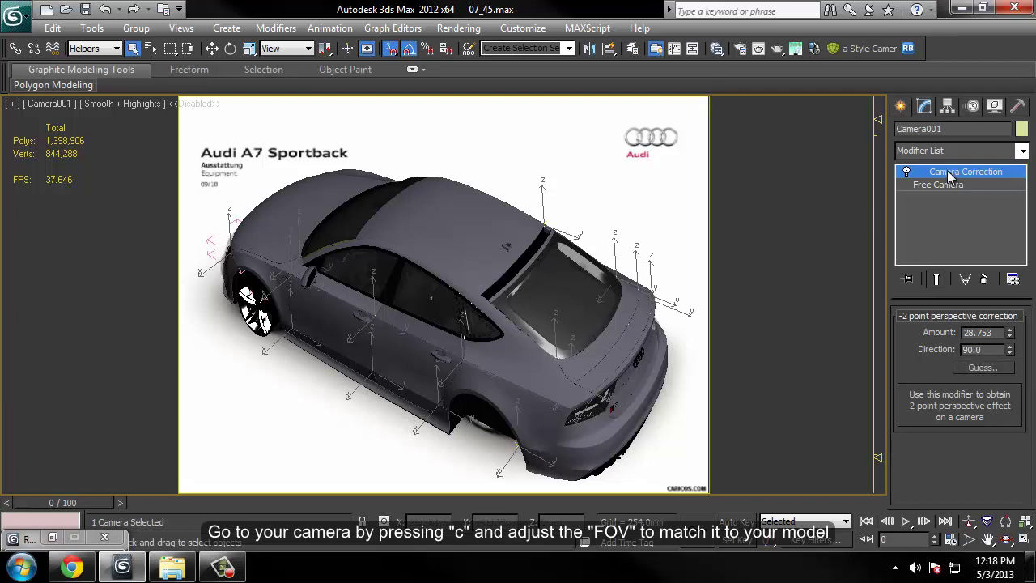
key(shift+f)
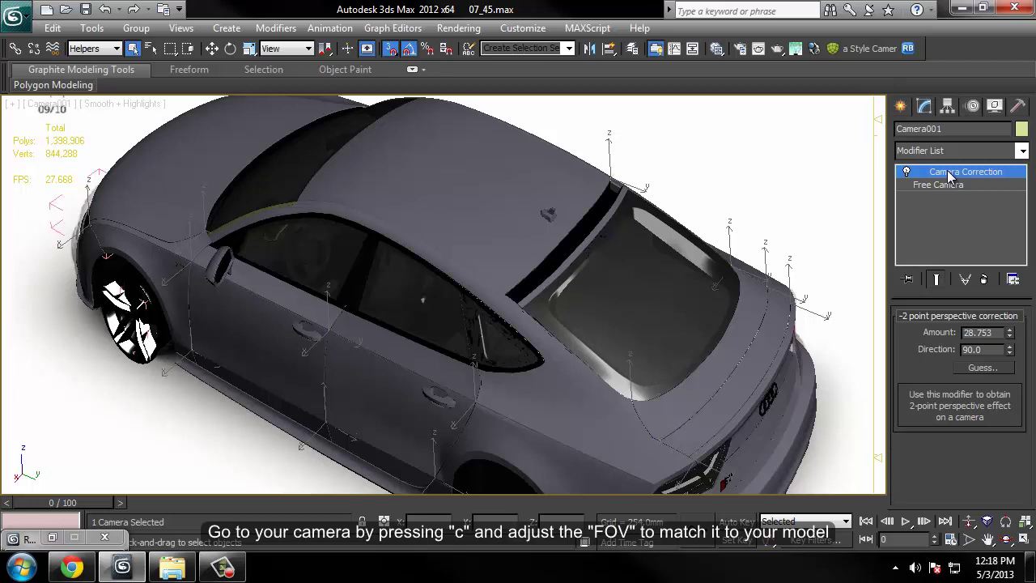
Step: Delete the Camera Correction modifier, leaving a plain Free Camera at 74.607 mm lens
right_click(951, 177)
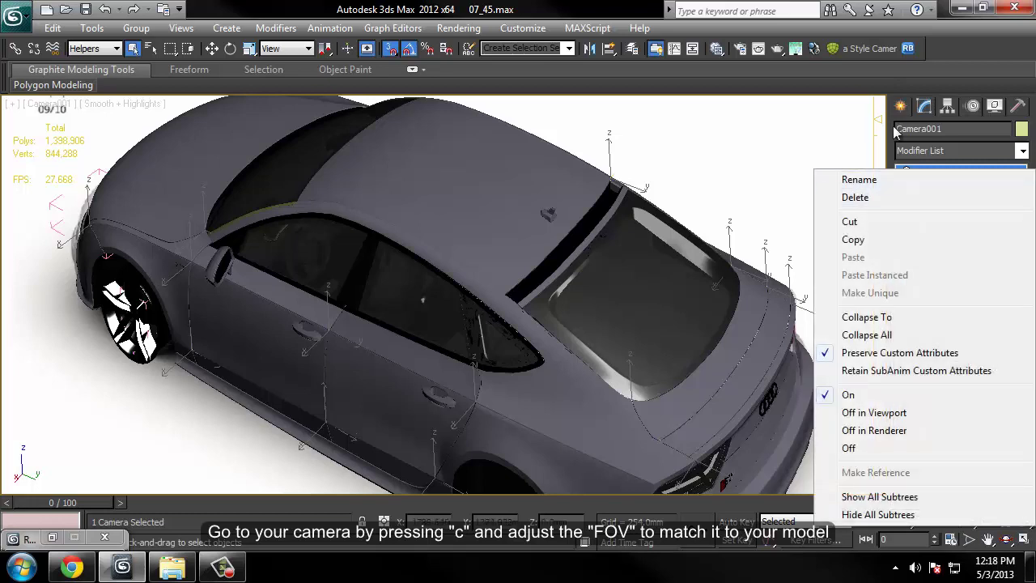
click(980, 79)
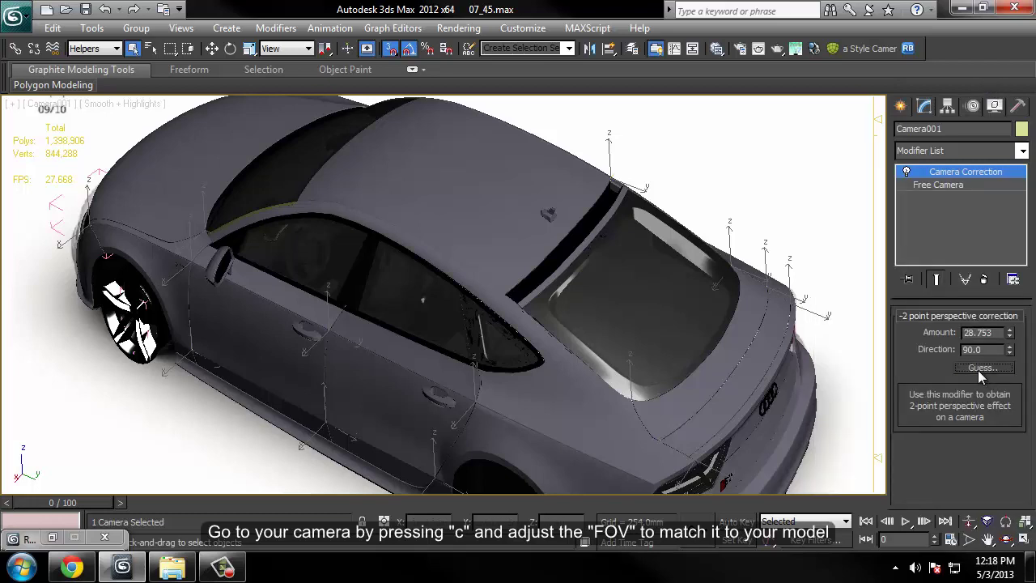
right_click(965, 175)
click(950, 197)
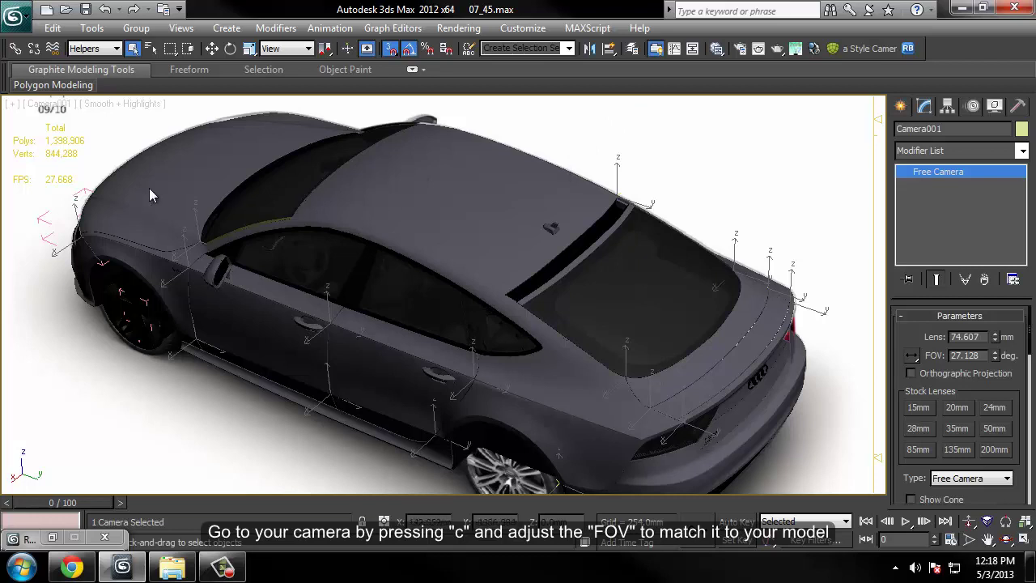
Step: Set the selection filter to All and select the car's rear windscreen
right_click(775, 243)
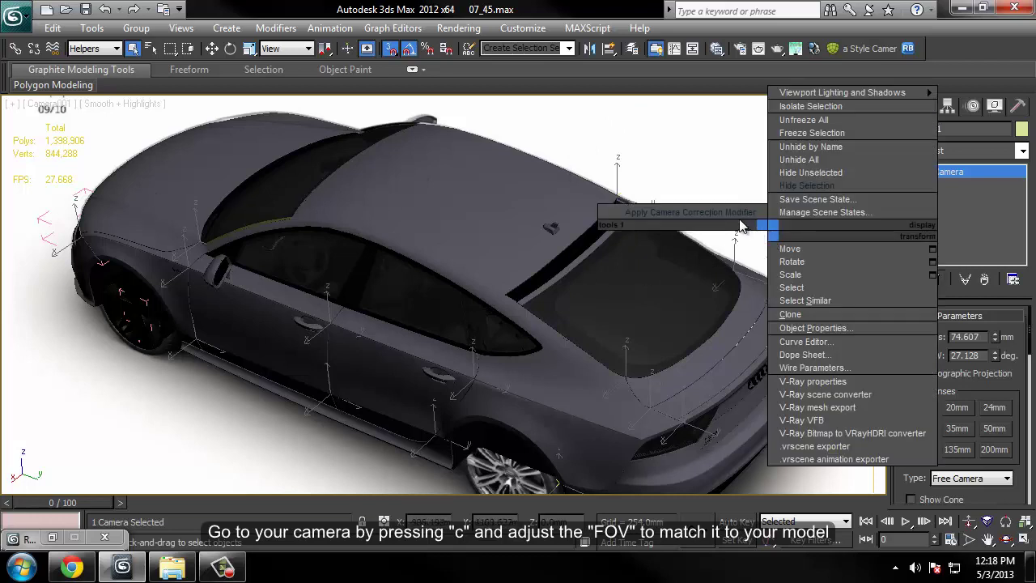
click(666, 281)
click(95, 48)
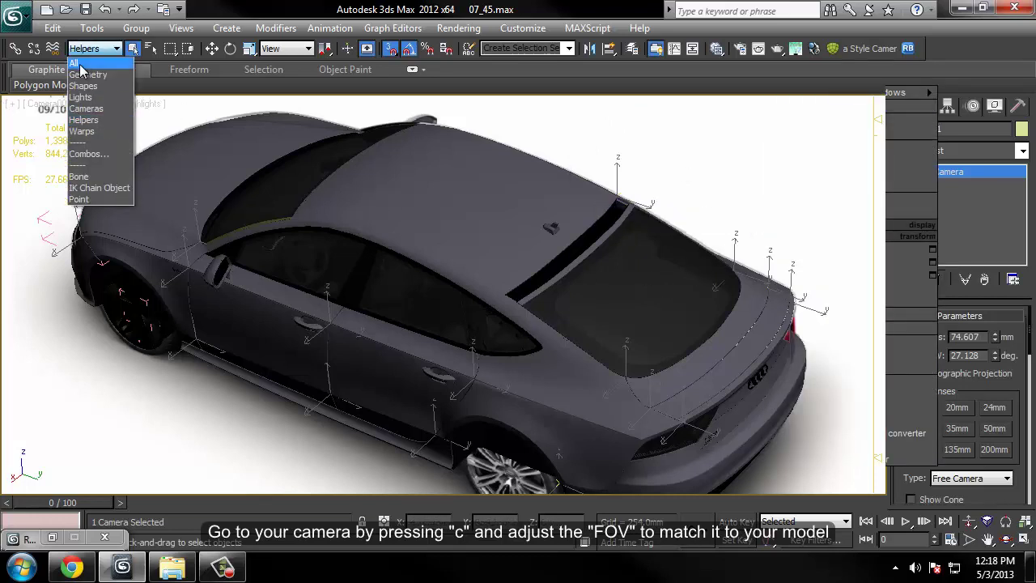
click(79, 64)
click(72, 381)
right_click(674, 308)
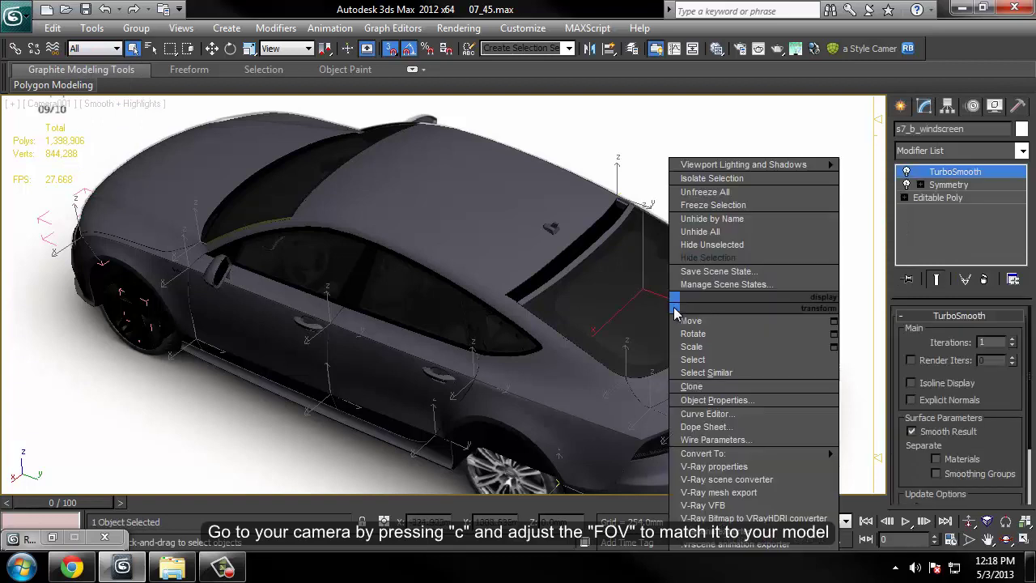
click(663, 300)
right_click(660, 297)
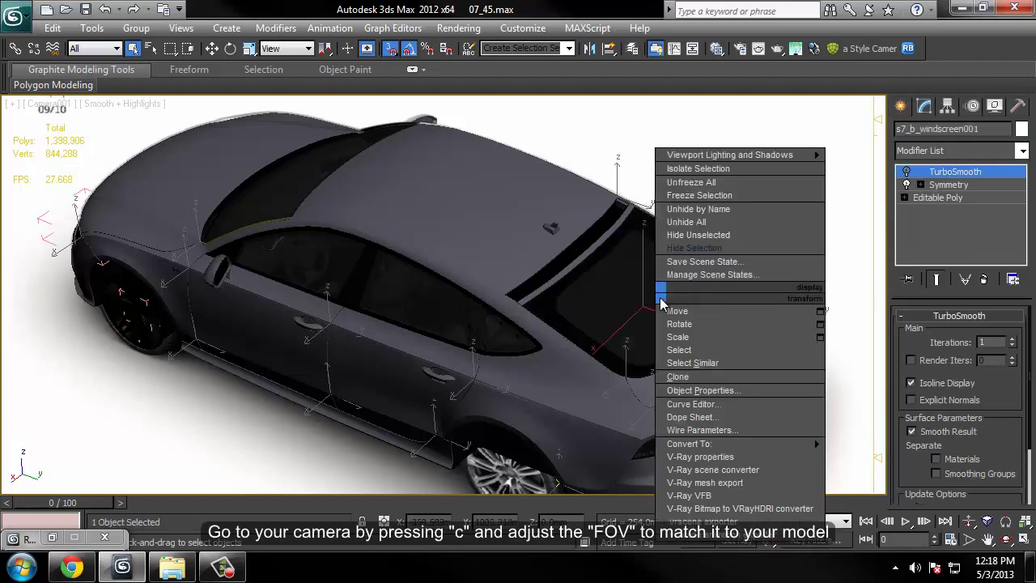
click(676, 243)
click(656, 305)
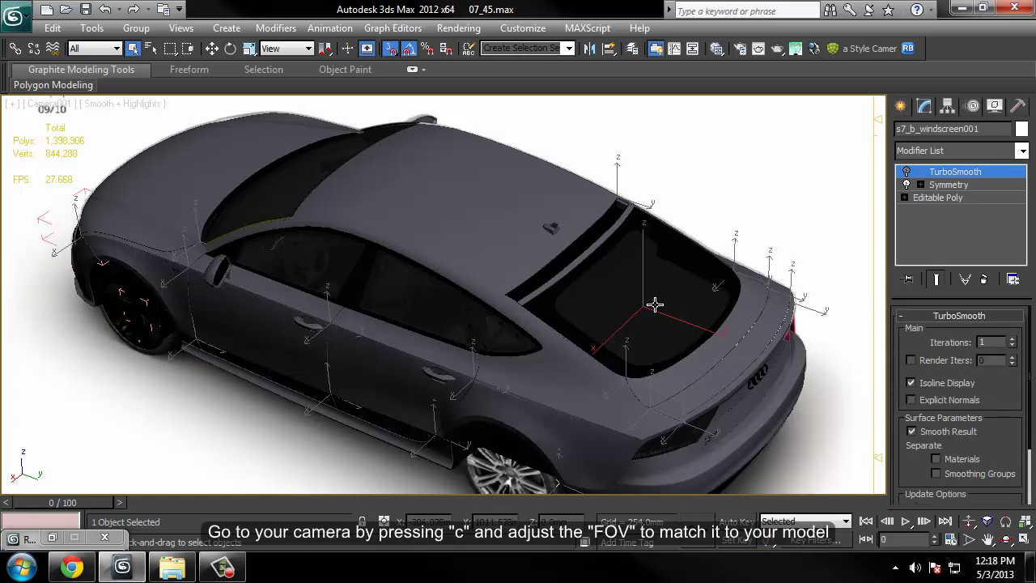
Step: Adjust Camera001's field of view so the model fits the full frame
click(969, 539)
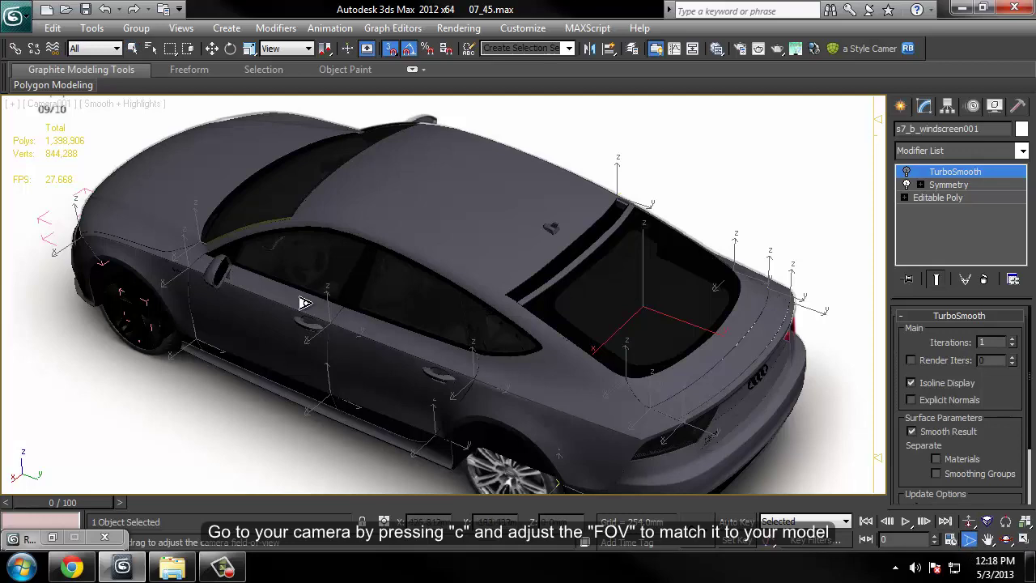
mouse_move(302, 301)
mouse_down()
mouse_move(296, 285)
mouse_move(331, 328)
mouse_up()
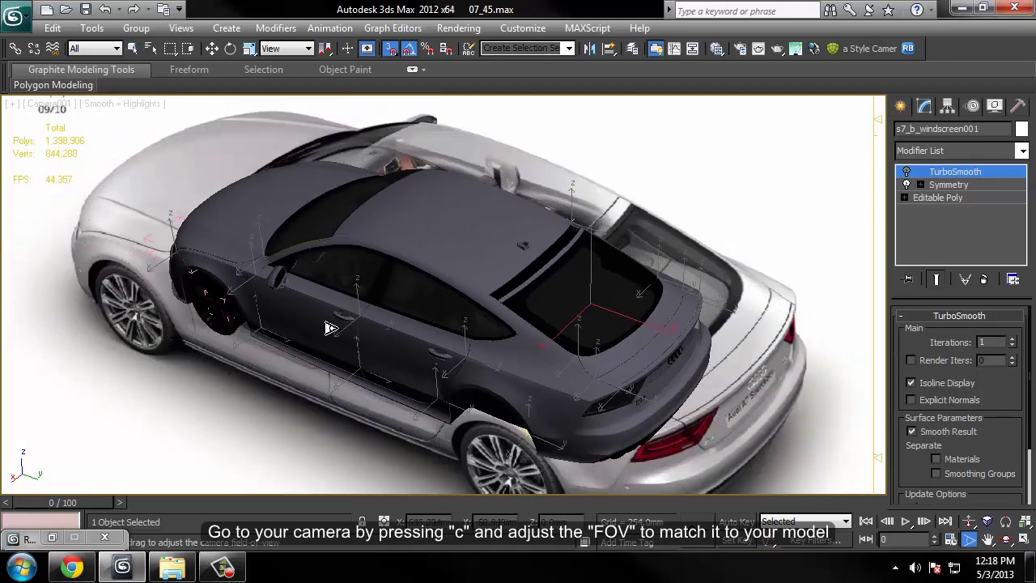
click(131, 29)
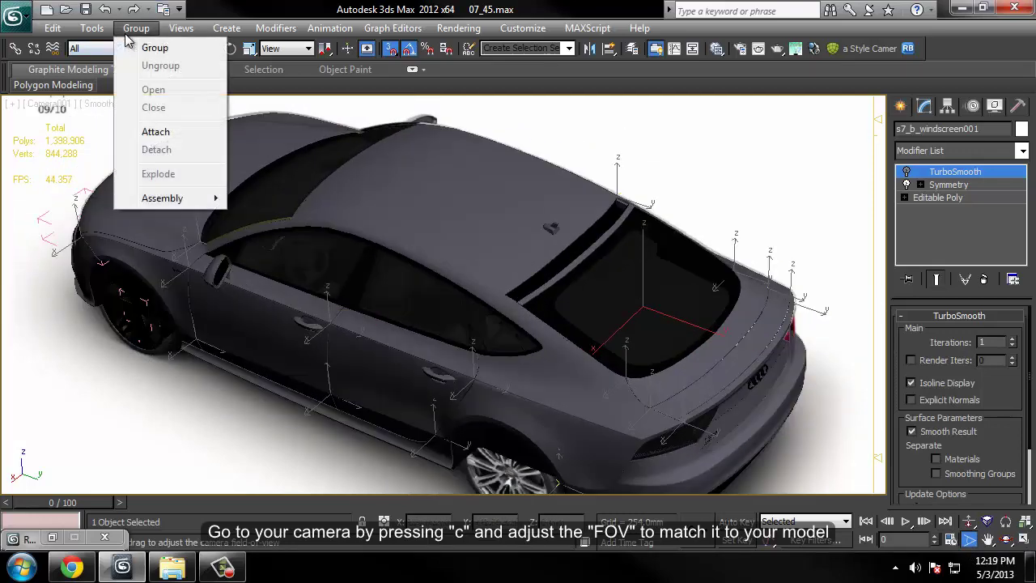
mouse_move(234, 331)
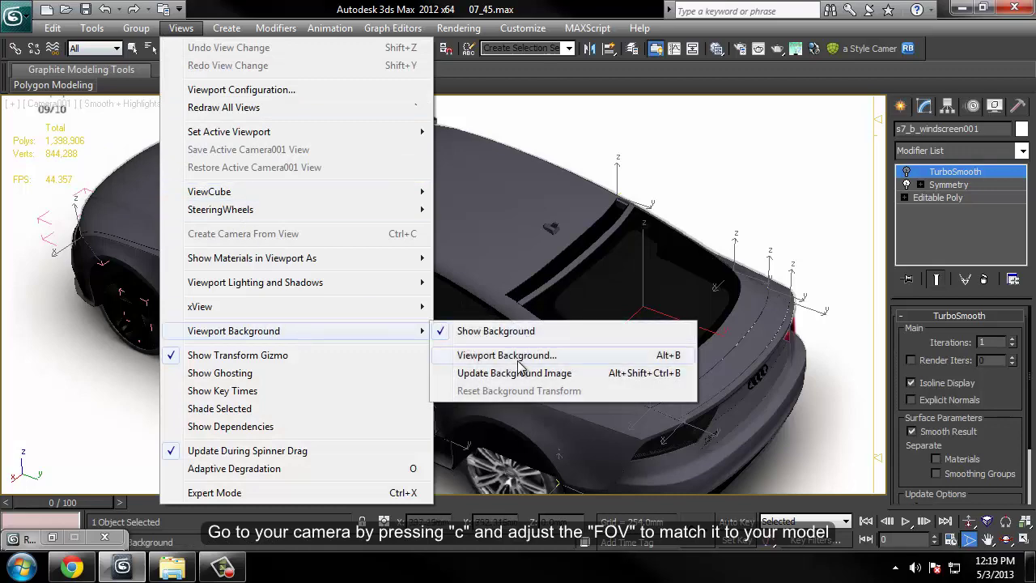
Step: Confirm the Viewport Background settings so the Audi photo reappears behind Camera001's view
click(510, 355)
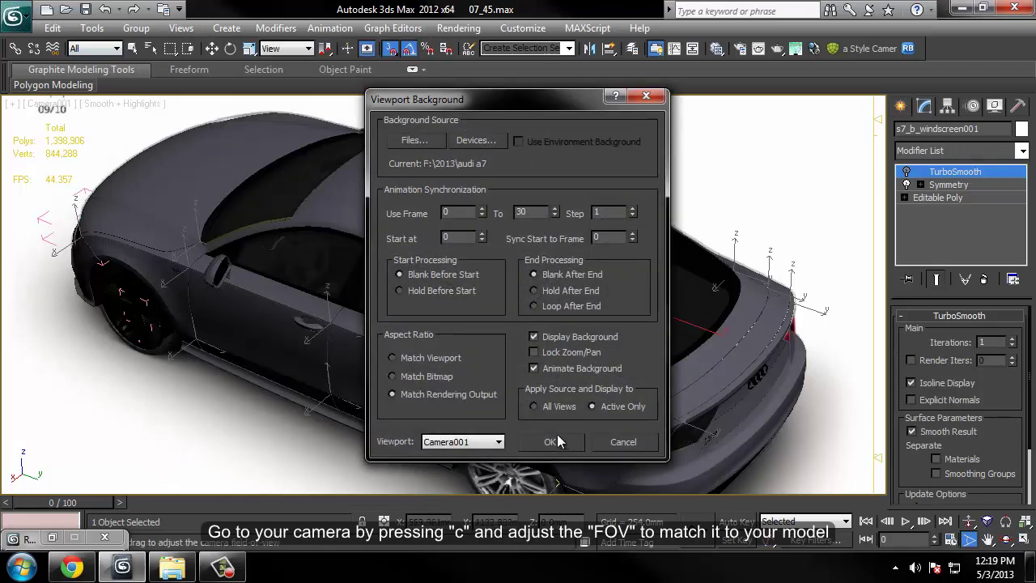
click(553, 441)
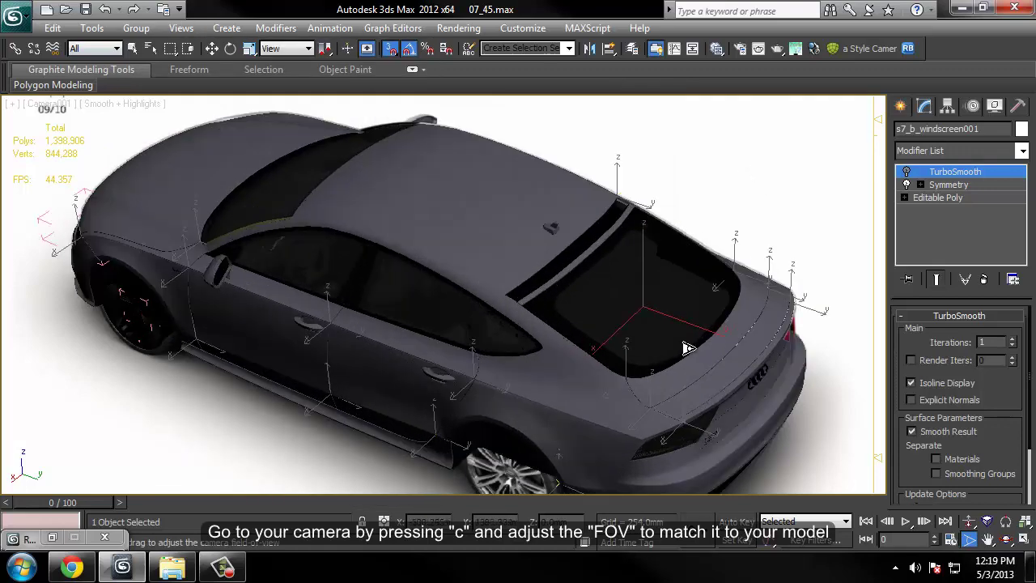
click(970, 539)
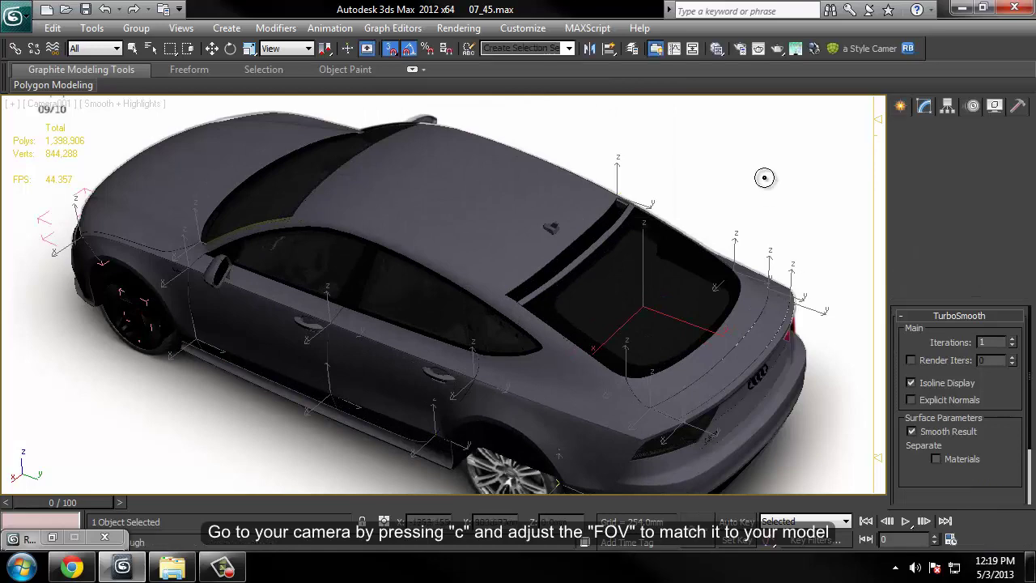
Step: Leave Camera001's view for Perspective, showing the small model inside the reference render, with nothing selected
key(c)
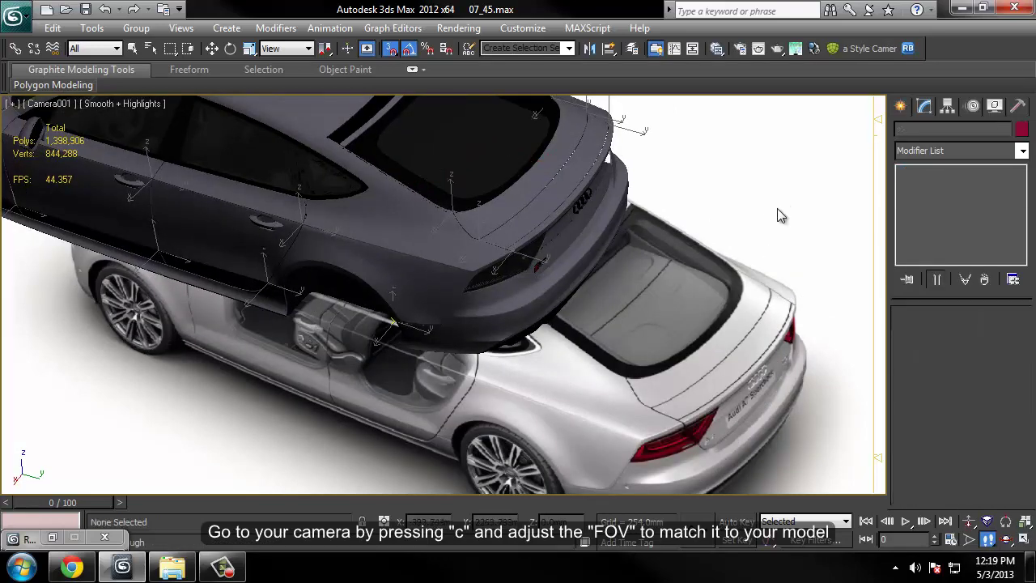
right_click(778, 208)
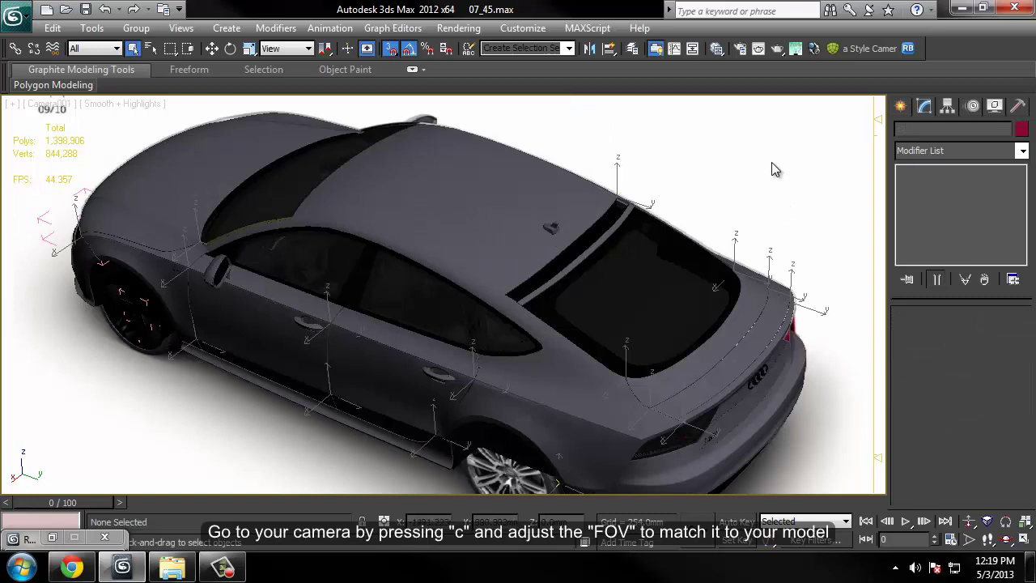
key(p)
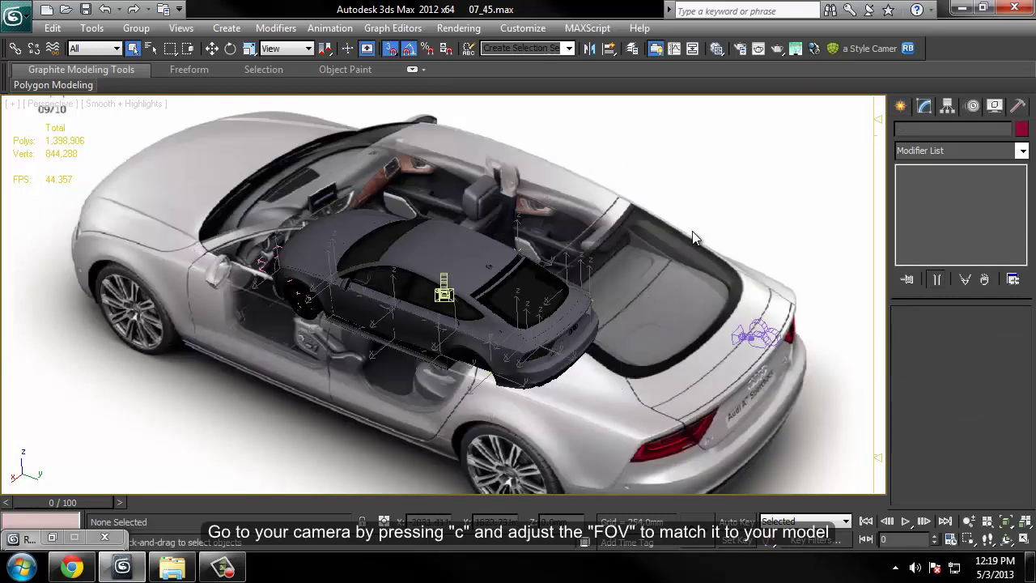
click(601, 345)
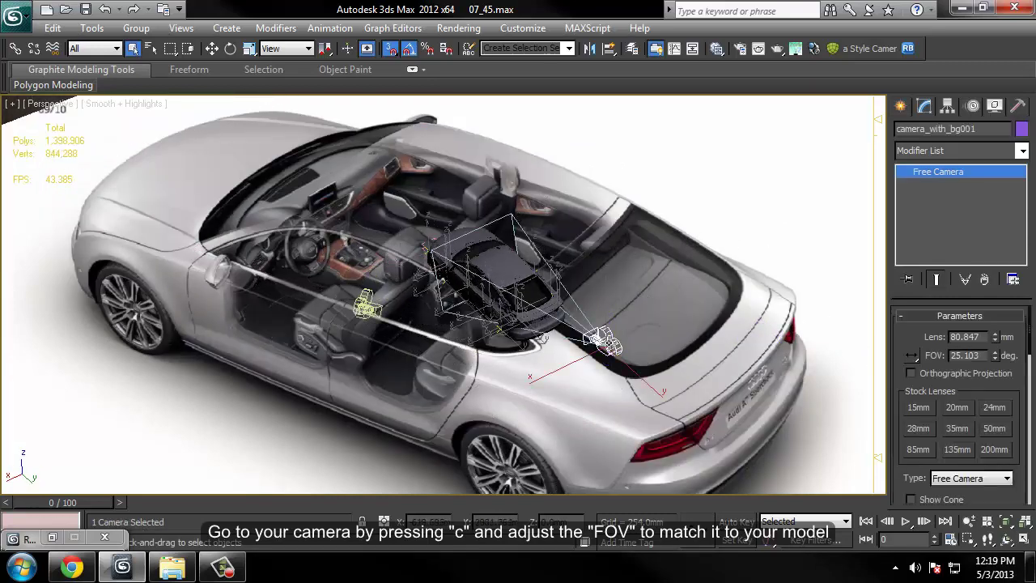
click(373, 322)
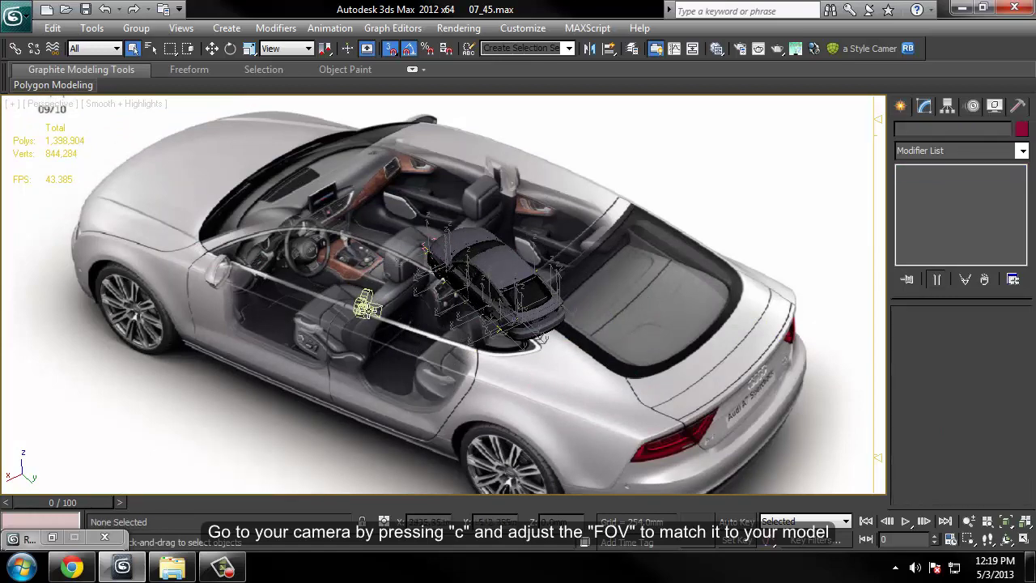
click(366, 306)
scroll(402, 392, up, 3)
click(403, 392)
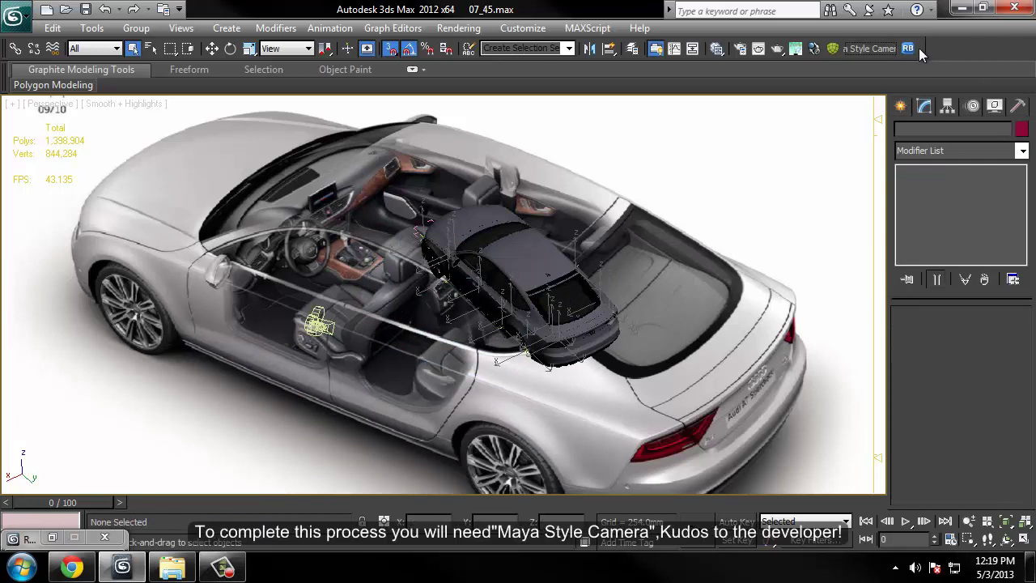
Step: Create a background-image camera using the Audi A7 Sportback reference JPG
click(869, 47)
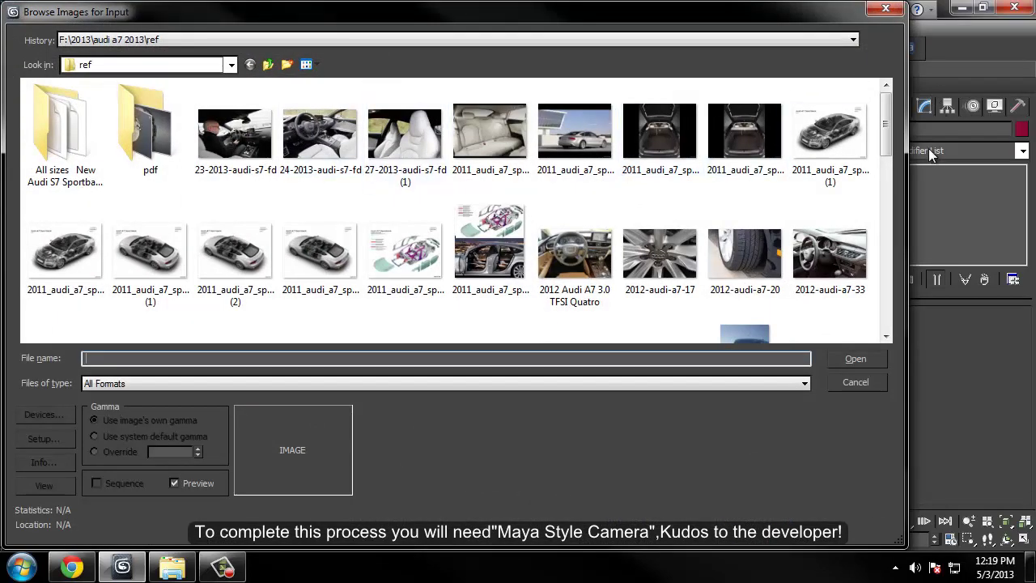
double_click(322, 263)
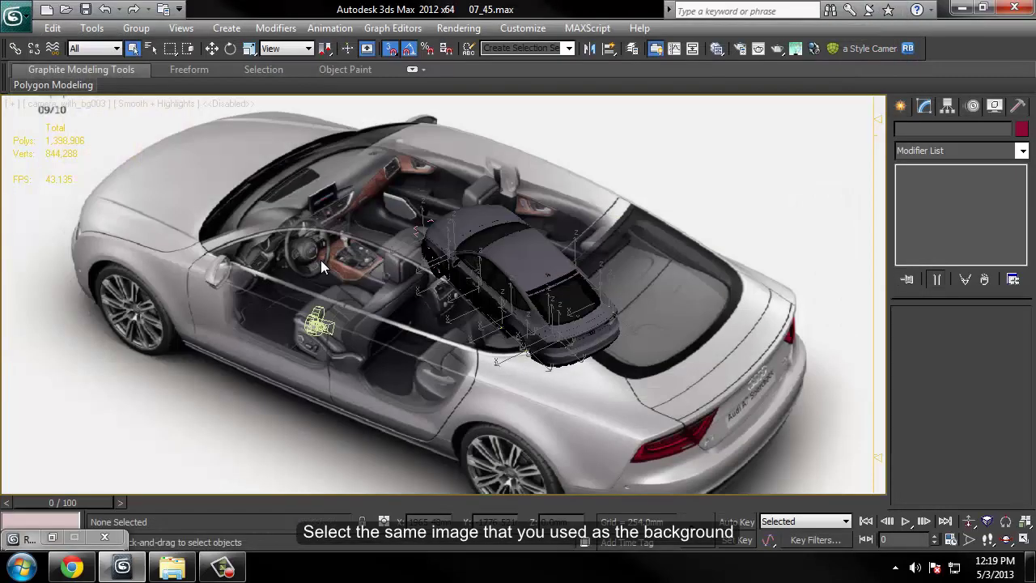
right_click(365, 238)
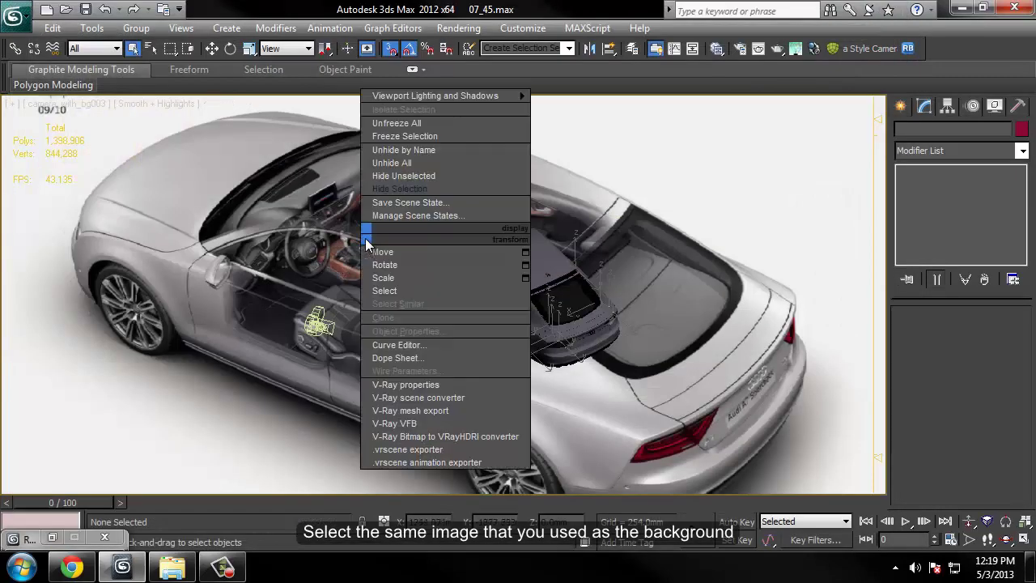
click(283, 226)
Step: Orbit the Perspective view to inspect the new image plane, then return to Camera001
key(p)
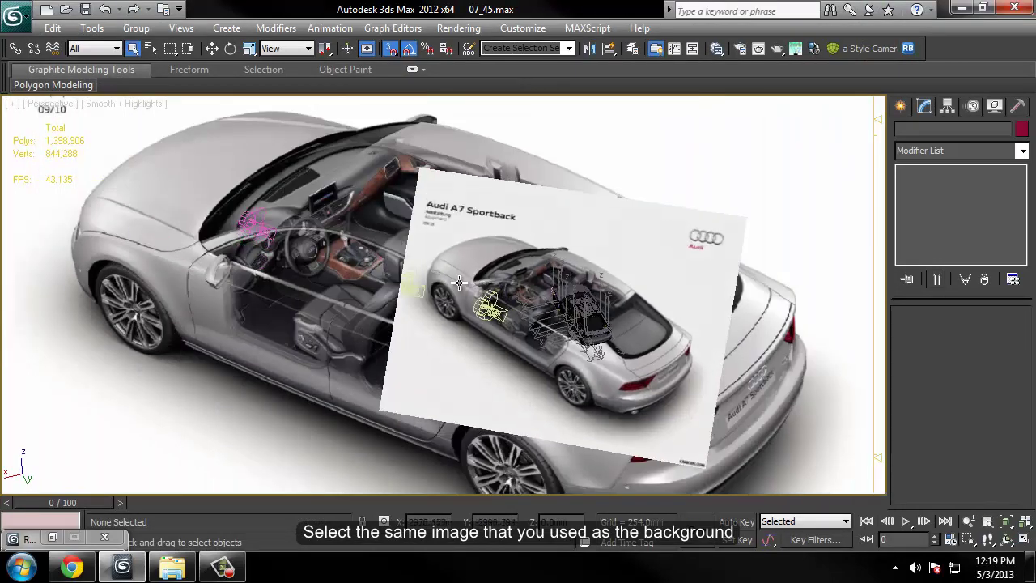
alt+middle_drag(459, 283, 263, 186)
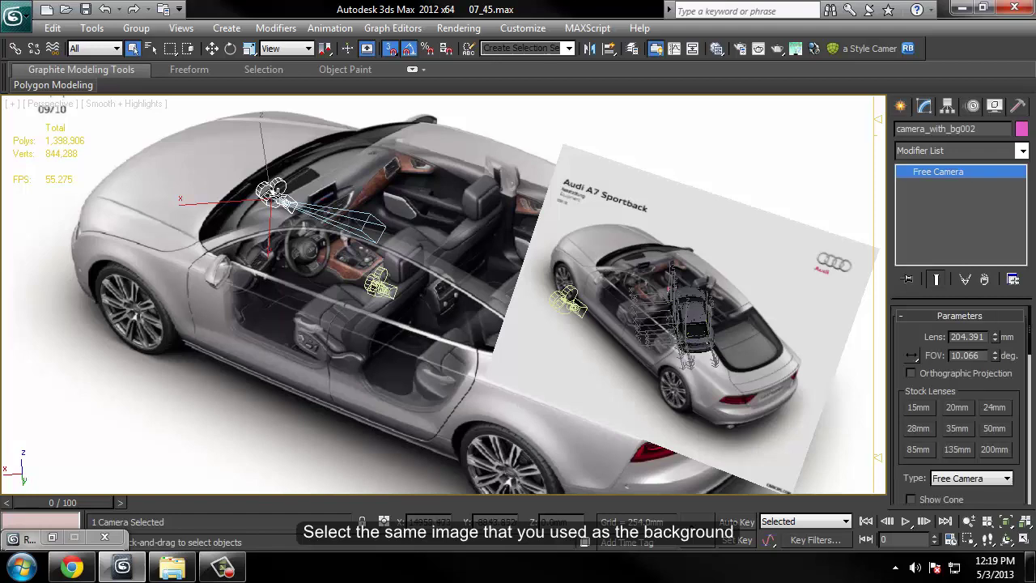
click(554, 295)
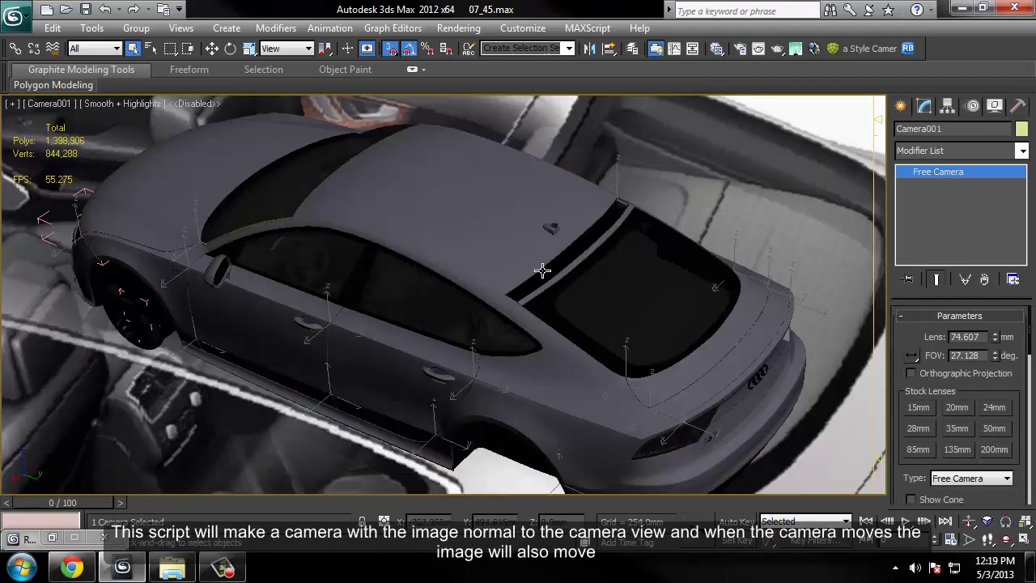
Step: Look through camera_with_bg002 and then camera_with_bg003 from the viewport's Cameras list
click(47, 105)
mouse_move(90, 123)
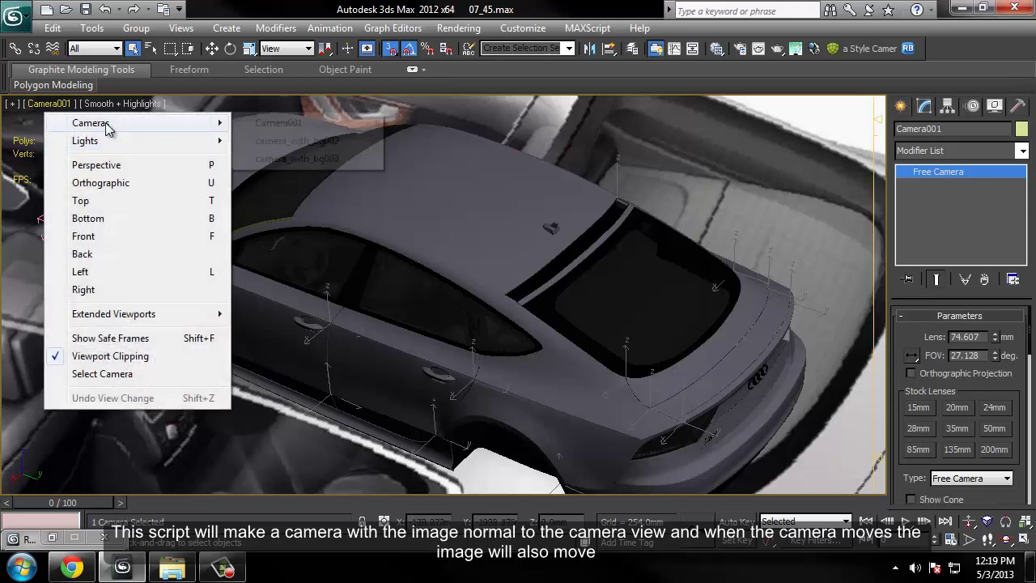
click(320, 153)
click(80, 104)
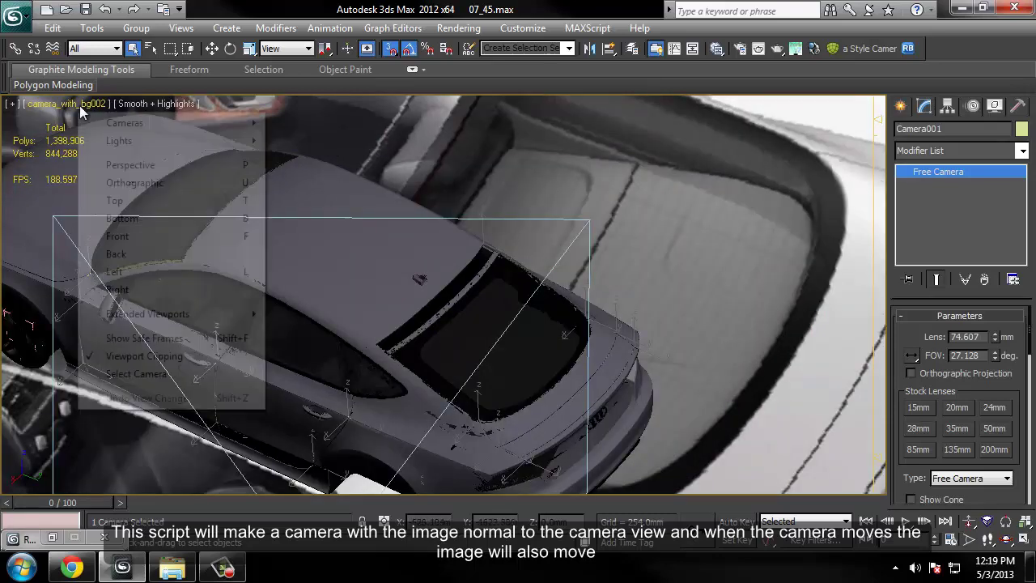
click(345, 158)
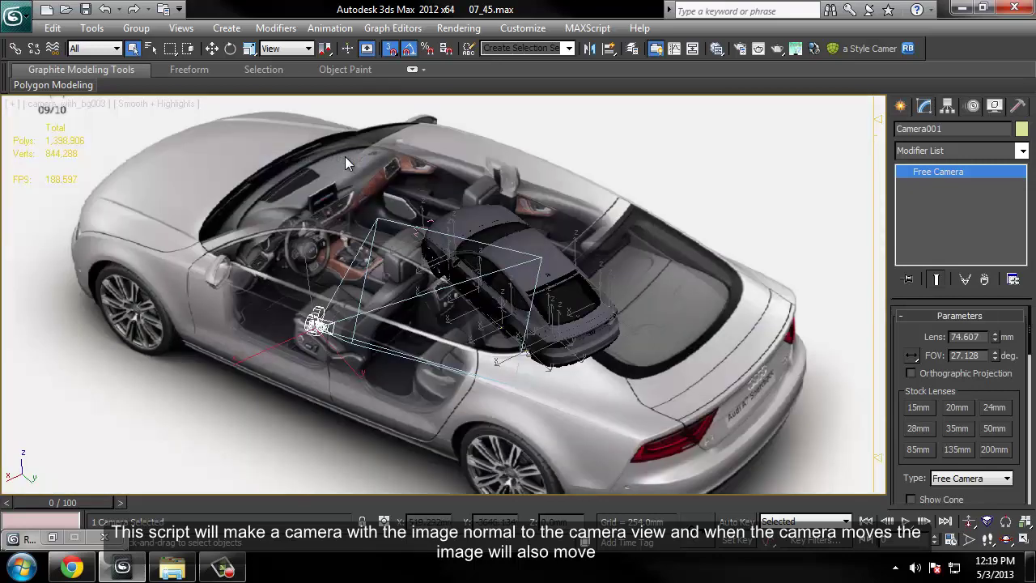
Step: In Perspective, select Camera001 and retype its name as 'matched using cam'
key(p)
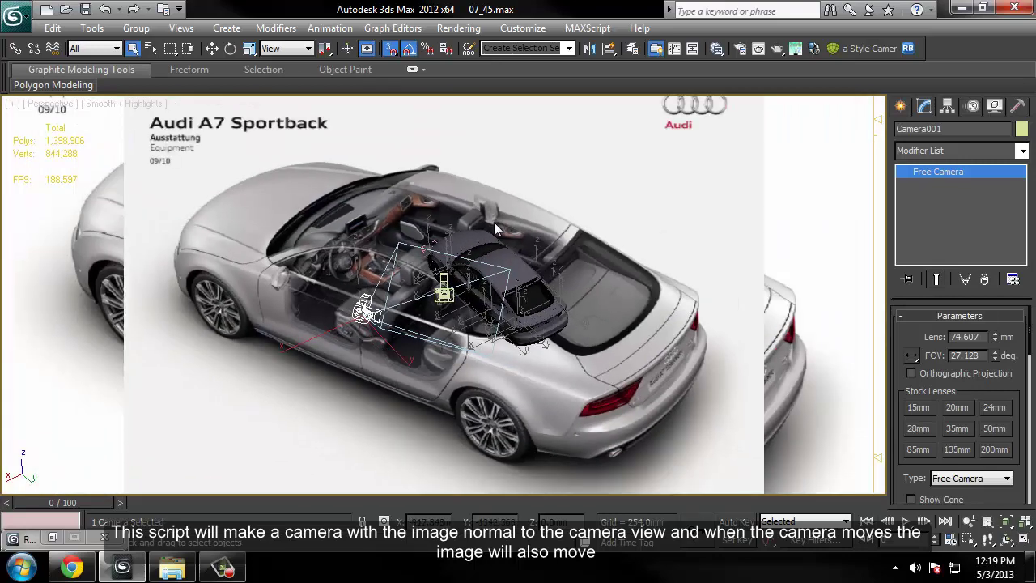
scroll(150, 239, down, 3)
click(147, 239)
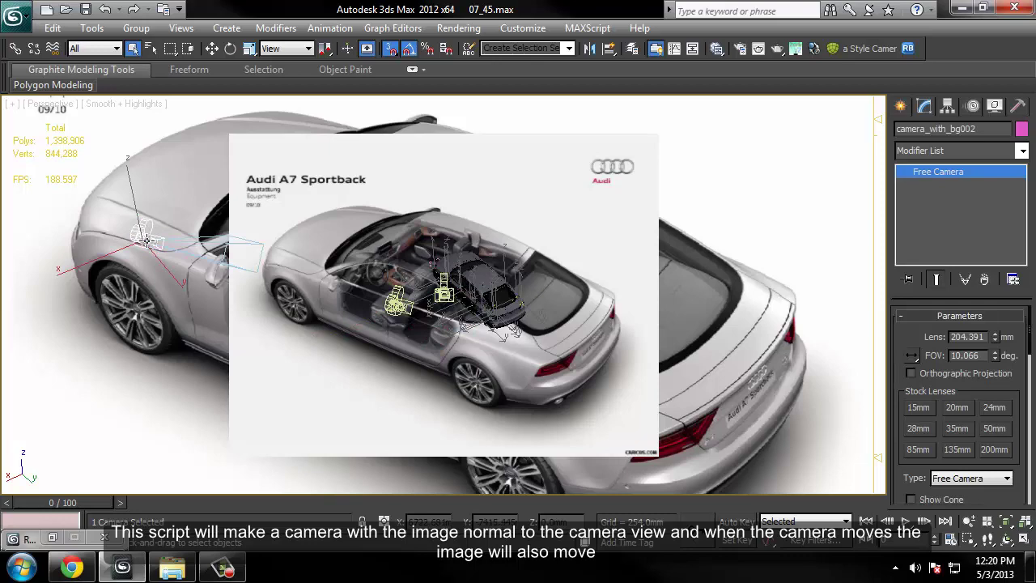
click(443, 303)
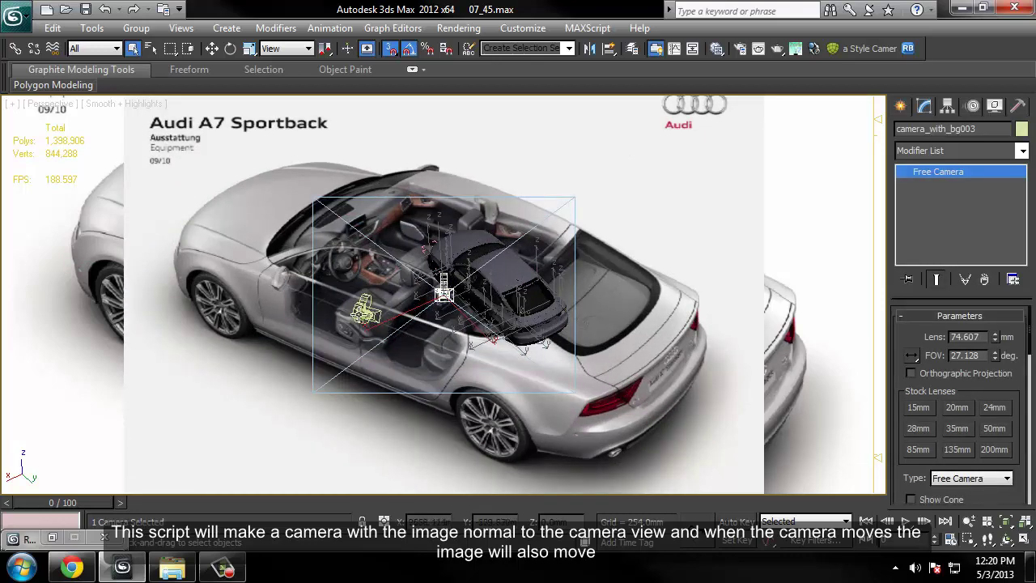
click(363, 313)
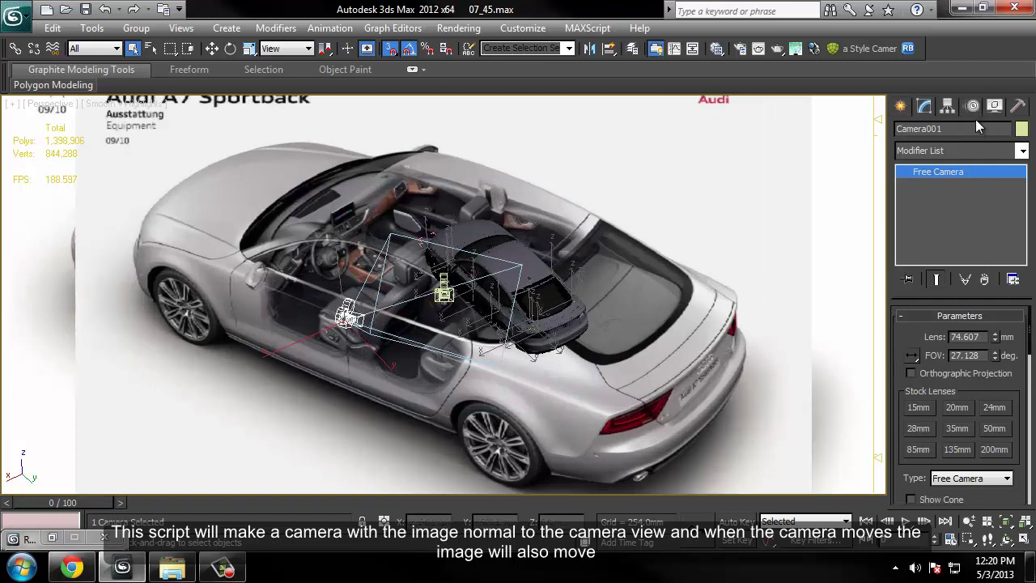
drag(959, 128, 839, 131)
text(matc)
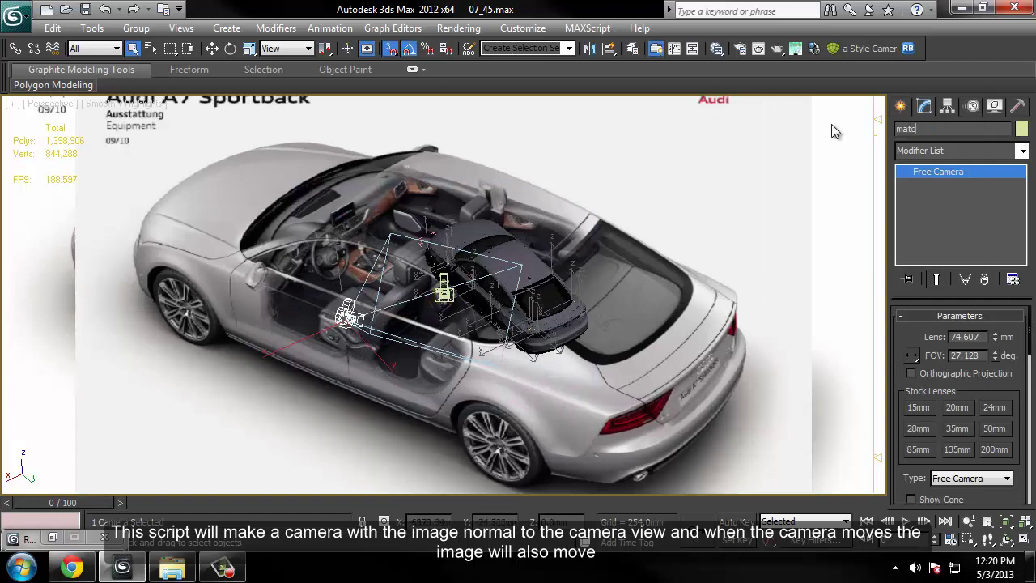
text(hed using )
text(cam)
Step: Finish renaming Camera001 to 'matched using referance cam'
key(Return)
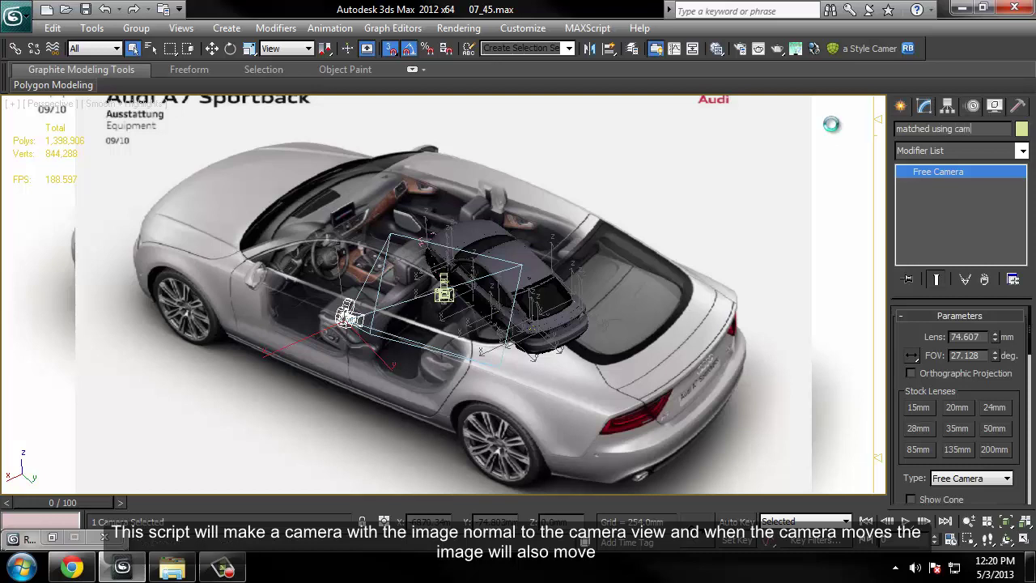
key(BackSpace)
key(BackSpace)
key(BackSpace)
text(referance)
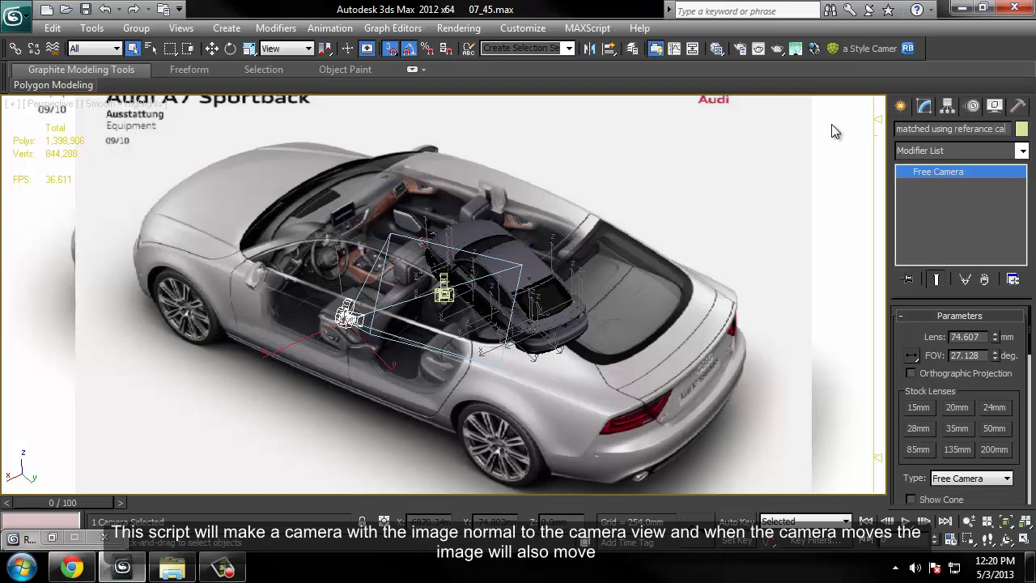
text(m)
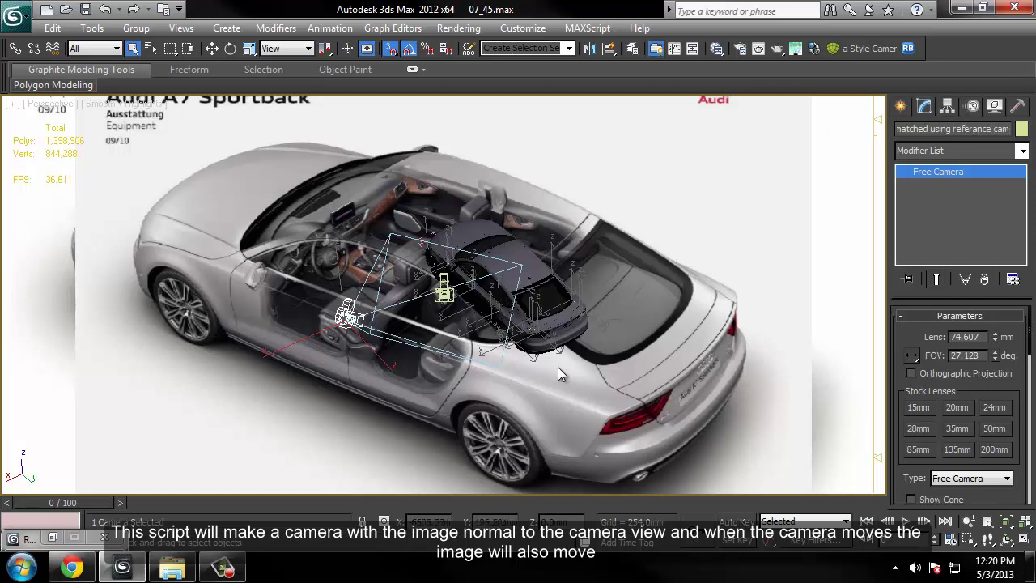
Step: Run the camera-with-background script from the quad menu and rename it camera_with_bg003_from the script
right_click(446, 300)
click(374, 320)
click(986, 130)
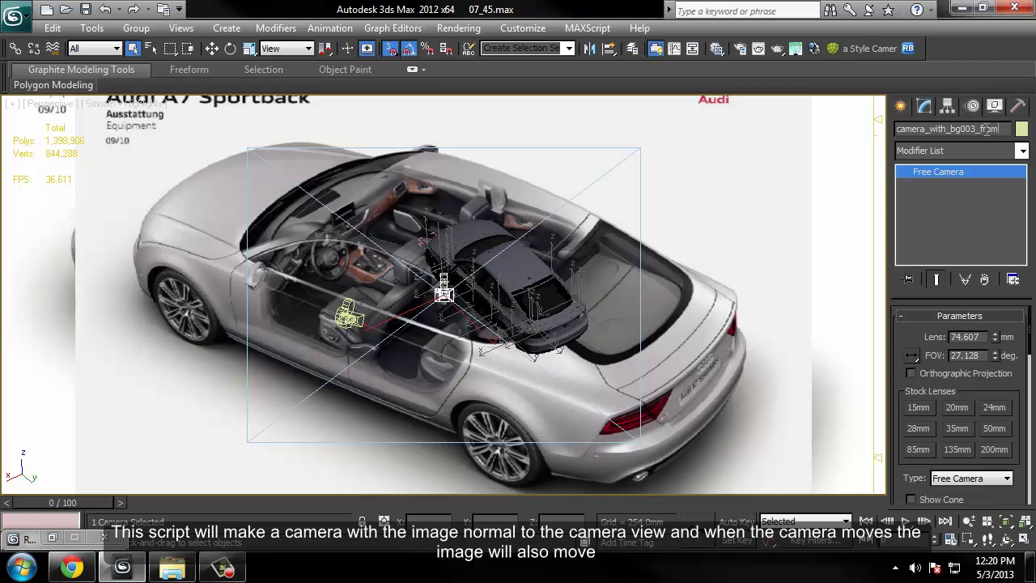
text(e sc)
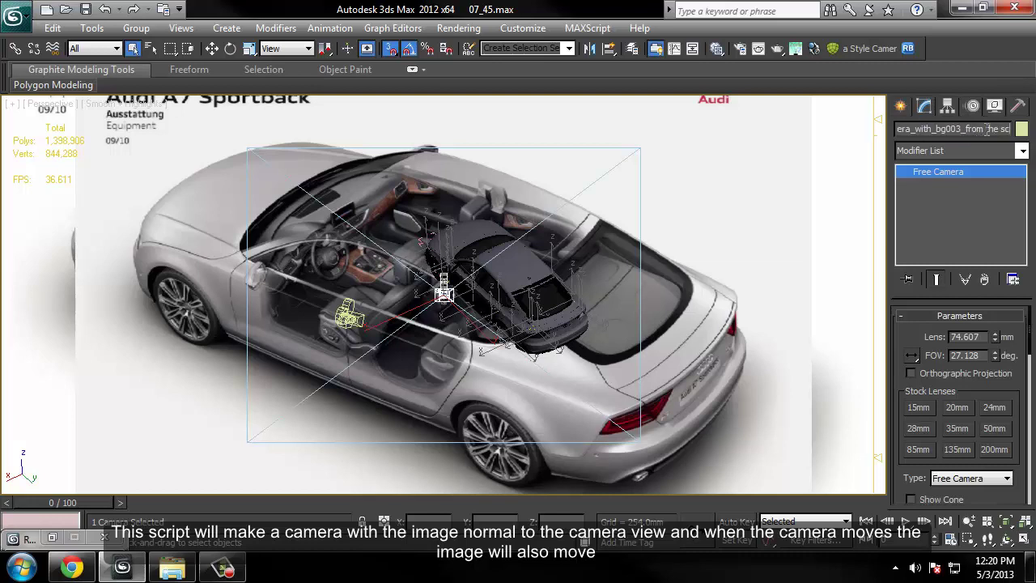
text(ript)
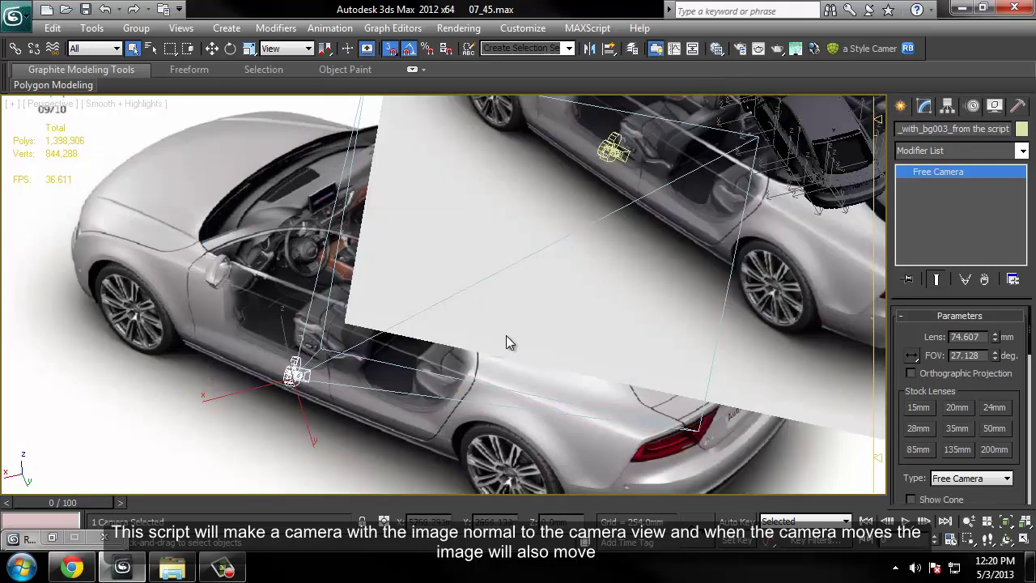
Step: Move the script-made camera and the matched reference camera, their image planes following along
drag(506, 335, 561, 299)
right_click(562, 299)
key(Escape)
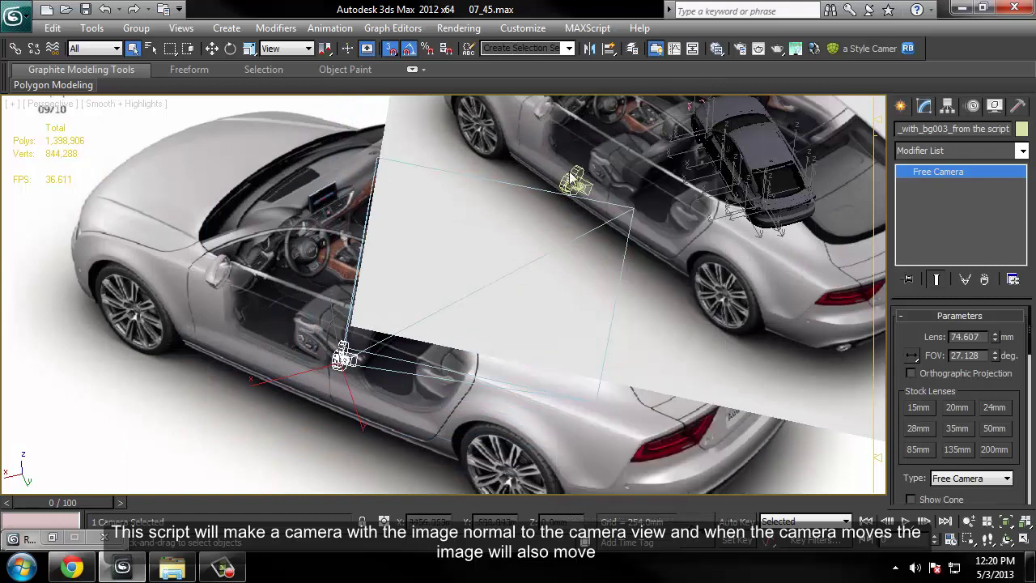
click(576, 188)
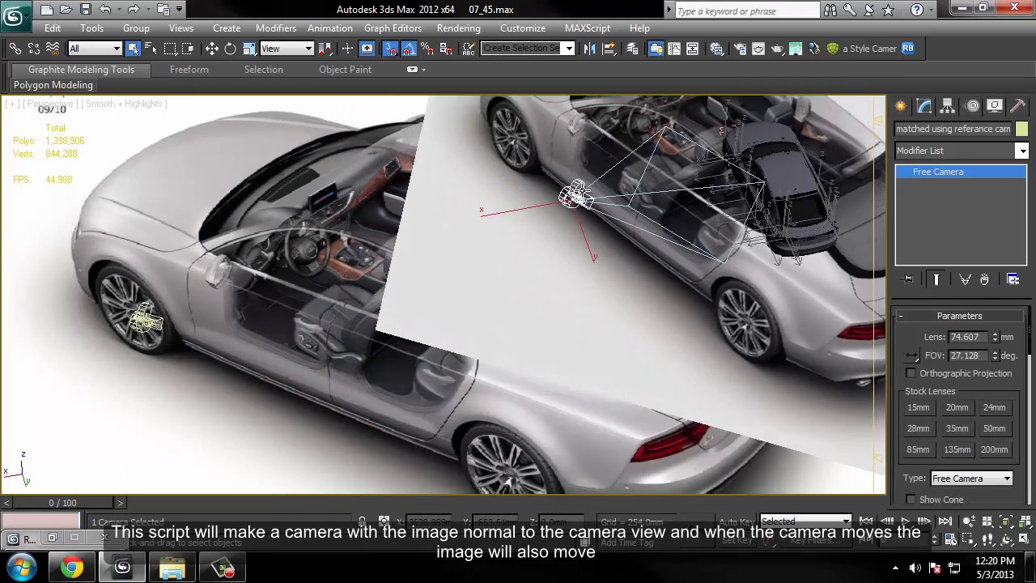
drag(576, 193, 551, 213)
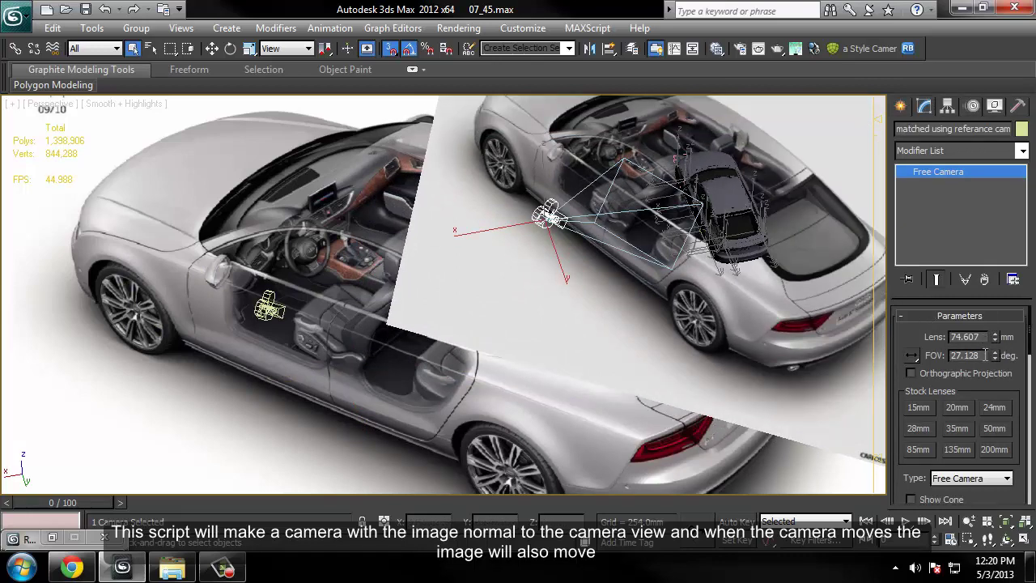
Step: Compare both cameras' Lens and FOV values, confirming 74.607 mm lens and 27.128° FOV
drag(986, 355, 955, 358)
click(974, 338)
click(265, 306)
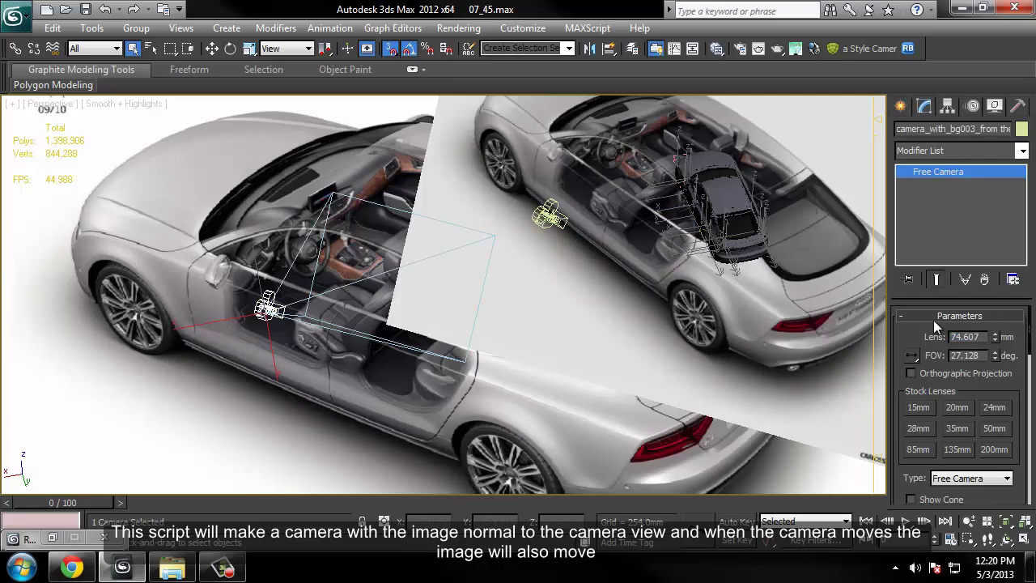
click(550, 217)
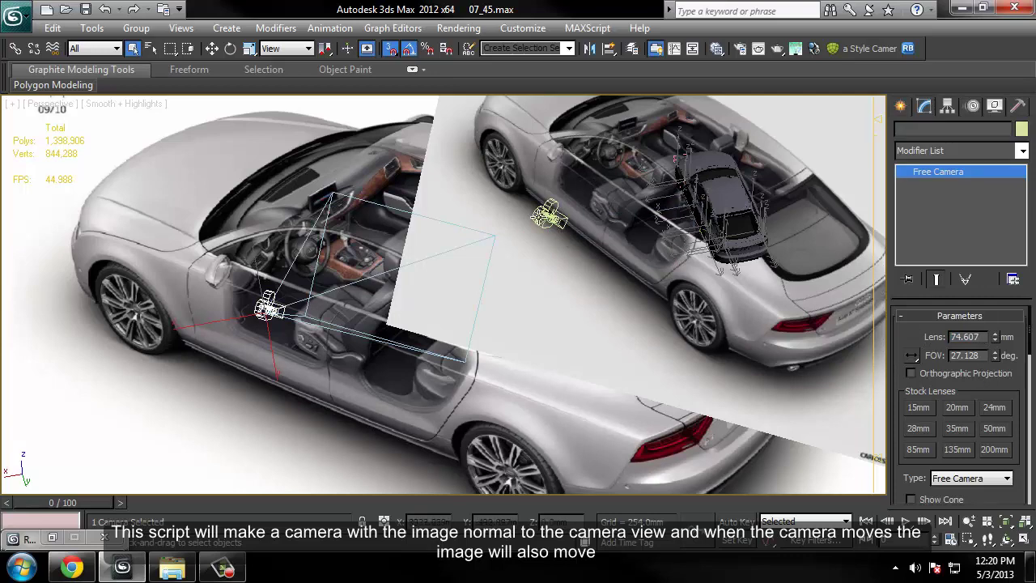
double_click(984, 357)
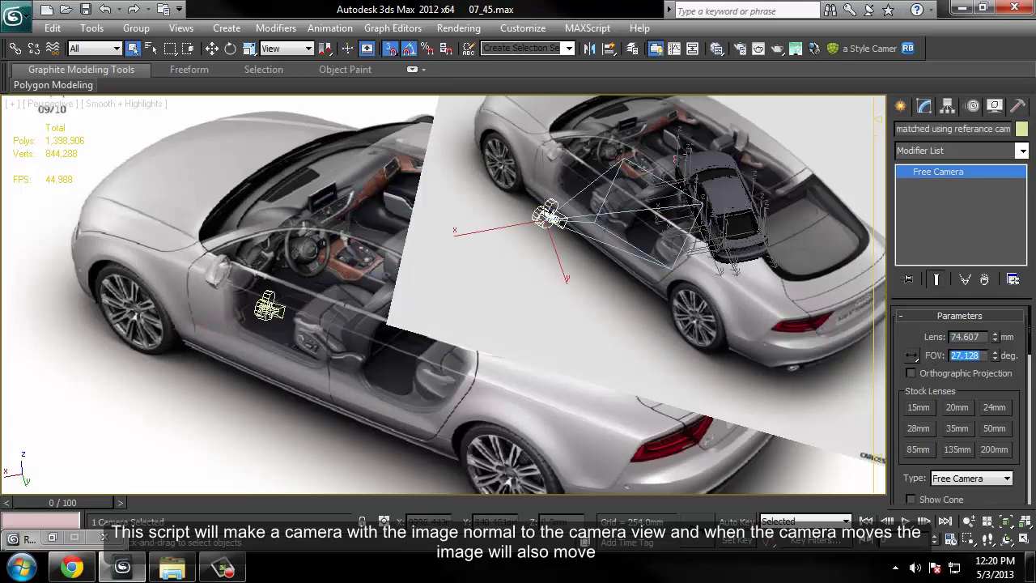
click(270, 306)
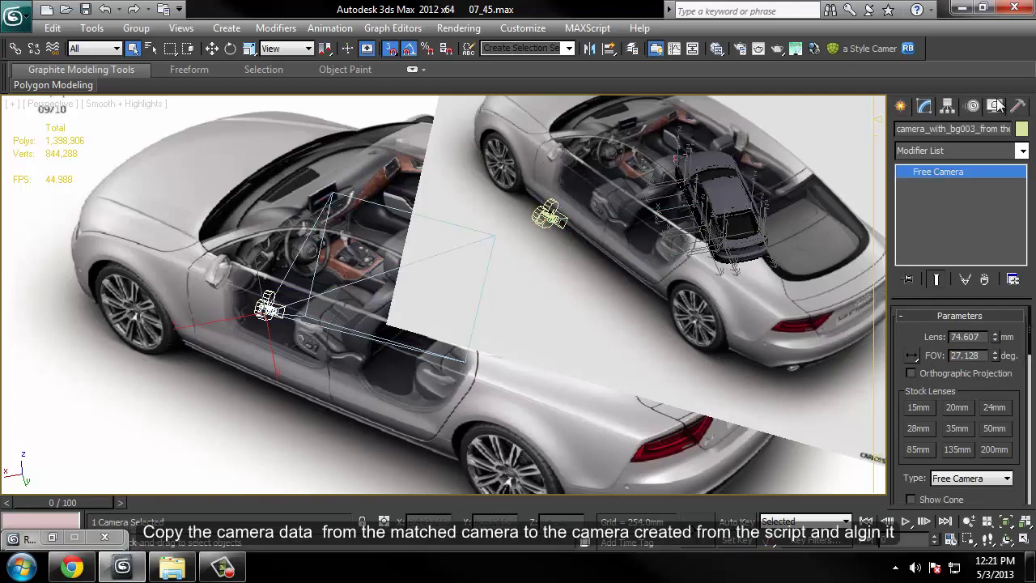
Step: View through the matched reference camera and hide the large plane object with Hide Selection
double_click(984, 354)
click(549, 343)
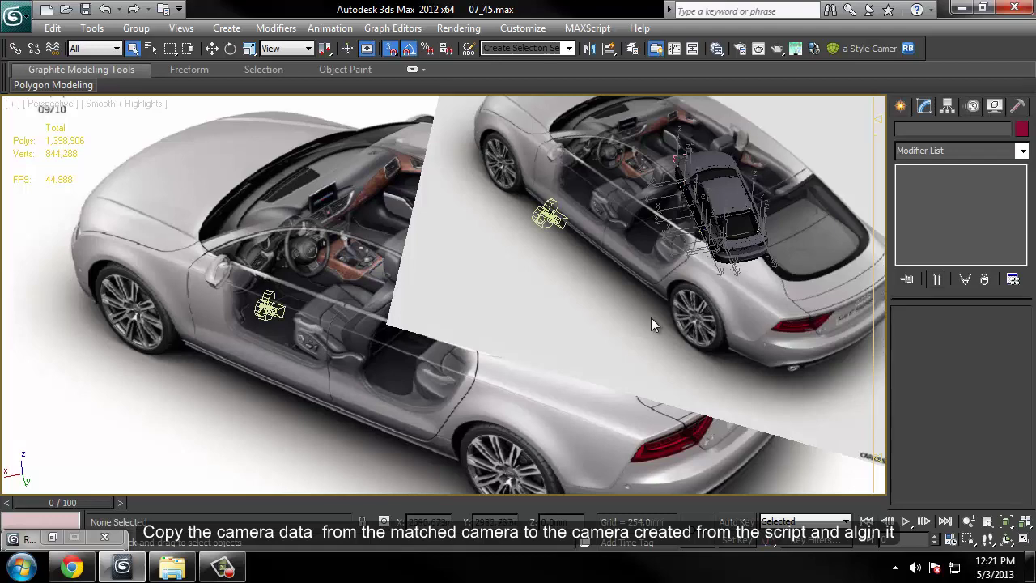
click(528, 233)
key(c)
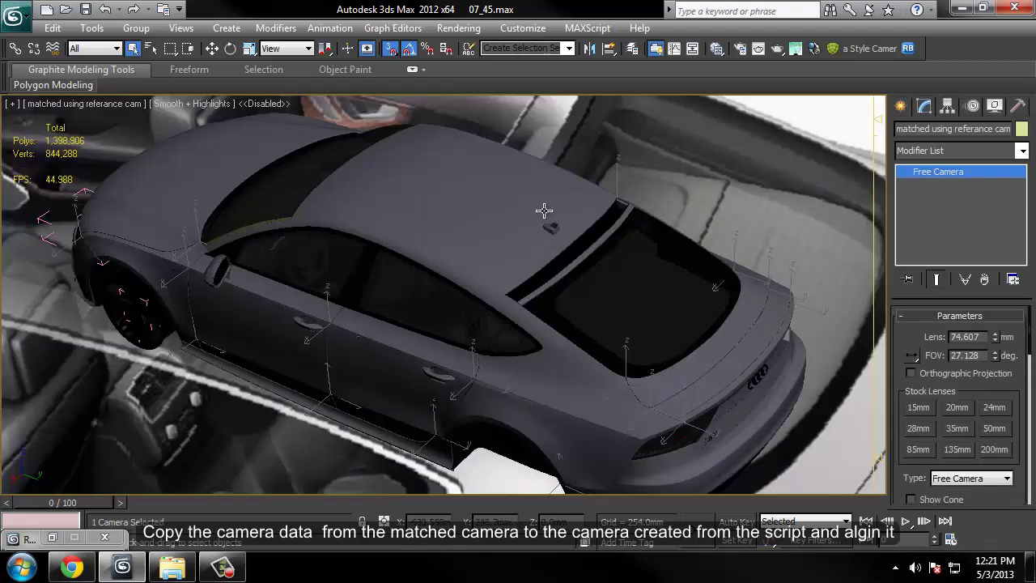
right_click(829, 252)
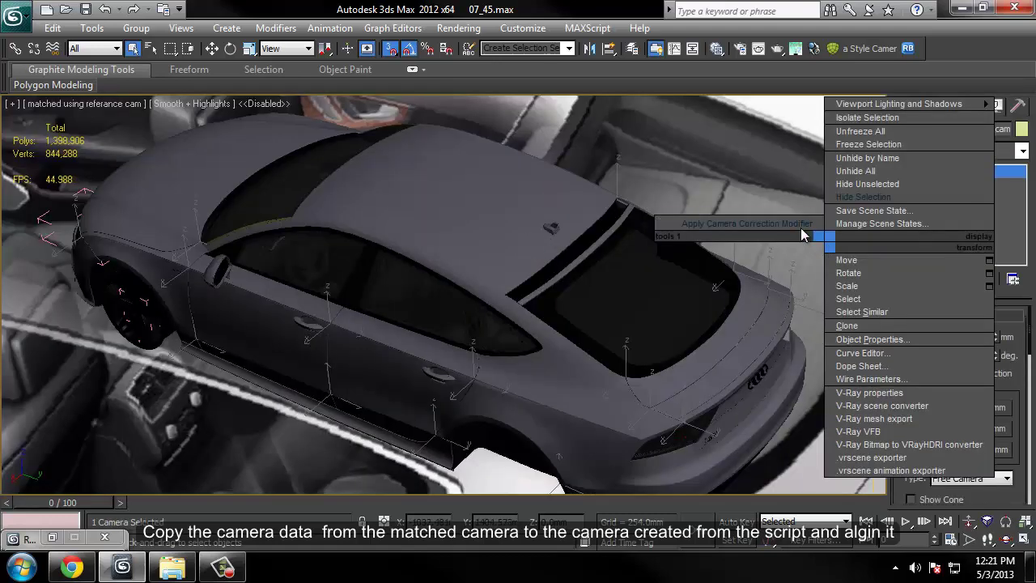
click(250, 111)
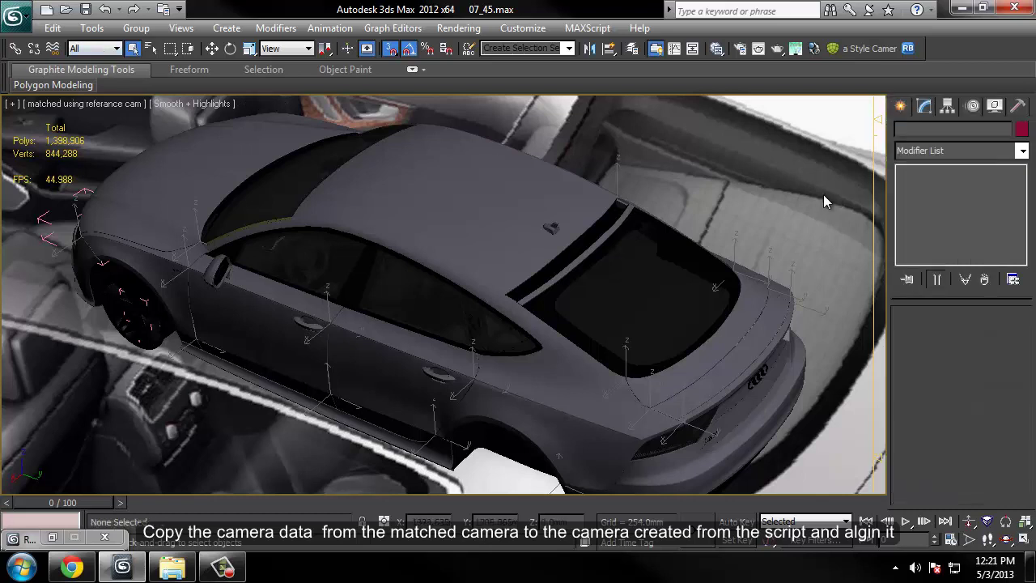
right_click(816, 206)
click(840, 94)
click(800, 155)
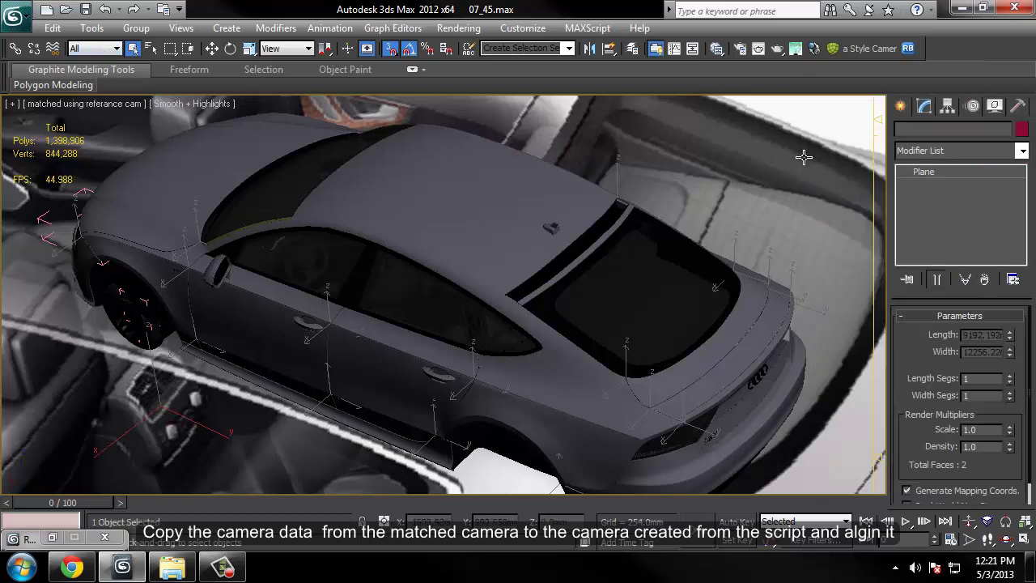
right_click(803, 150)
click(830, 106)
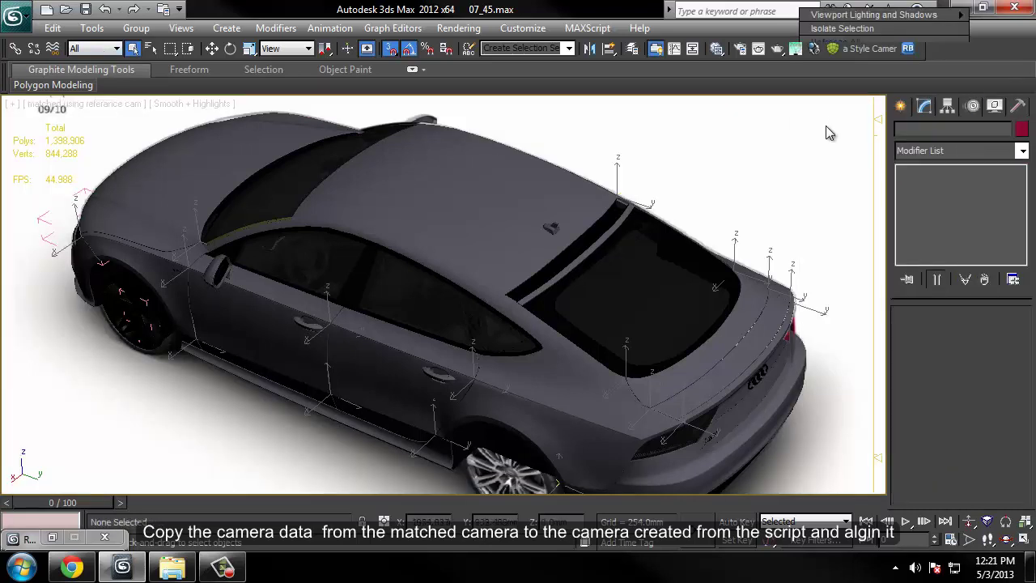
Step: Return to Perspective, select the script-made camera and start the Align tool
key(c)
double_click(528, 176)
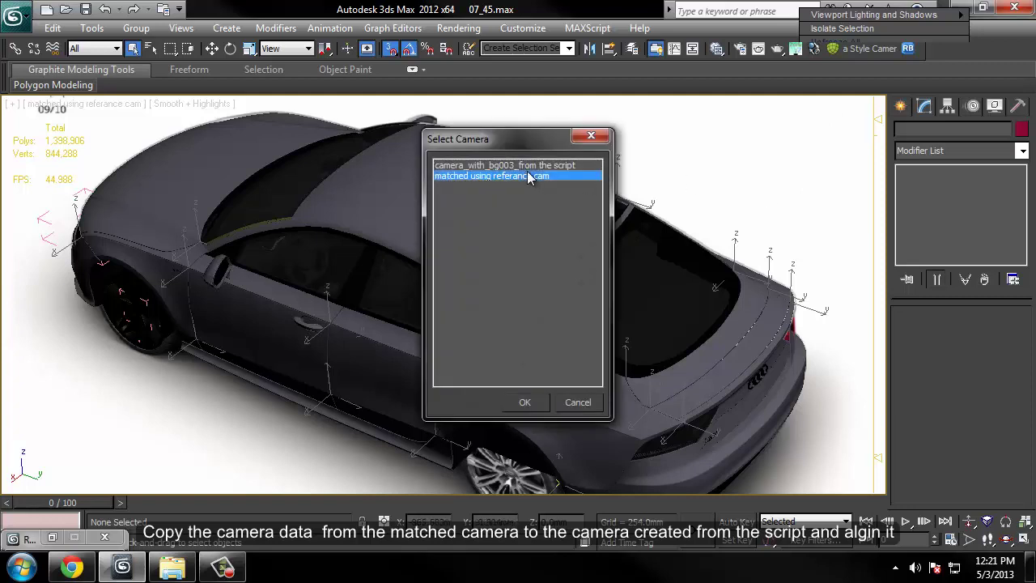
key(c)
double_click(524, 164)
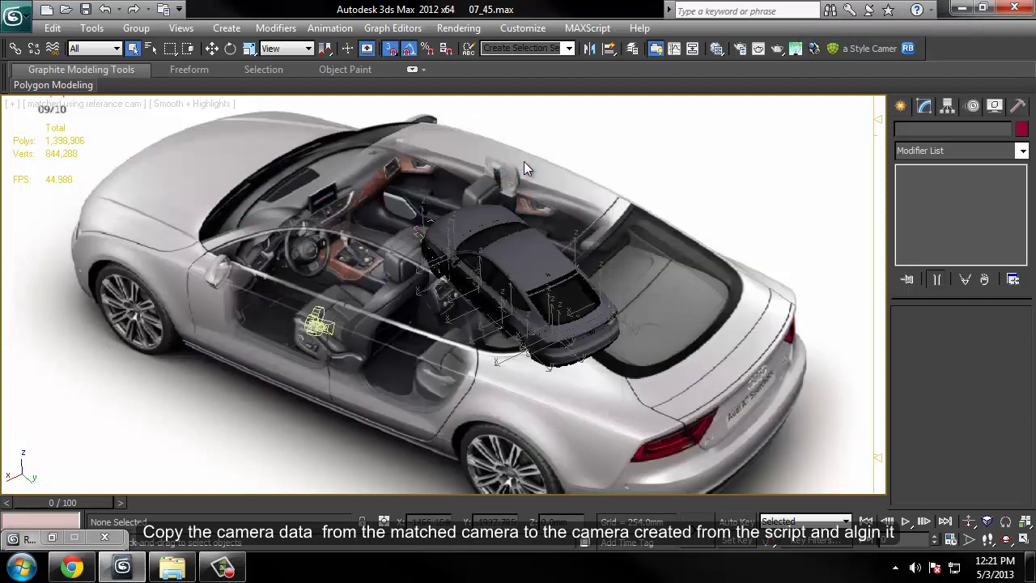
key(p)
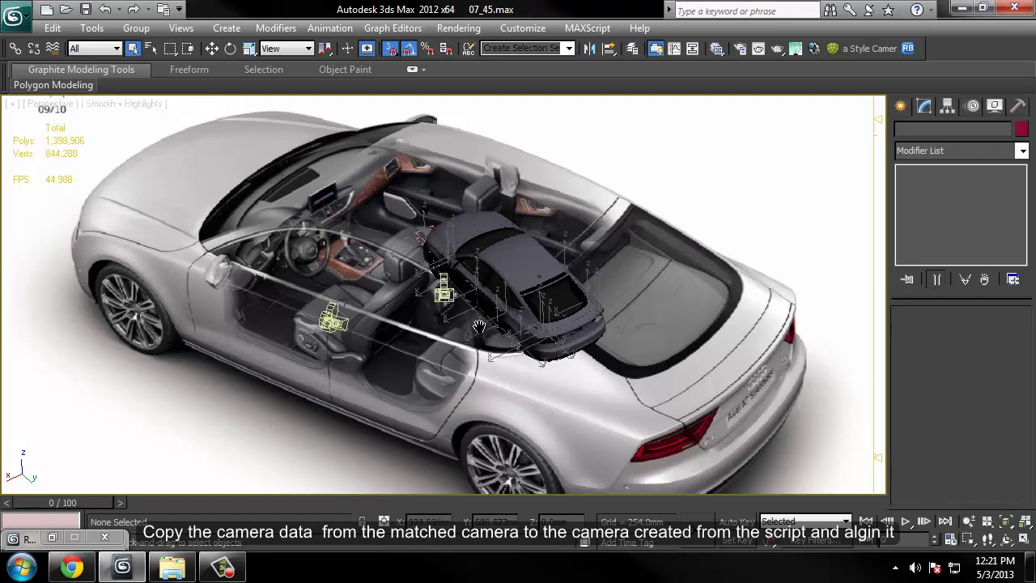
alt+middle_drag(480, 326, 458, 323)
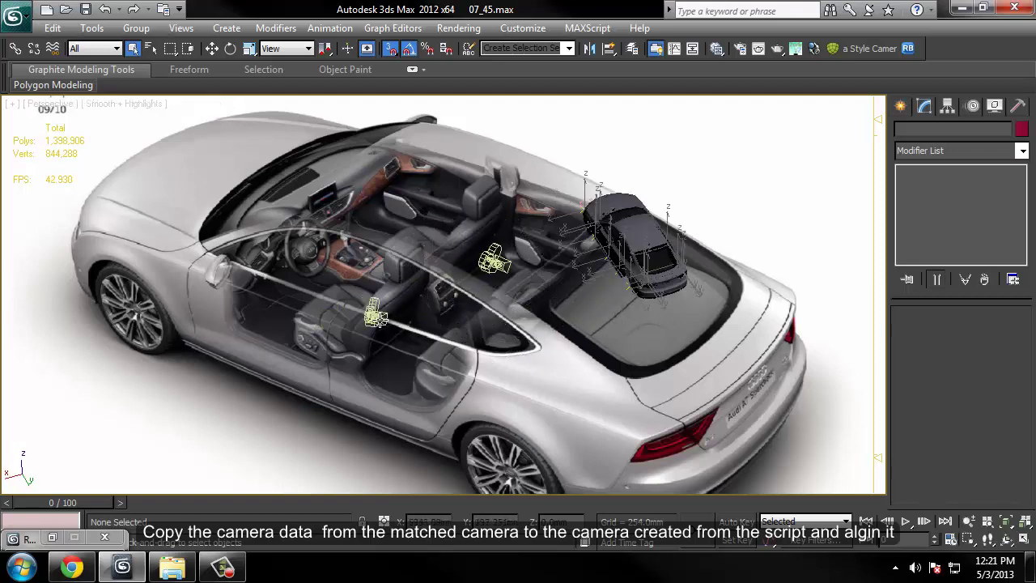
click(494, 261)
middle_drag(529, 261, 518, 276)
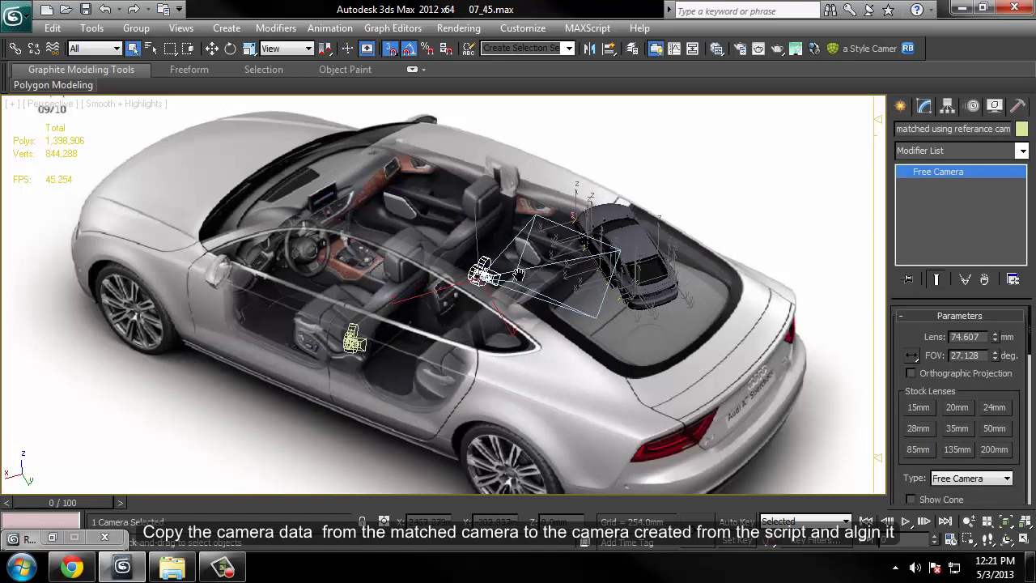
click(369, 354)
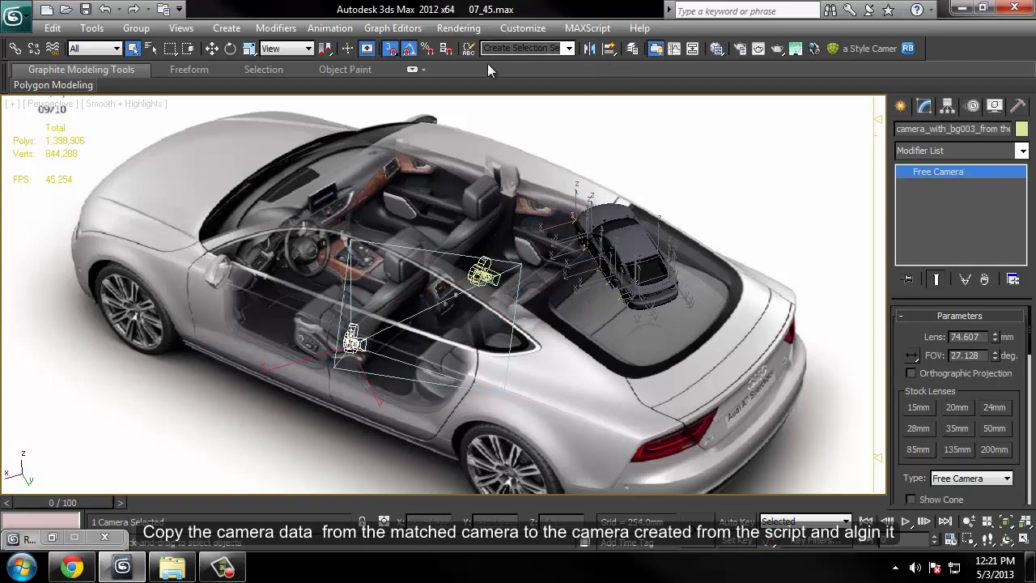
drag(603, 53, 609, 136)
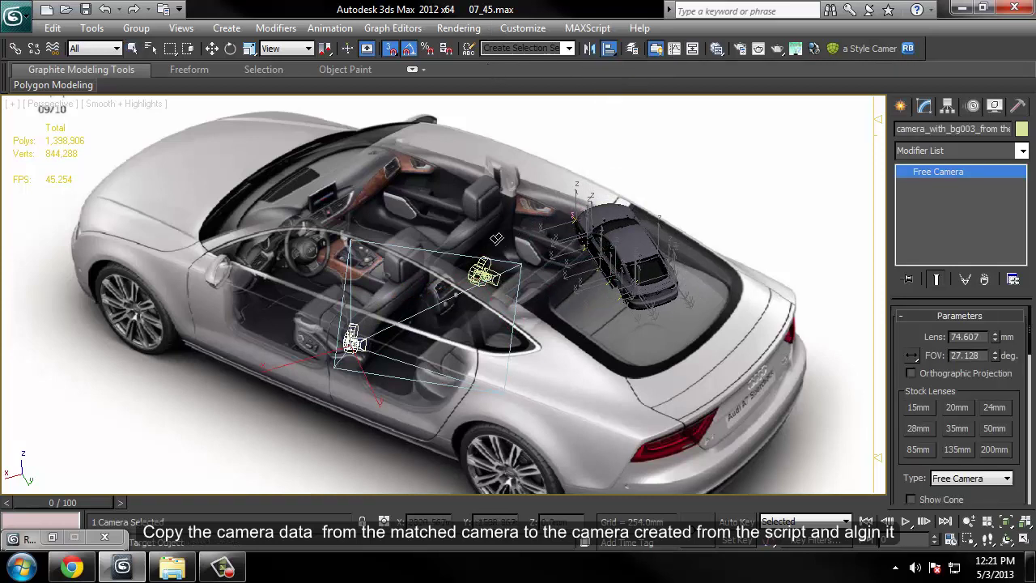
Step: Align the script-made camera's X/Y/Z position to the matched camera and look through it
click(484, 276)
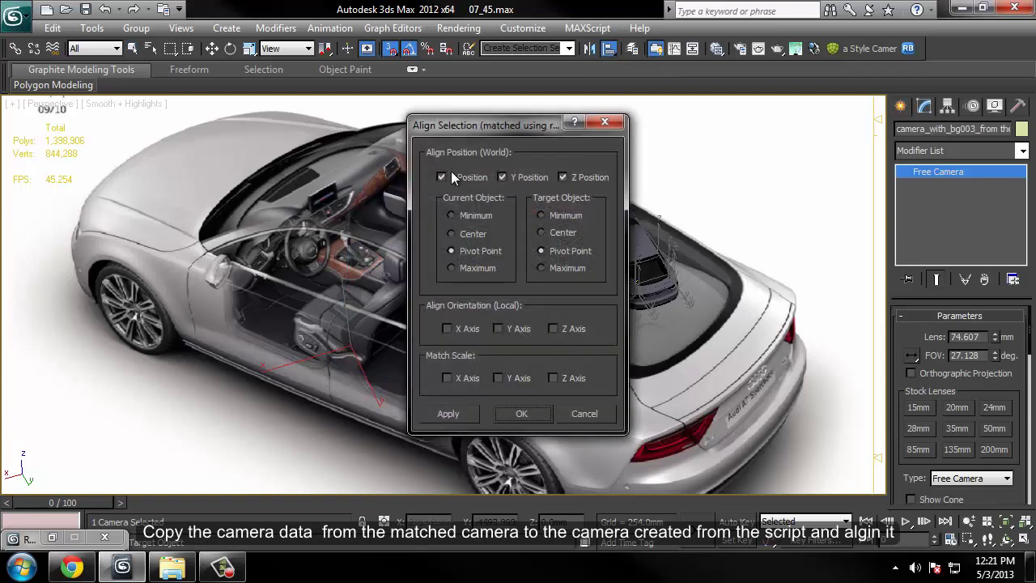
click(546, 182)
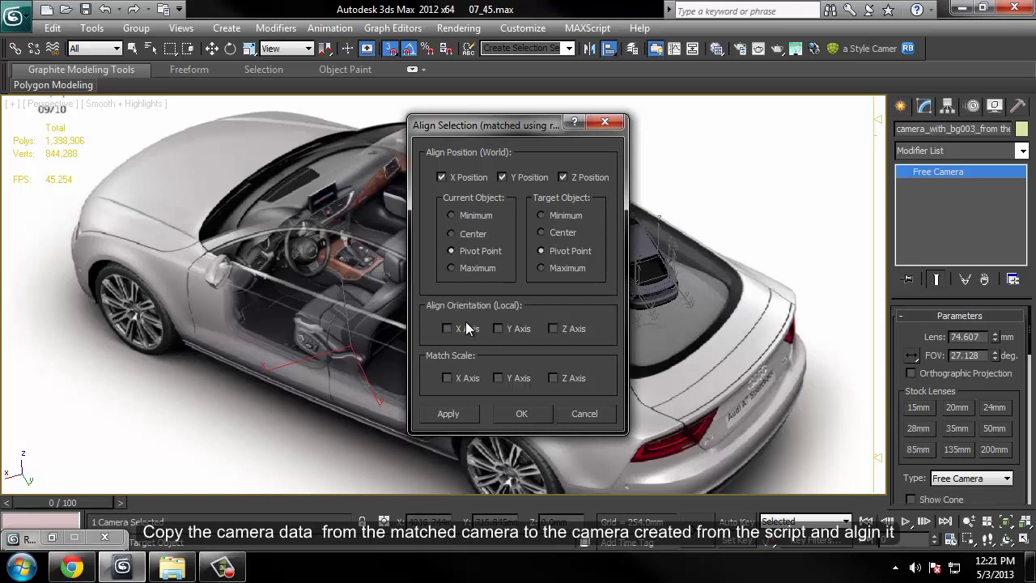
click(498, 328)
click(554, 328)
click(521, 413)
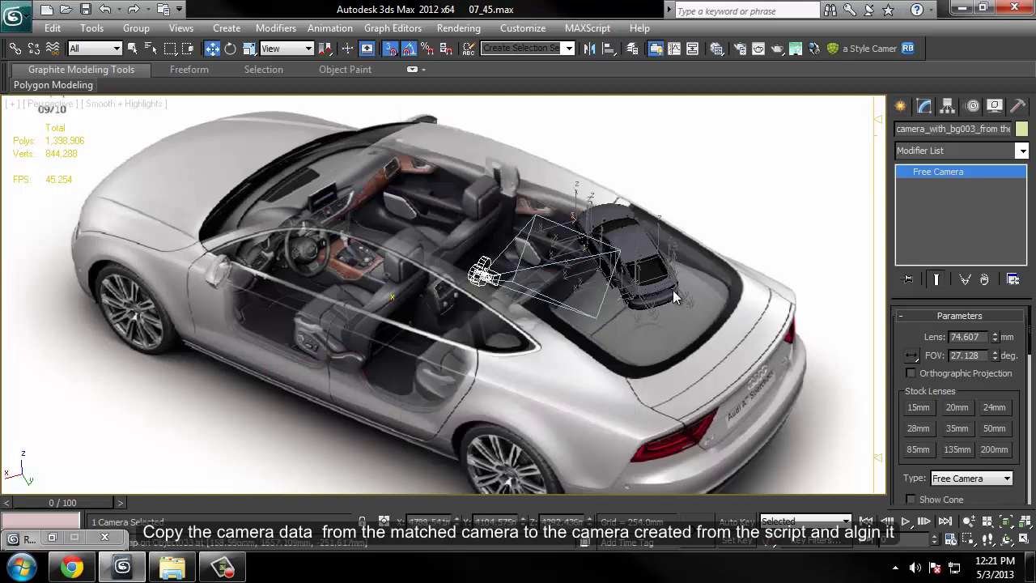
key(c)
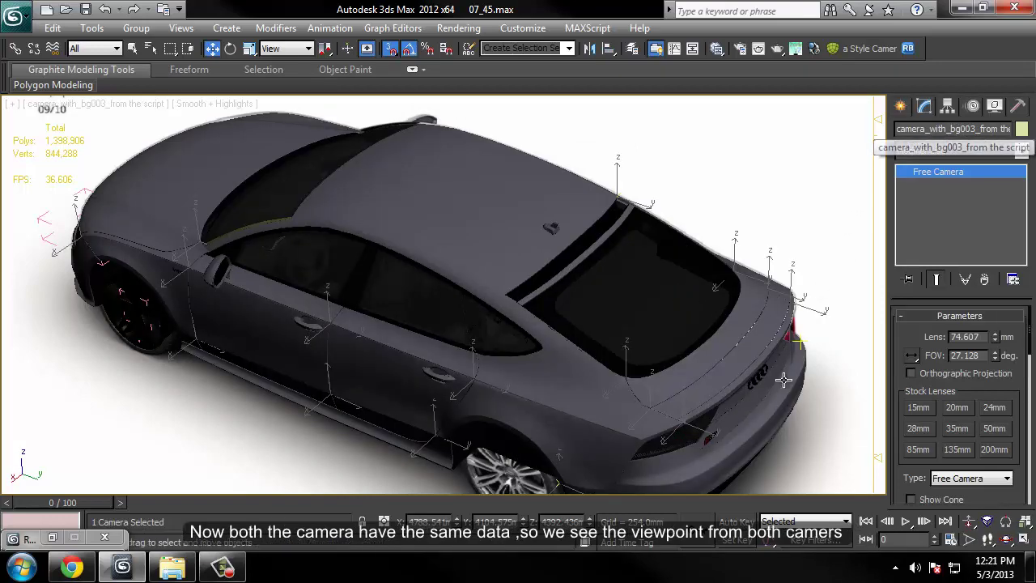
Step: Cancel a trial FOV change, Unhide All objects, and orbit Perspective to see the camera and image planes
click(969, 540)
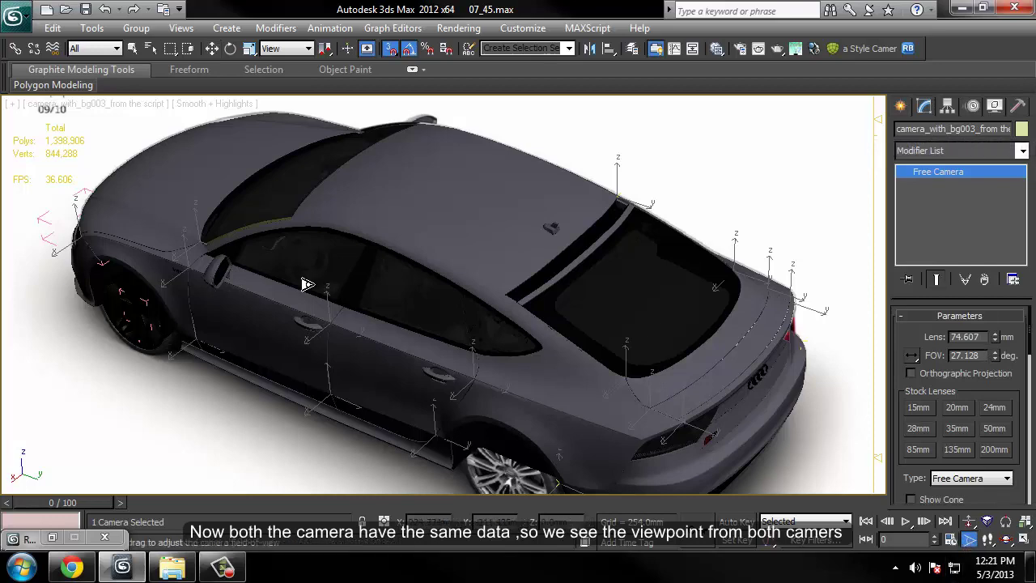
drag(376, 217, 389, 243)
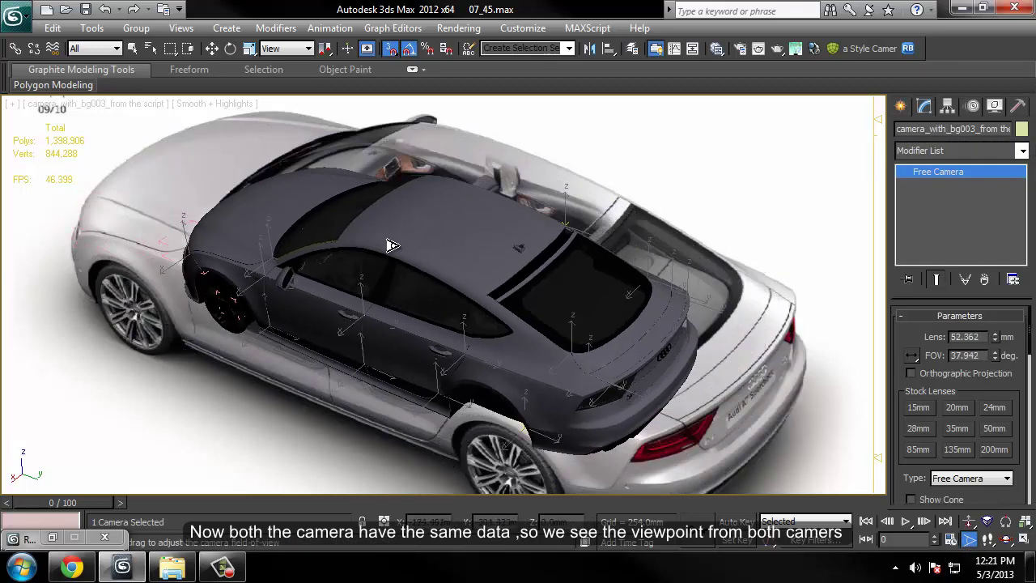
right_click(388, 243)
right_click(763, 192)
right_click(763, 192)
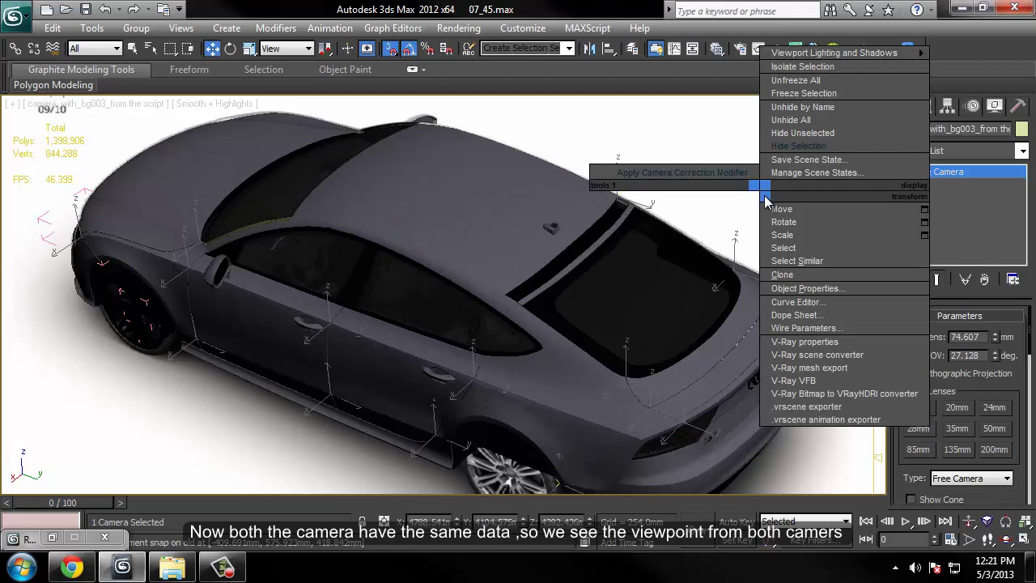
click(793, 120)
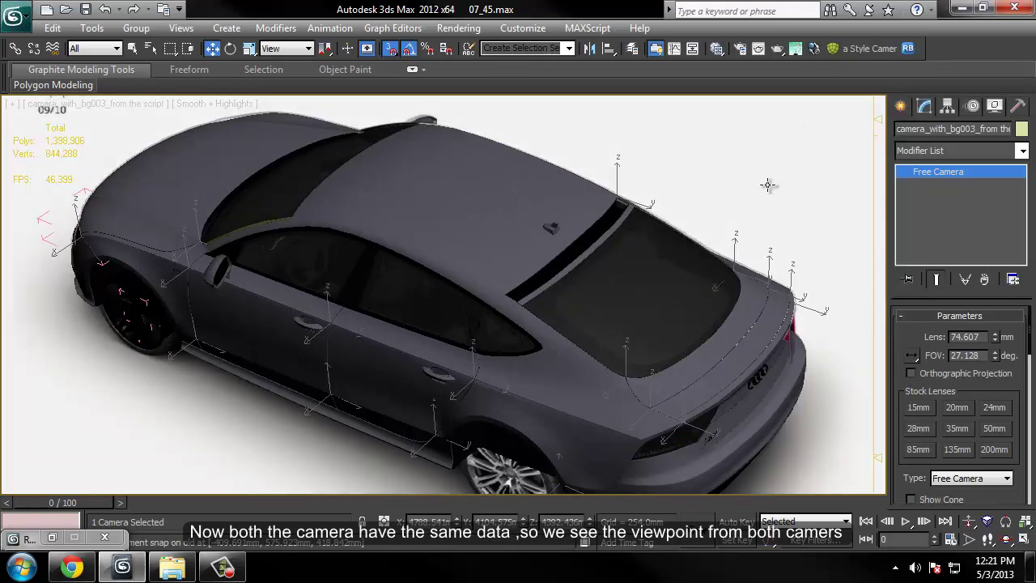
key(p)
mouse_move(680, 241)
alt+middle_down()
mouse_move(566, 348)
mouse_move(580, 330)
alt+middle_up()
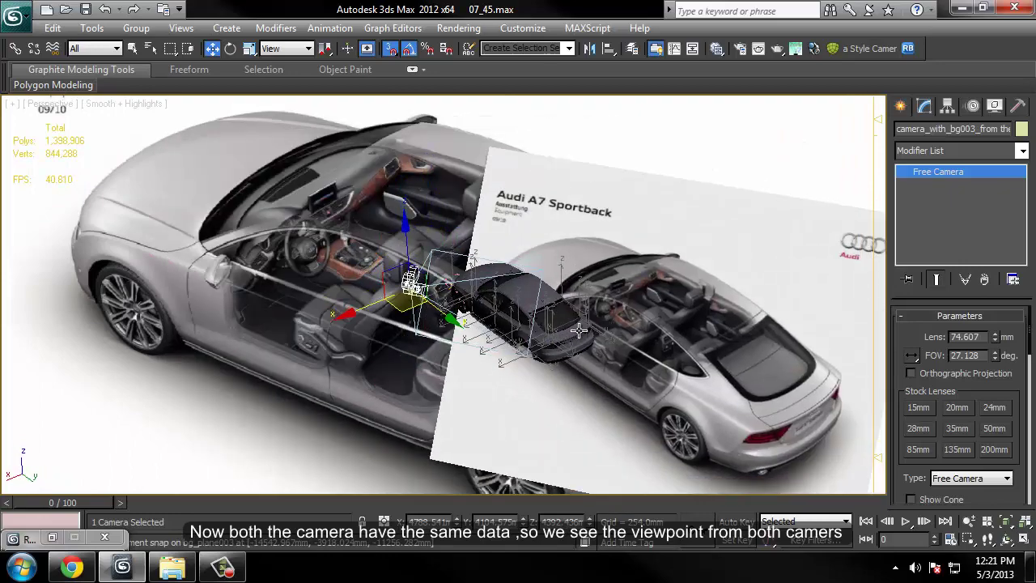
click(182, 28)
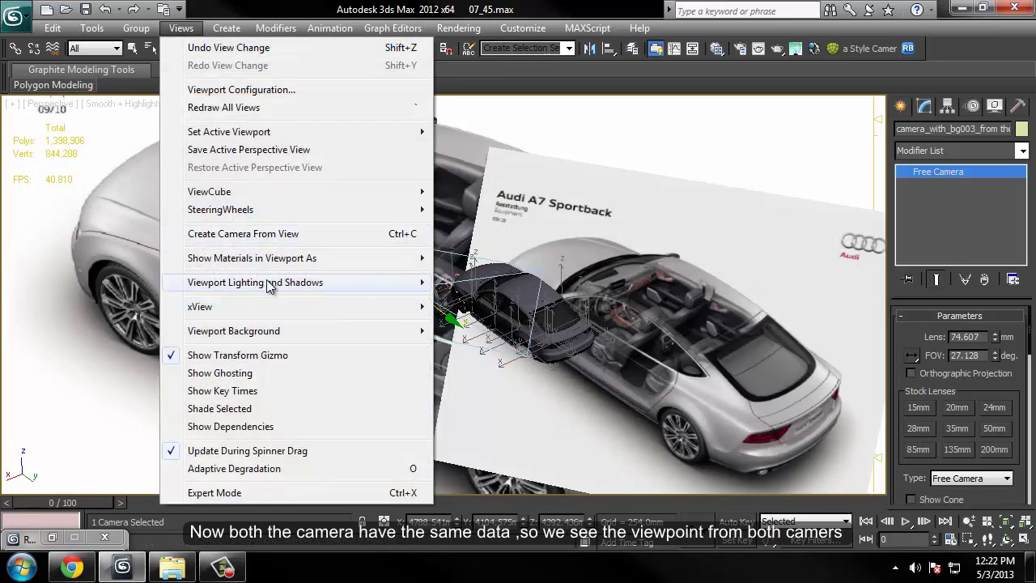
mouse_move(234, 330)
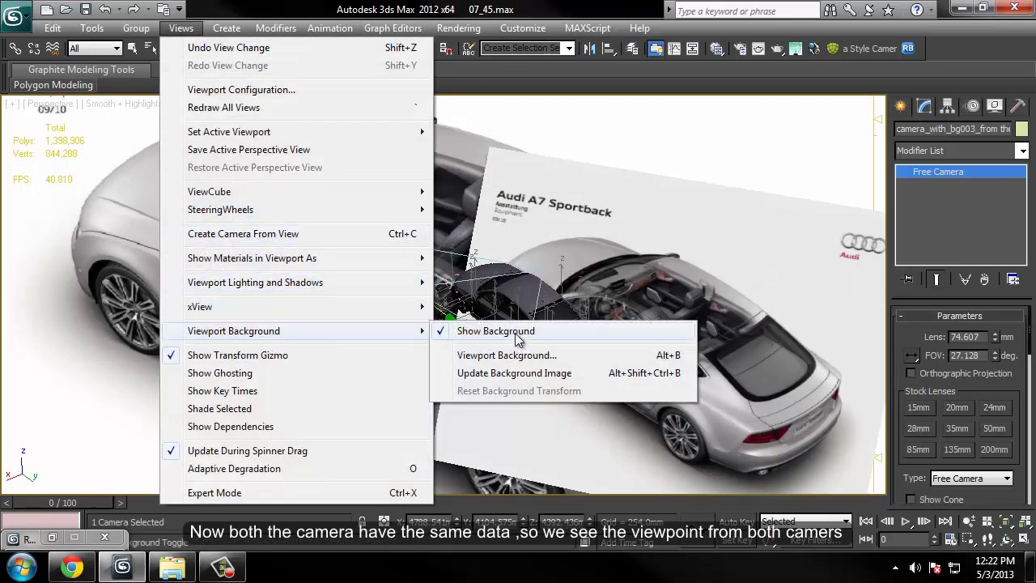
Step: Turn off Show Background for the viewport and orbit around the car and camera
click(518, 331)
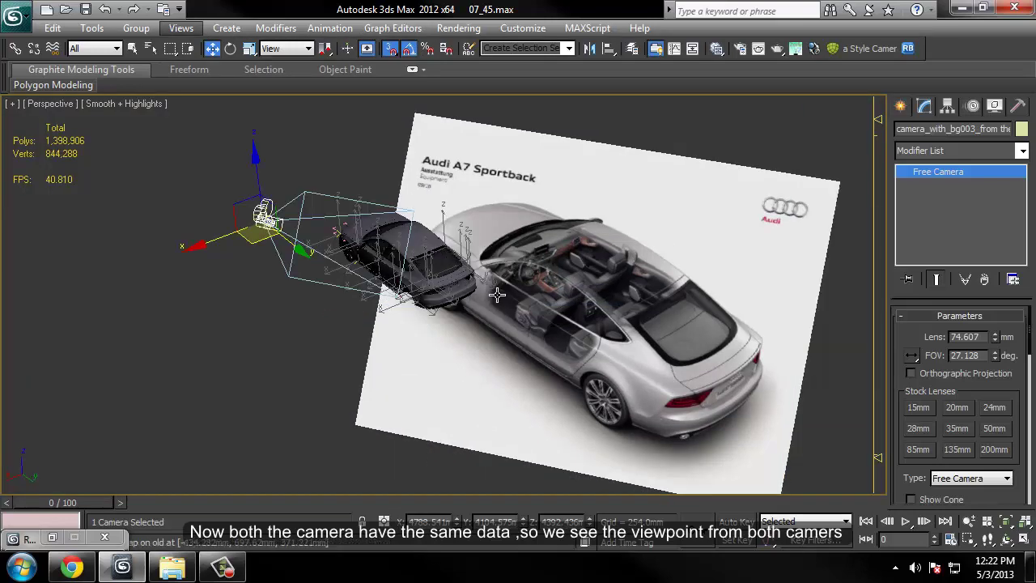
alt+middle_drag(498, 295, 492, 286)
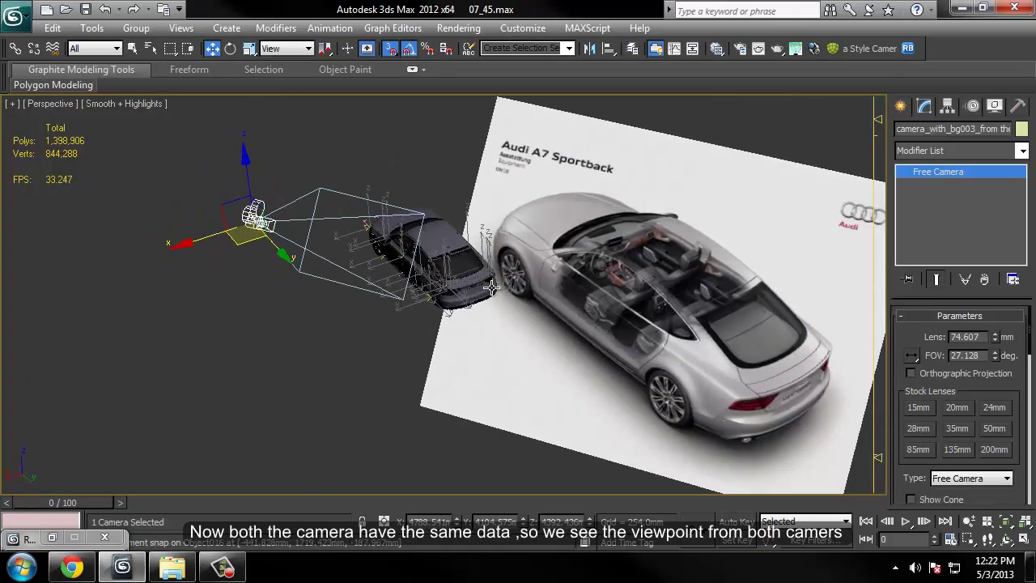
Step: Back in the camera view, try widening the field of view, then cancel the change
key(c)
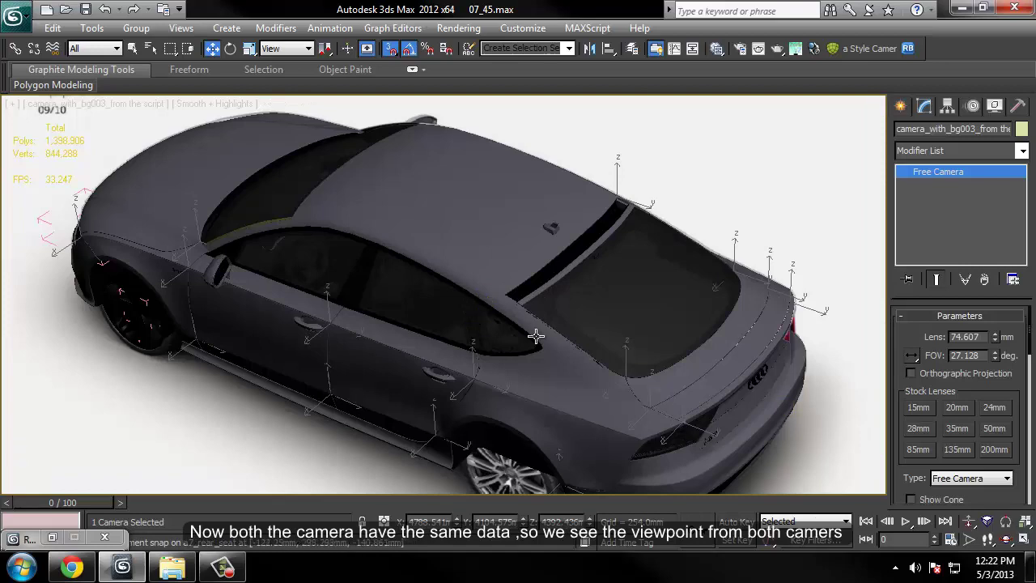
click(969, 539)
drag(243, 187, 231, 237)
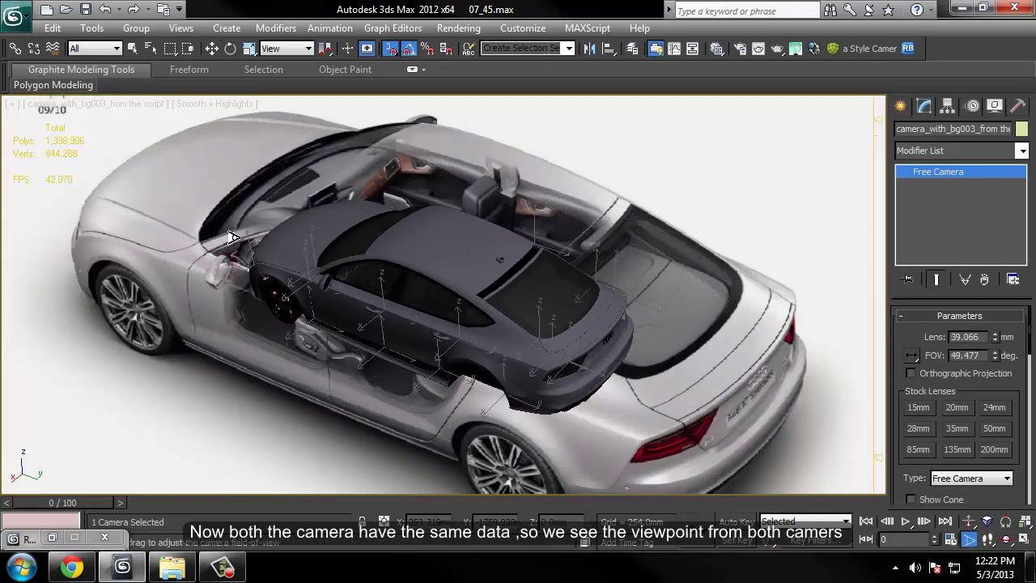
right_click(230, 237)
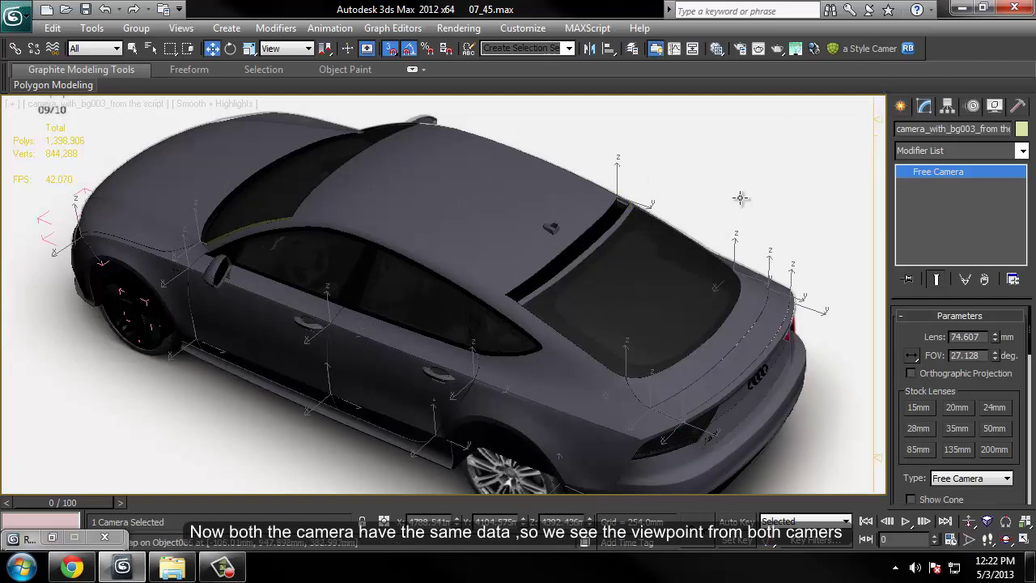
Step: From the viewport Cameras list, switch from the image-plane camera to 'matched using referance cam'
click(69, 108)
mouse_move(110, 123)
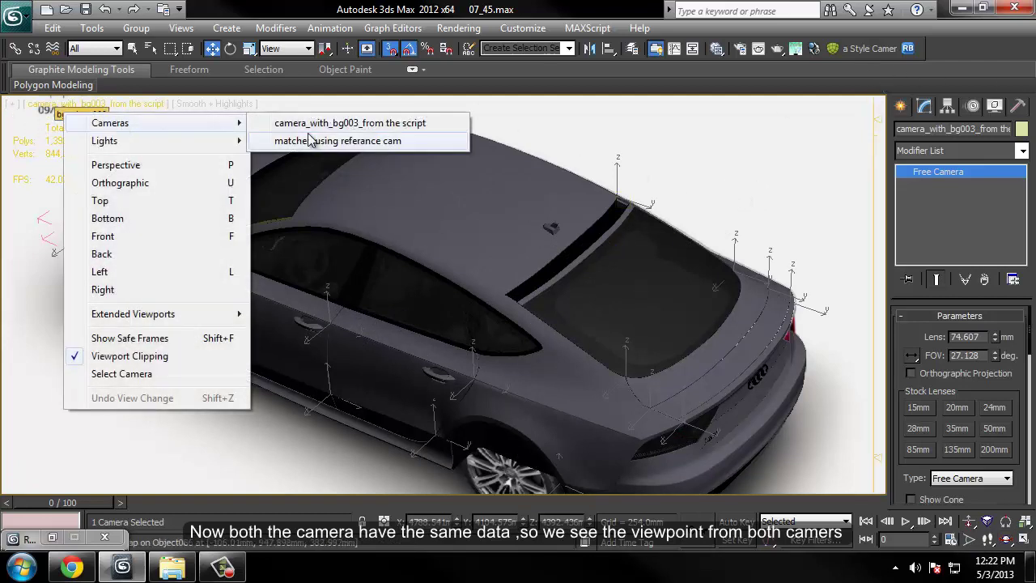
click(322, 131)
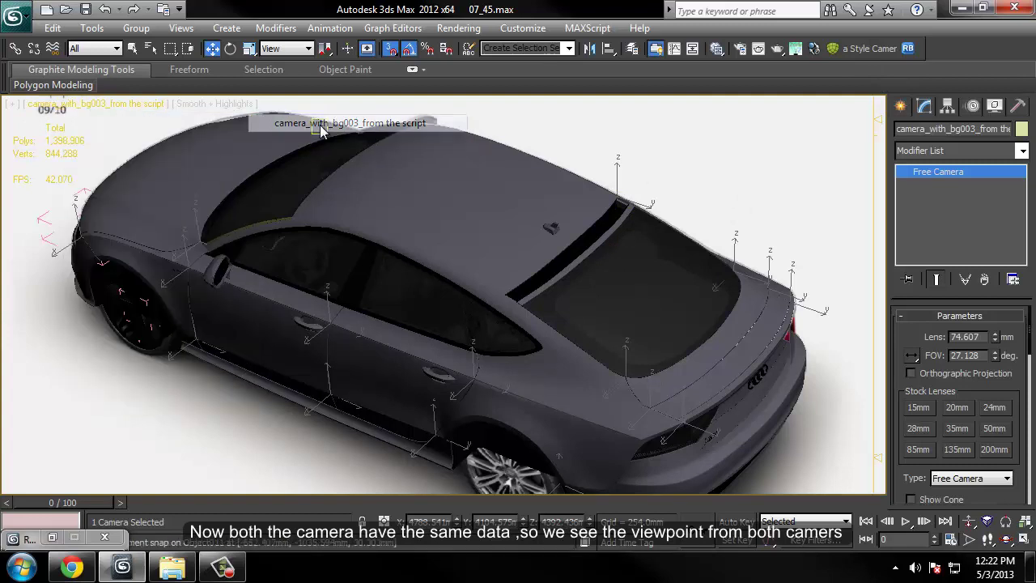
click(91, 107)
mouse_move(134, 123)
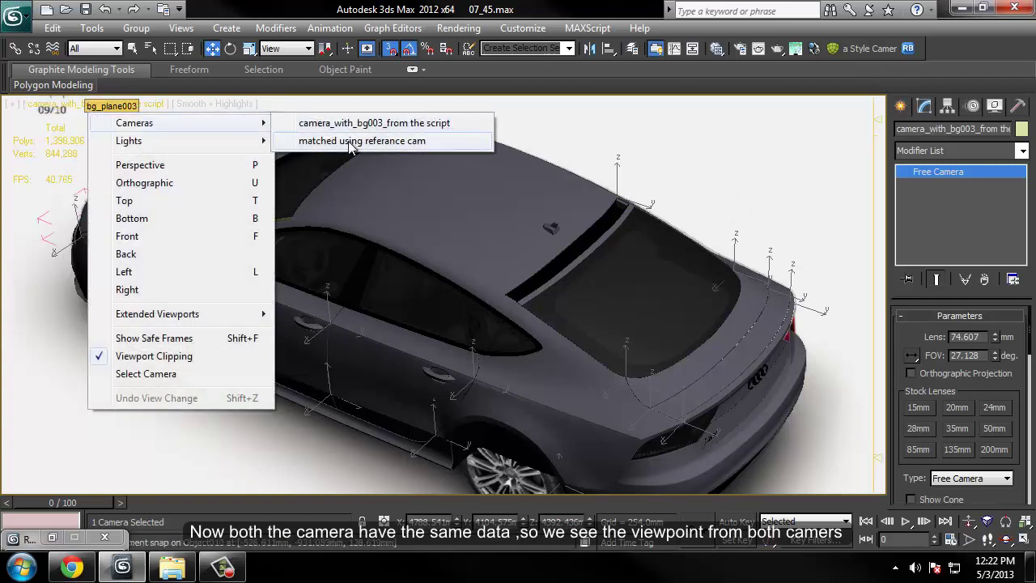
click(350, 142)
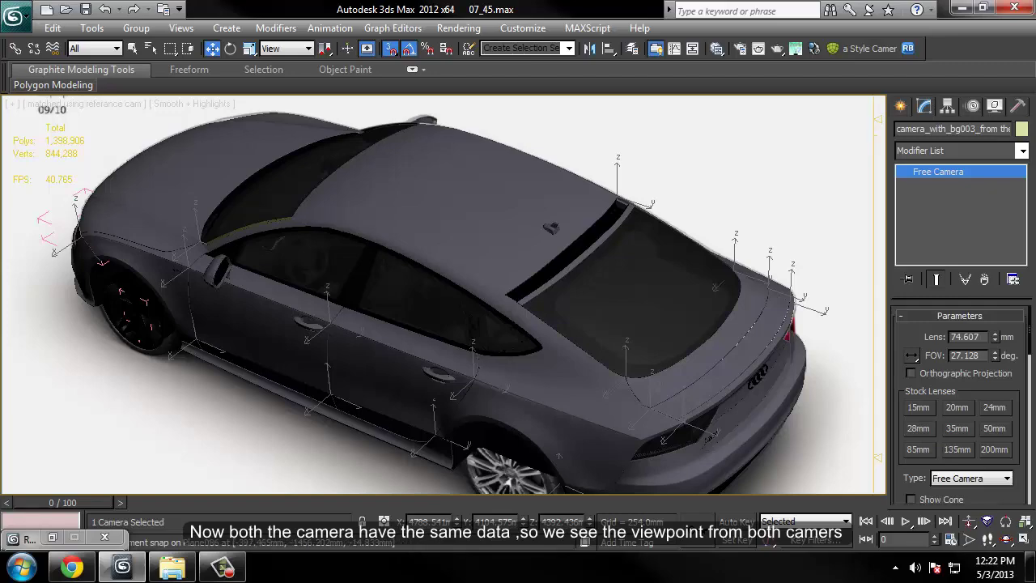
Step: Widen the matched camera's field of view and pan until the whole reference image and car fit
click(969, 538)
mouse_move(499, 257)
mouse_down()
mouse_move(527, 284)
mouse_move(511, 170)
mouse_move(514, 267)
mouse_up()
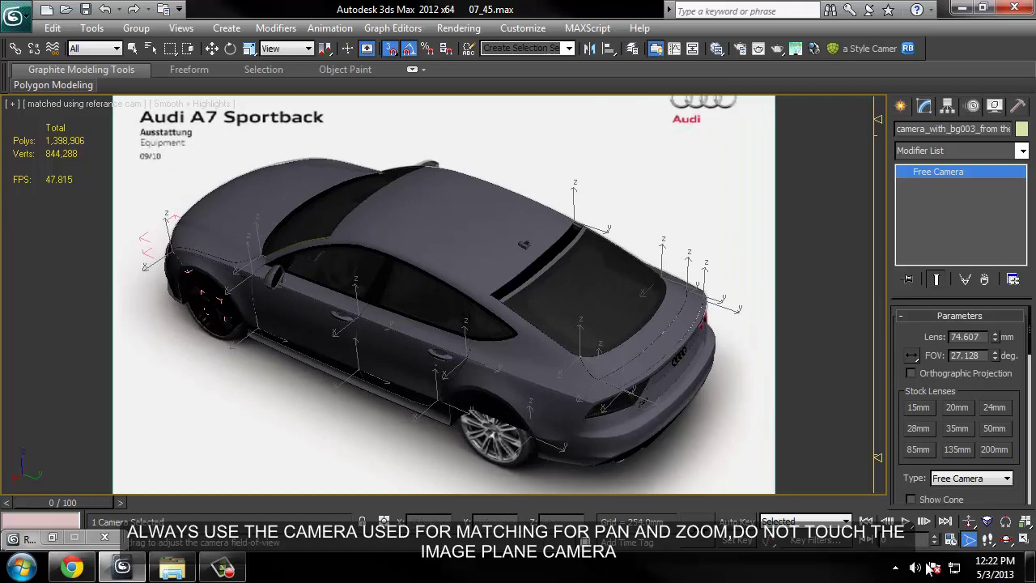
click(988, 539)
mouse_move(382, 334)
mouse_down()
mouse_move(358, 308)
mouse_move(376, 346)
mouse_move(408, 351)
mouse_move(378, 334)
mouse_move(416, 354)
mouse_move(380, 347)
mouse_move(371, 324)
mouse_move(389, 334)
mouse_move(365, 294)
mouse_up()
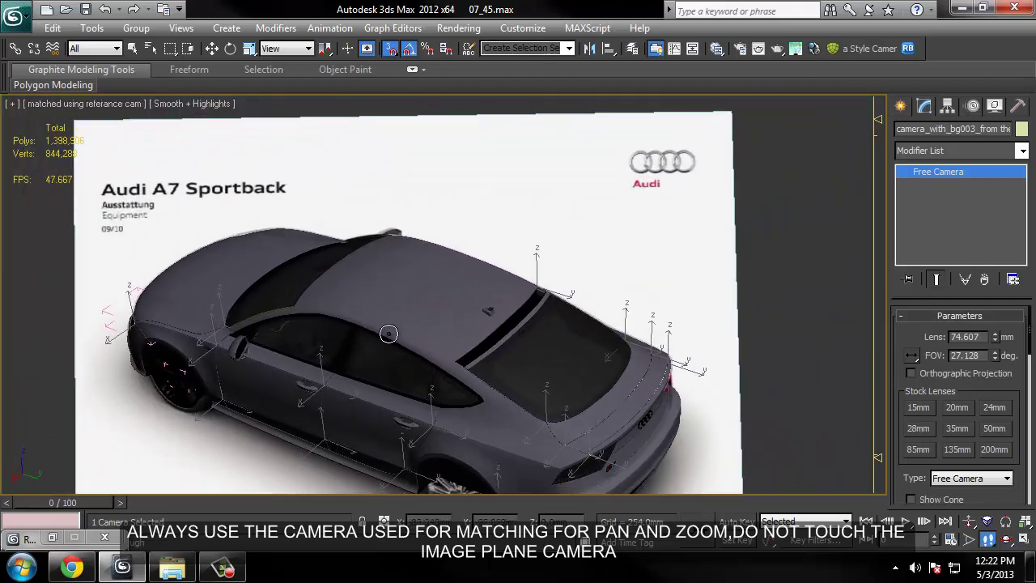
key(w)
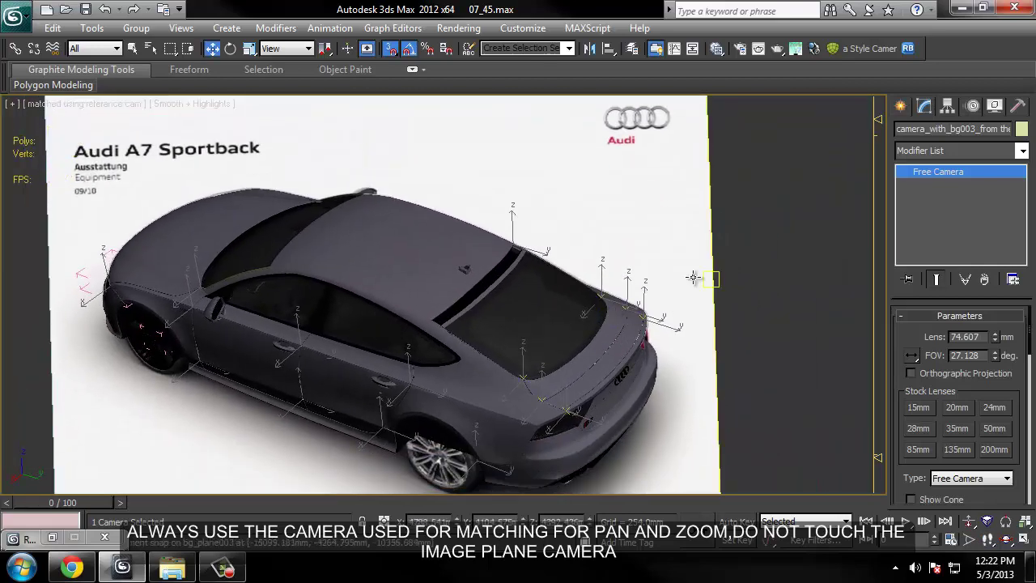
click(693, 278)
Step: Freeze the Audi reference image plane and turn off snapping
right_click(693, 277)
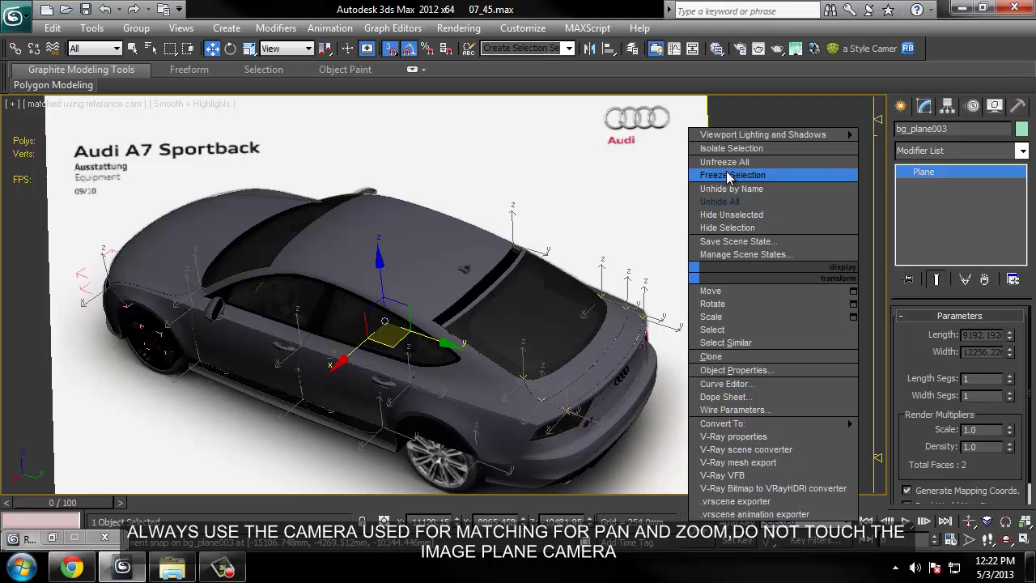
click(733, 176)
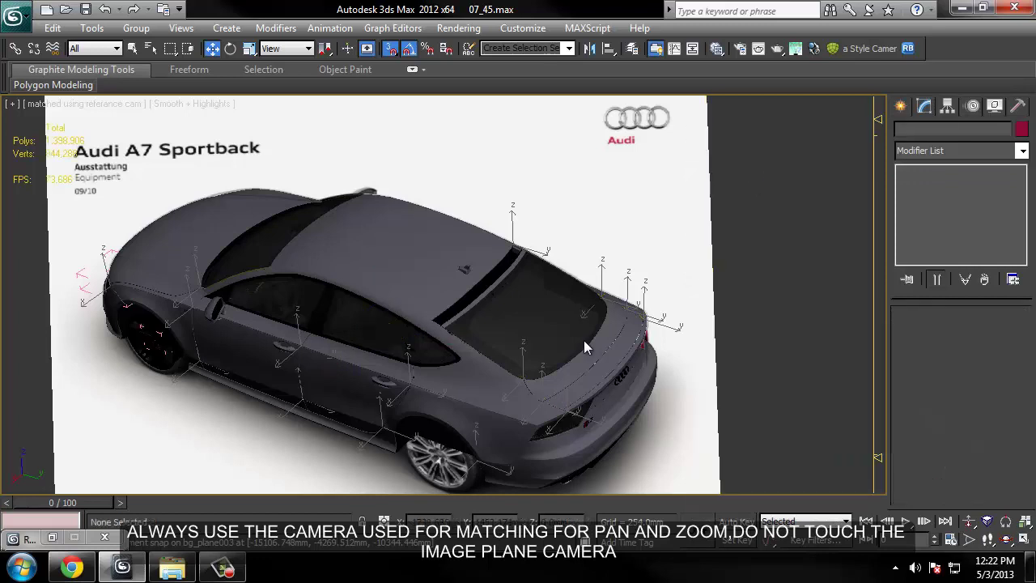
key(s)
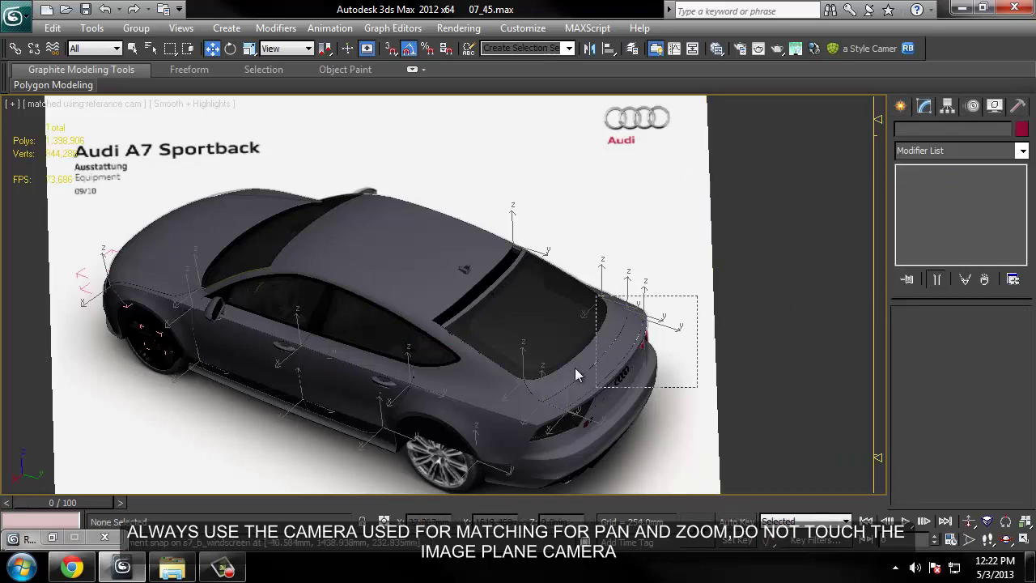
Step: Hide the rear windscreen, the rear glass and hatch, and another rear body part
click(578, 374)
right_click(541, 288)
click(607, 257)
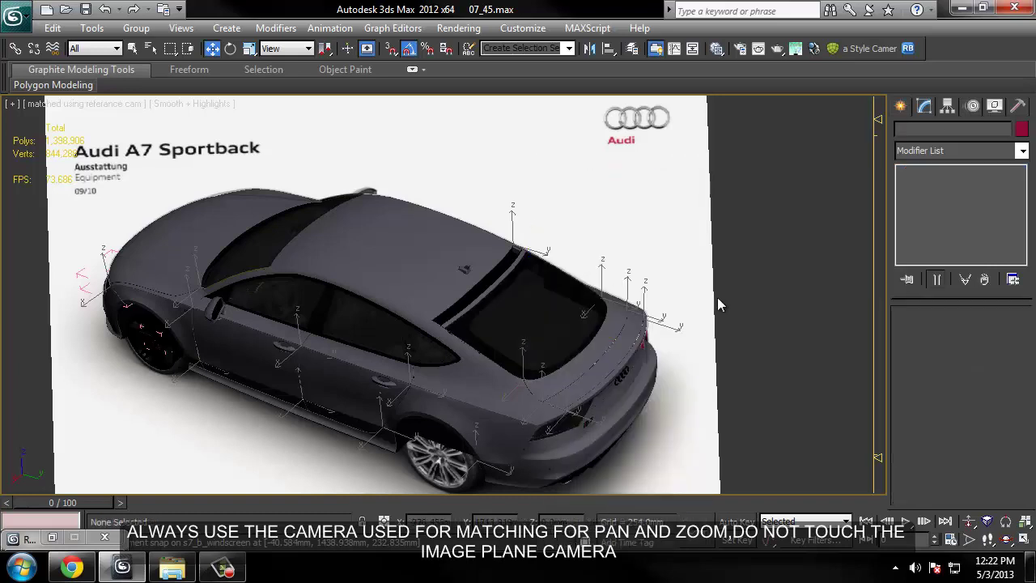
click(610, 399)
right_click(622, 301)
click(676, 257)
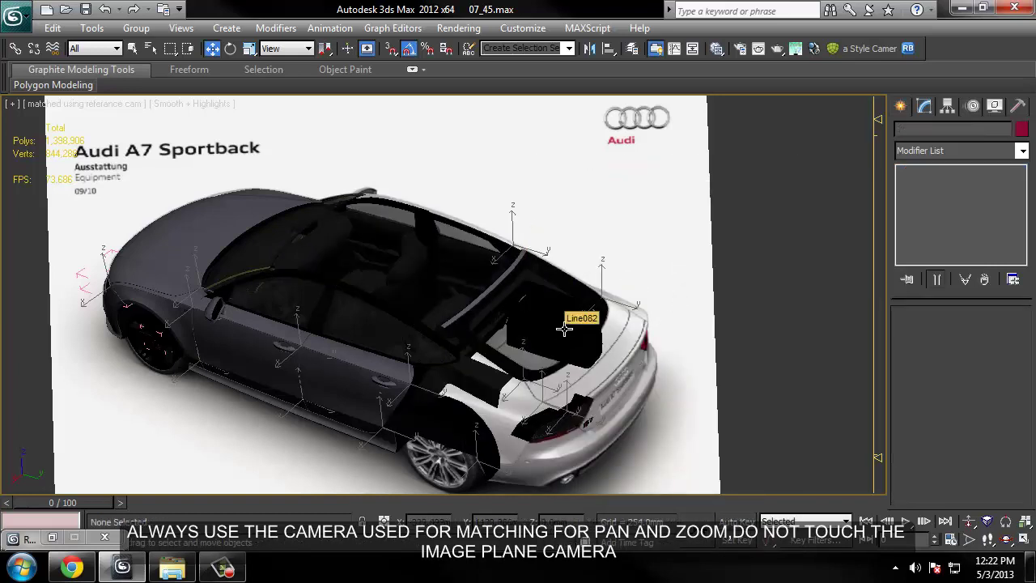
click(565, 328)
right_click(600, 301)
click(640, 258)
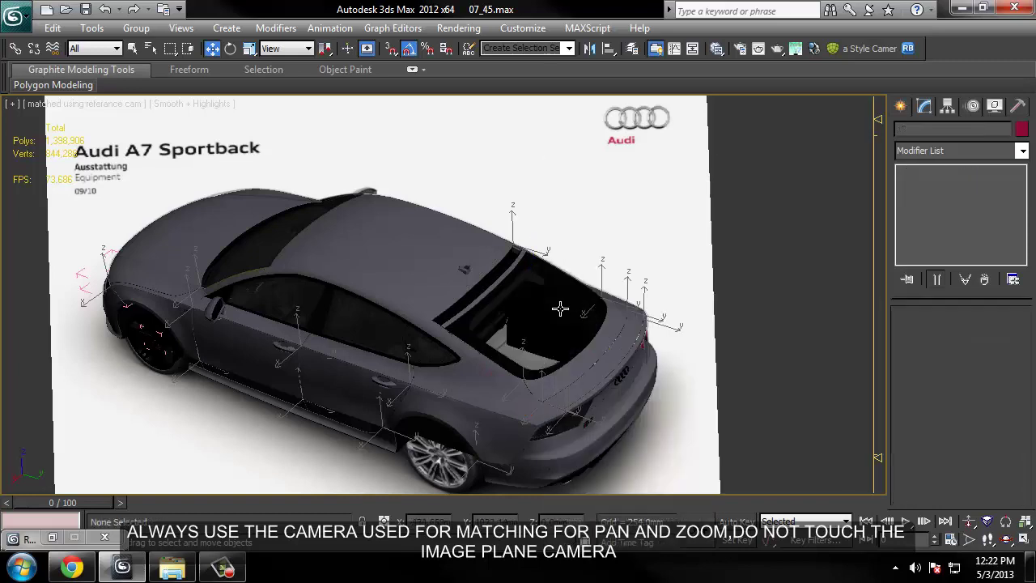
click(561, 309)
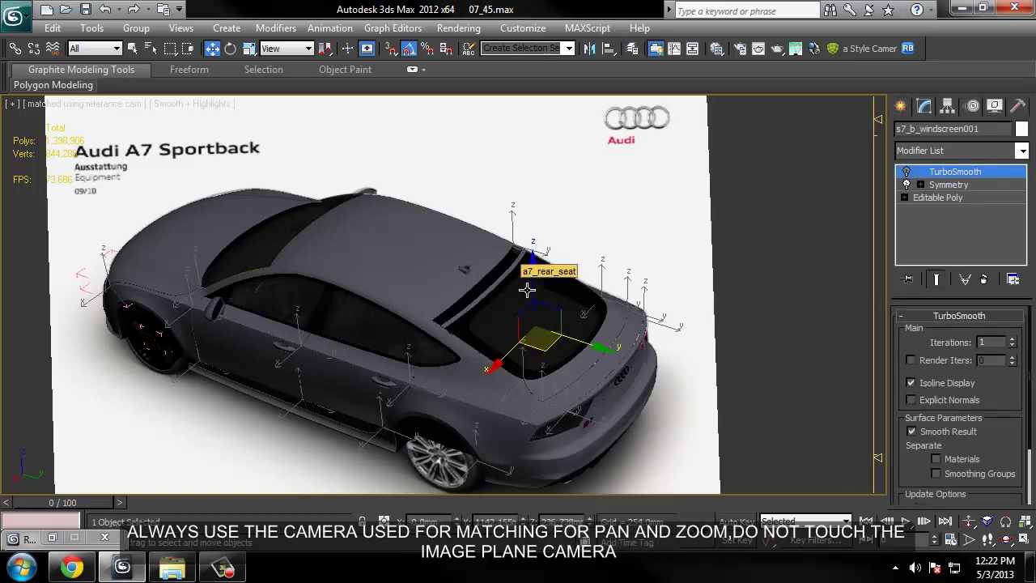
right_click(529, 294)
click(583, 254)
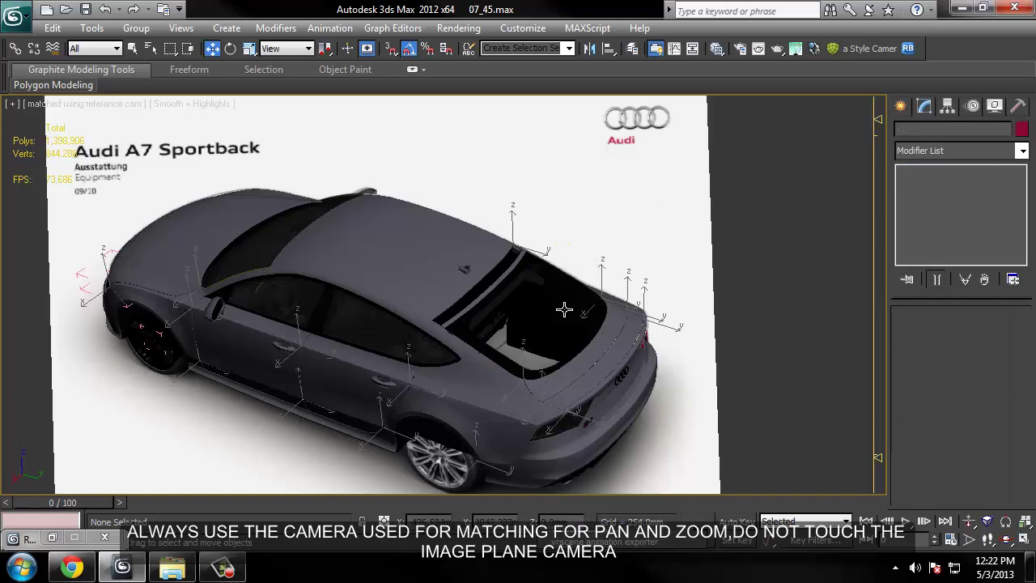
Step: Undo the last hide, hide rear windscreen s7_b_windscreen001 instead, then clear the selection
key(ctrl+z)
key(ctrl+z)
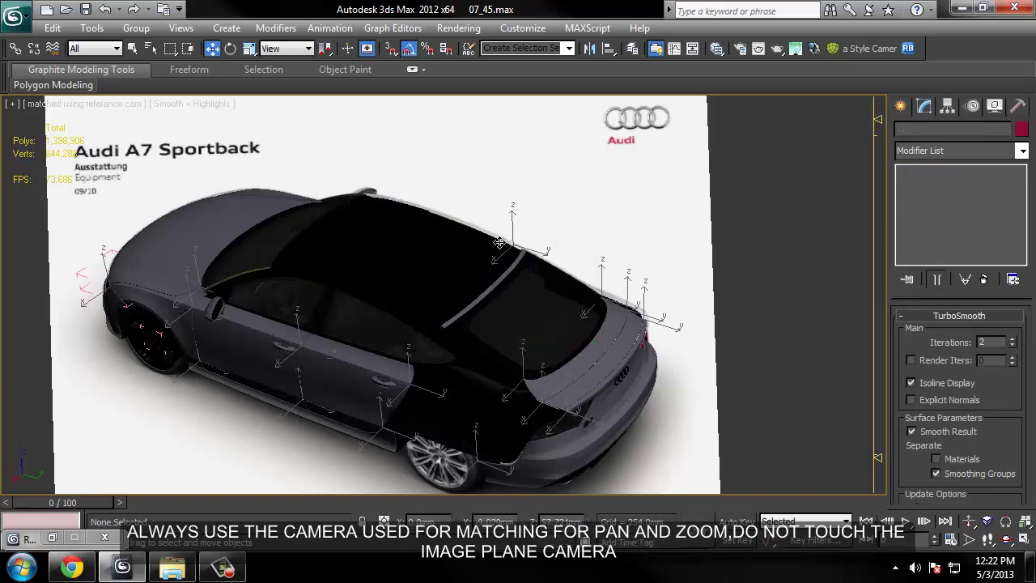
click(536, 262)
right_click(537, 261)
click(558, 285)
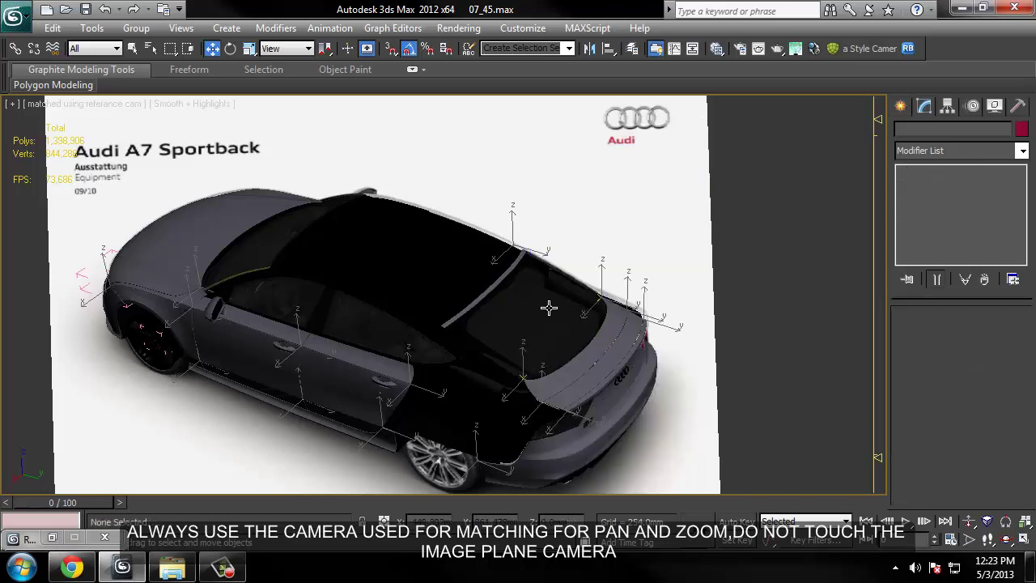
click(549, 308)
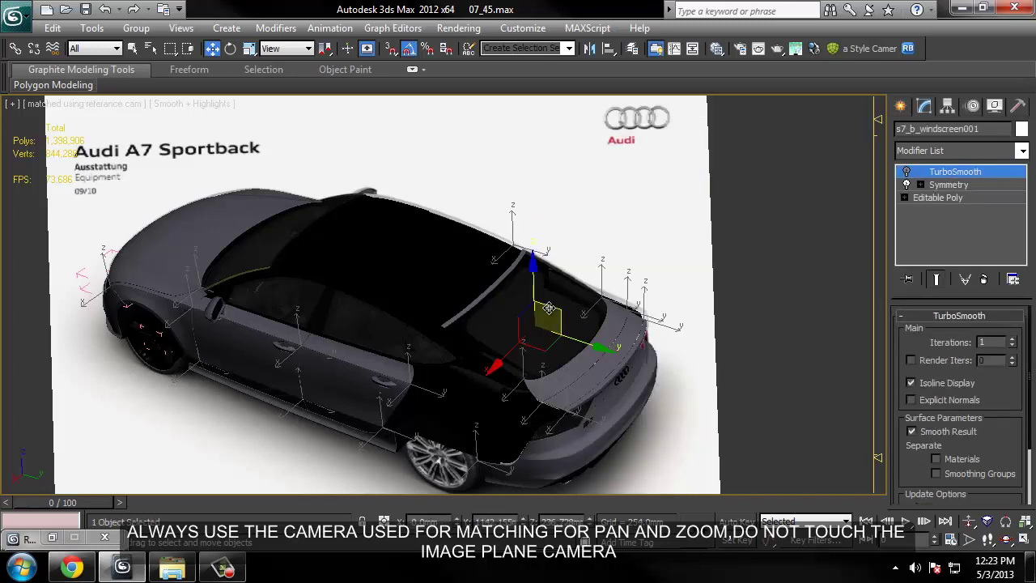
right_click(549, 308)
click(598, 244)
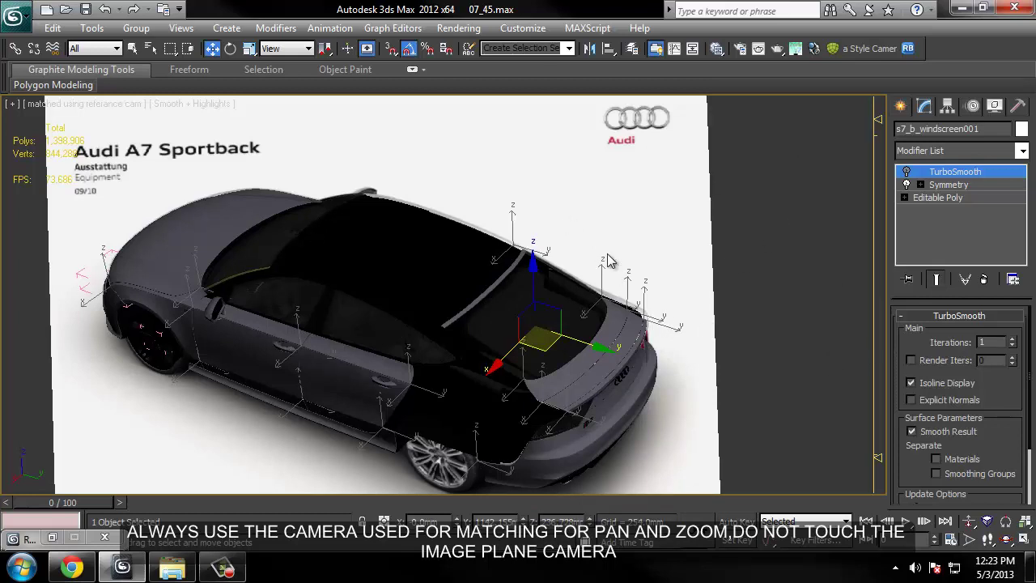
click(626, 196)
Step: In the Layer Manager, add a new layer and rename it cam_plates
key(h)
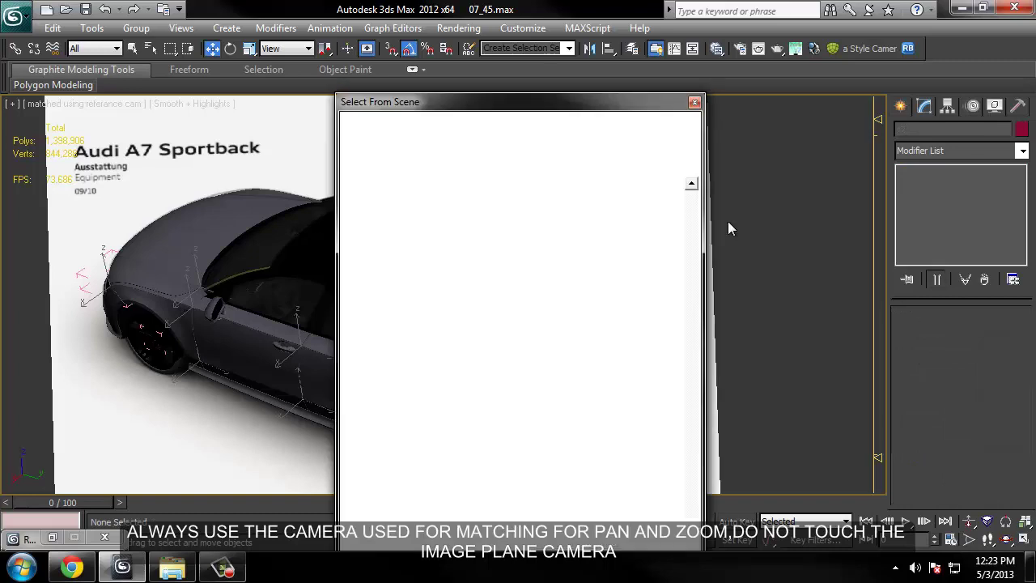
click(695, 104)
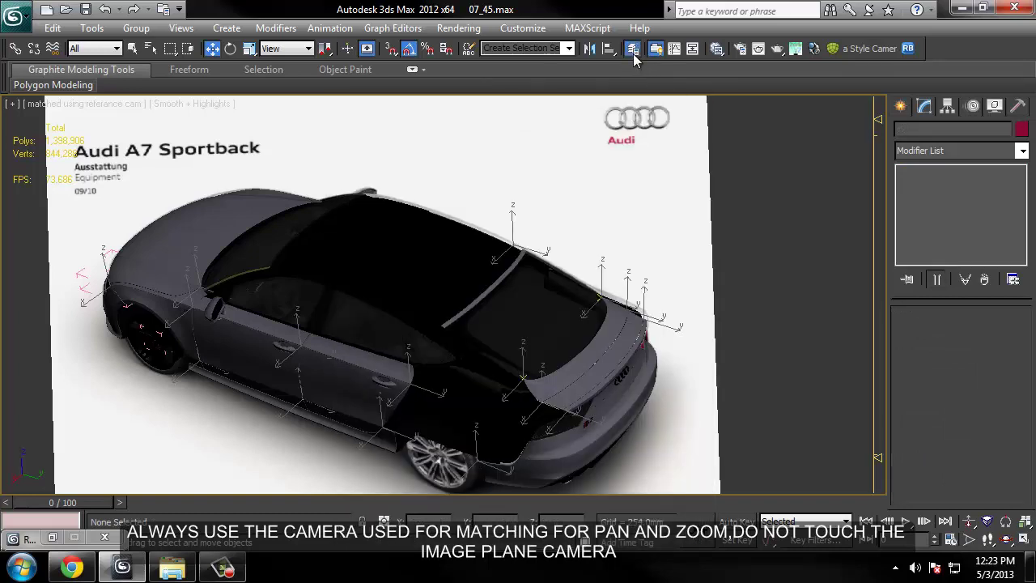
click(656, 49)
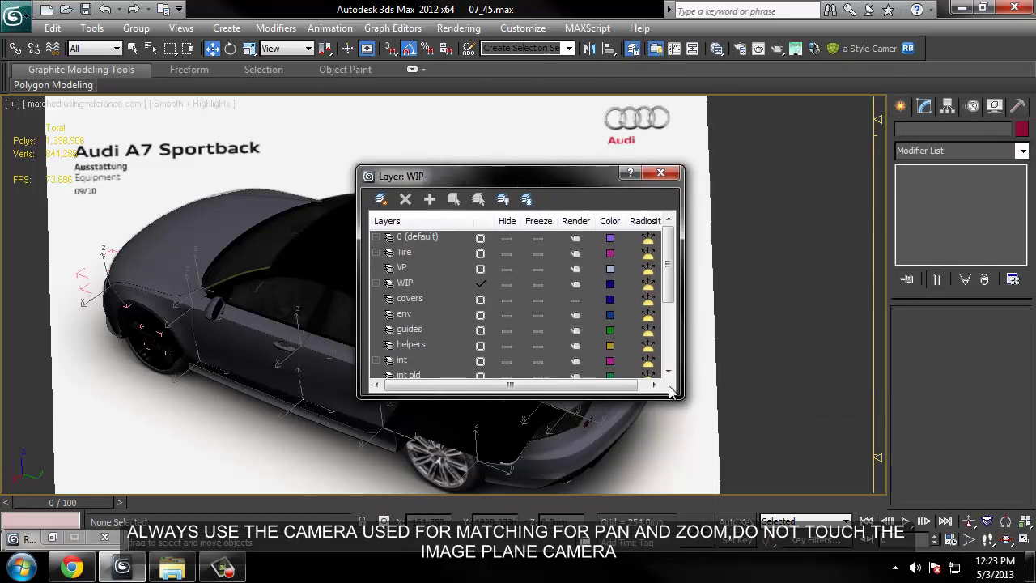
drag(677, 395, 856, 553)
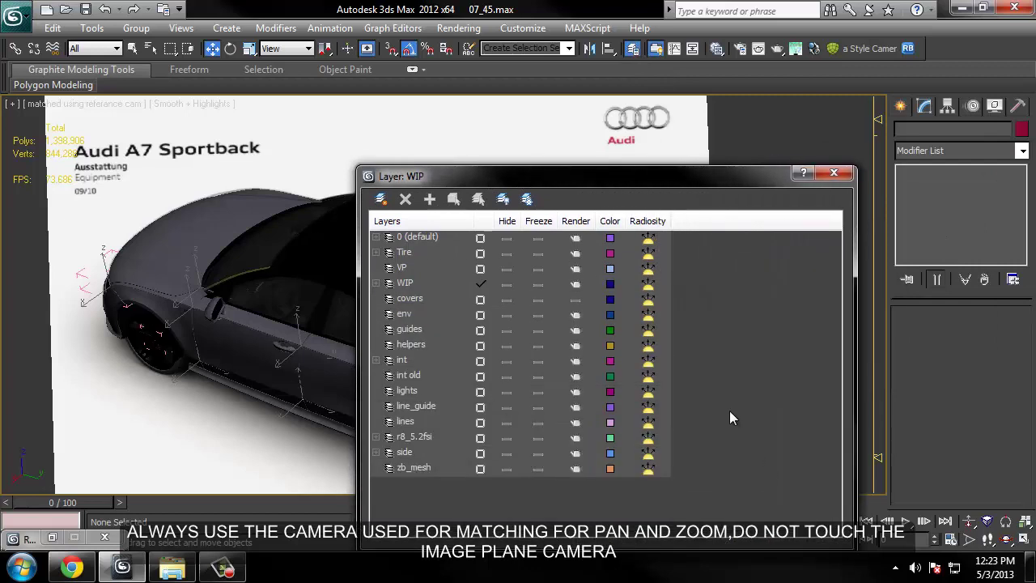
drag(574, 178, 621, 124)
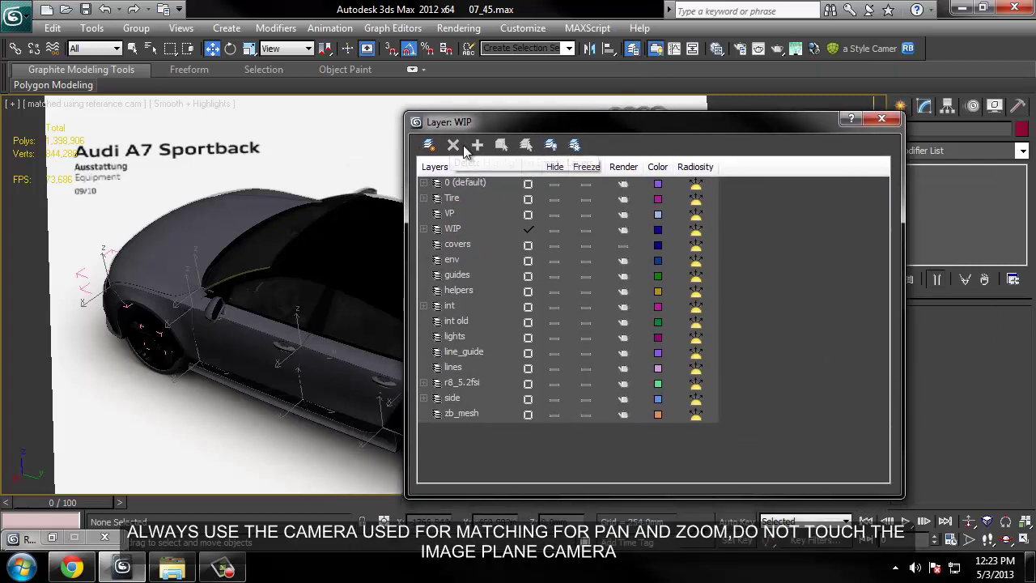
click(428, 146)
click(470, 200)
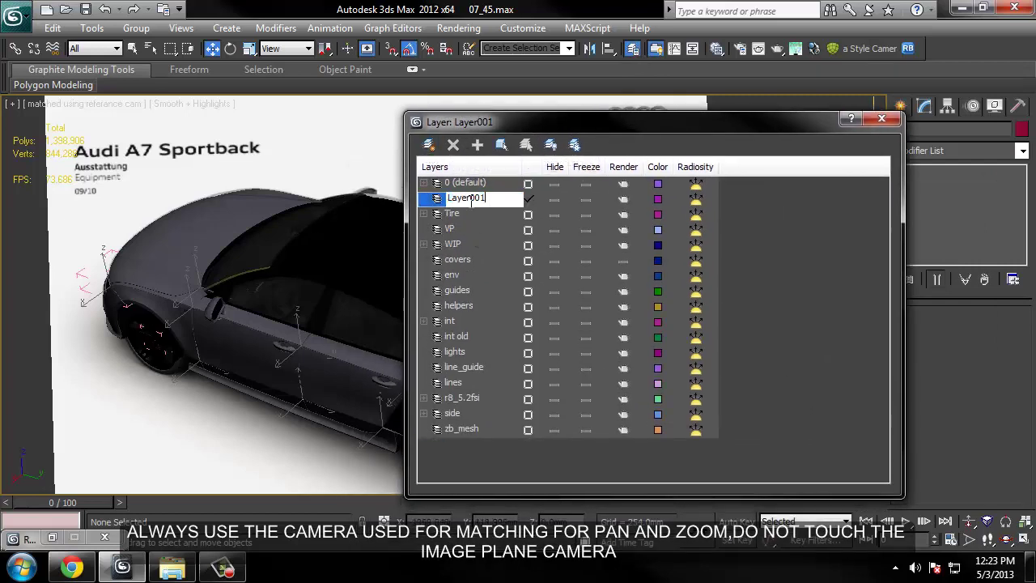
text(cam_)
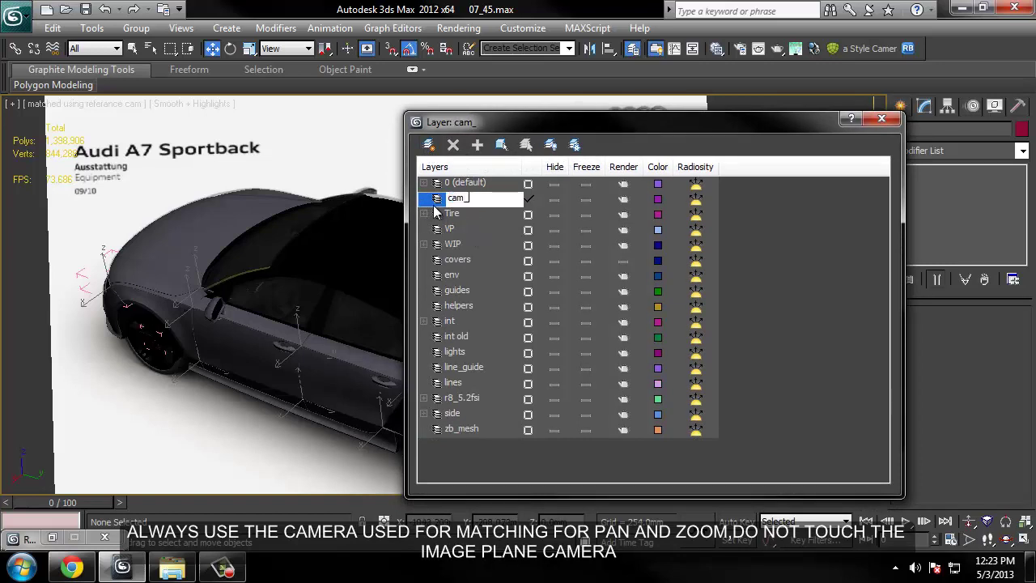
text(plates)
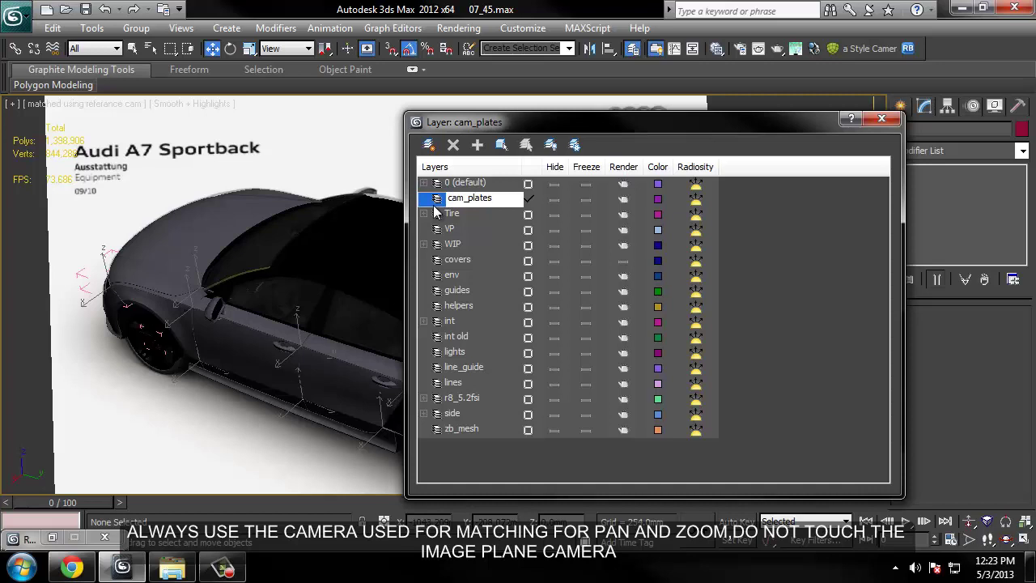
drag(549, 125, 619, 139)
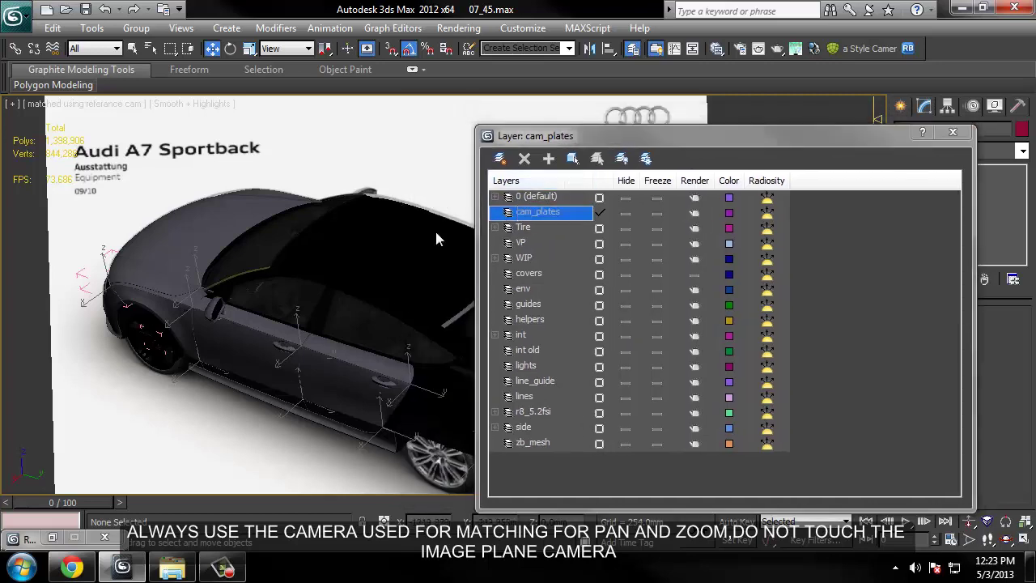
Step: Unhide all objects, switch to a perspective view and unfreeze everything
right_click(395, 228)
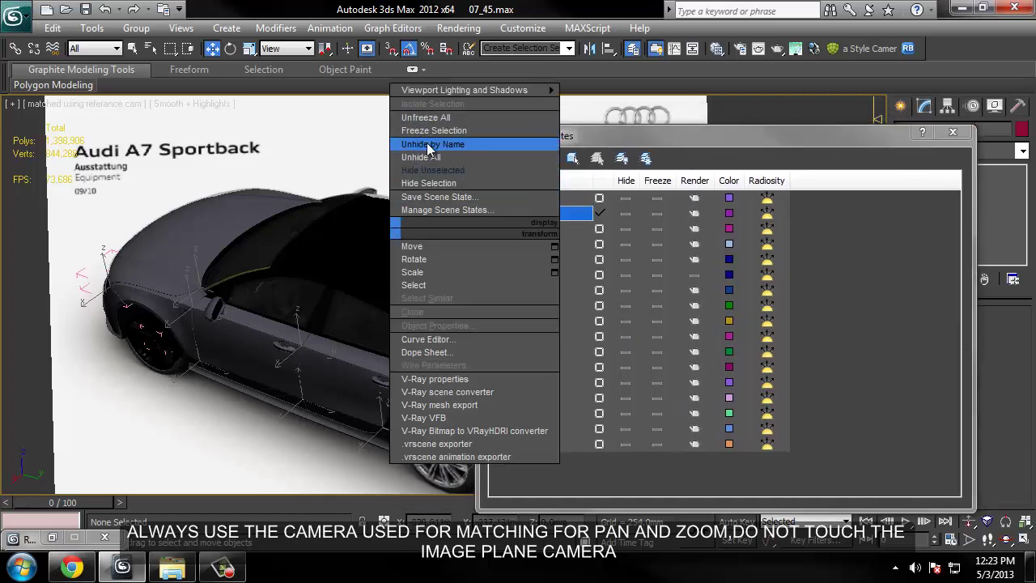
click(423, 157)
key(p)
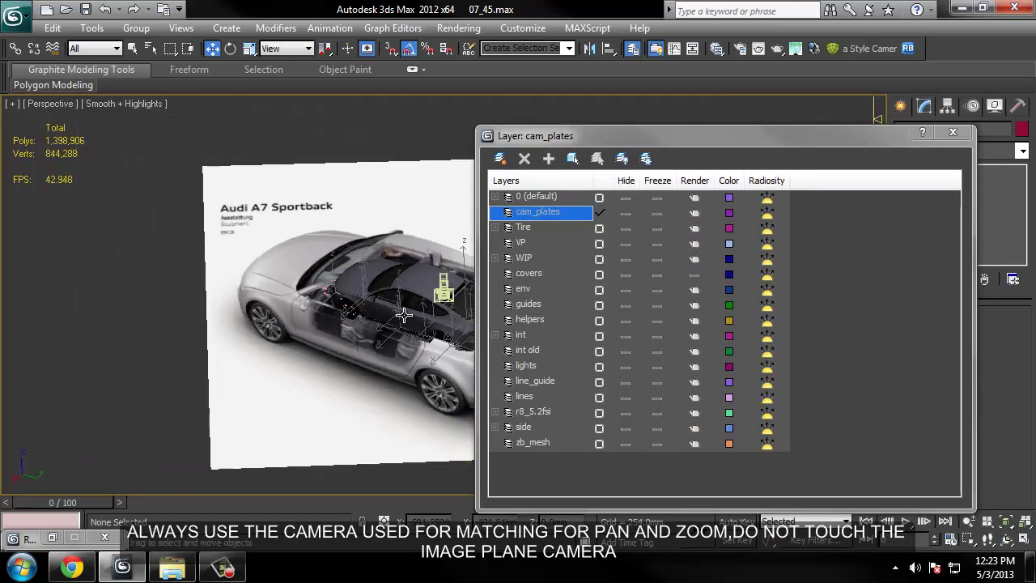
scroll(316, 304, down, 2)
scroll(316, 304, down, 3)
scroll(316, 303, down, 5)
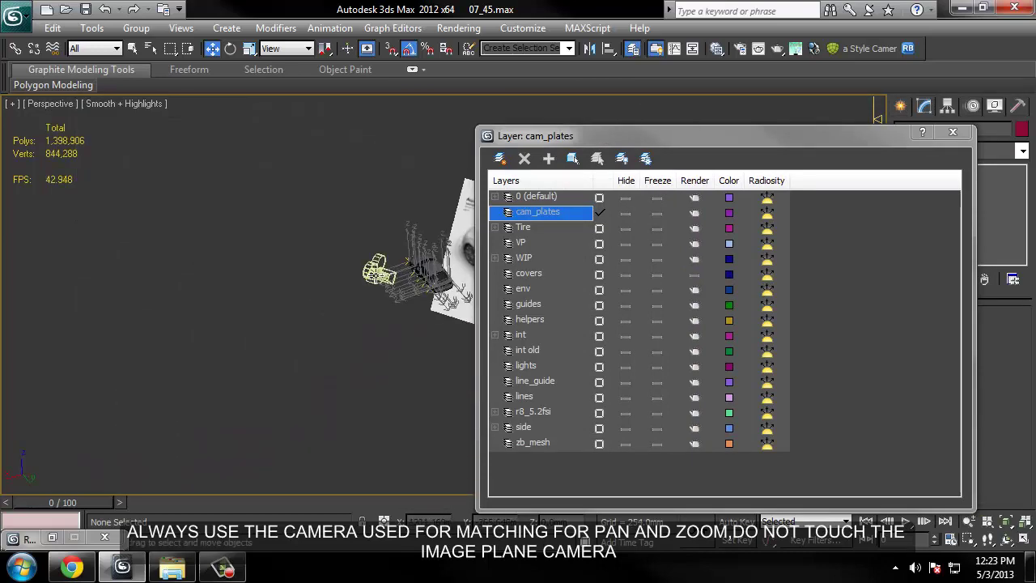
scroll(406, 298, up, 2)
scroll(406, 298, up, 3)
right_click(349, 288)
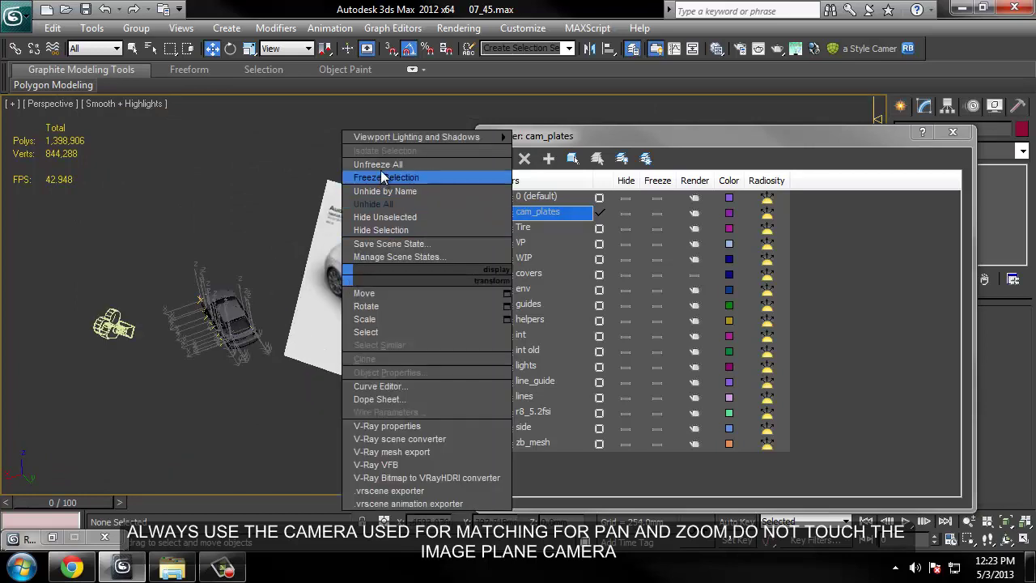
click(359, 223)
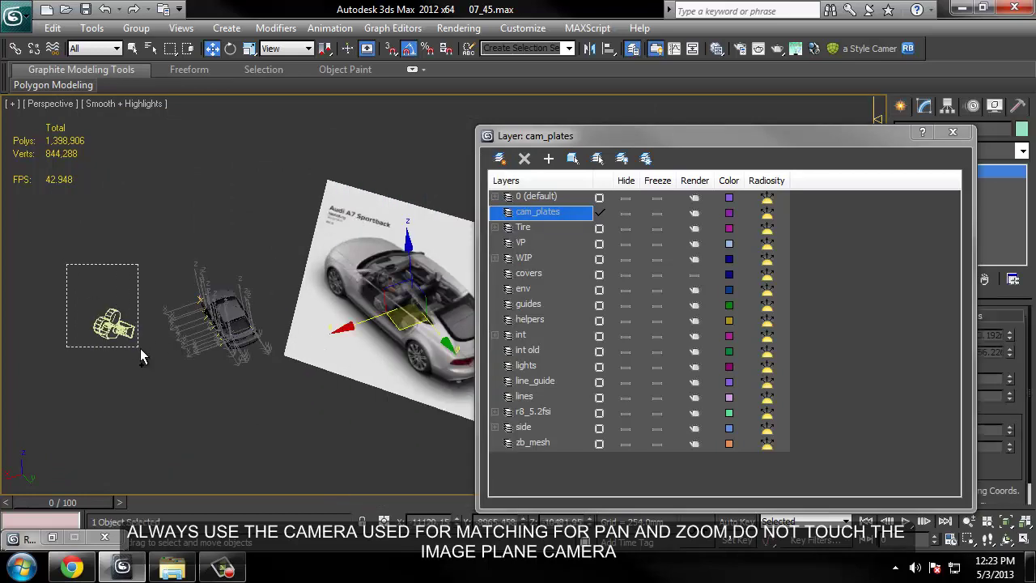
Step: Put the matching camera on cam_plates, freeze that layer, and view through the matching camera
drag(141, 348, 141, 352)
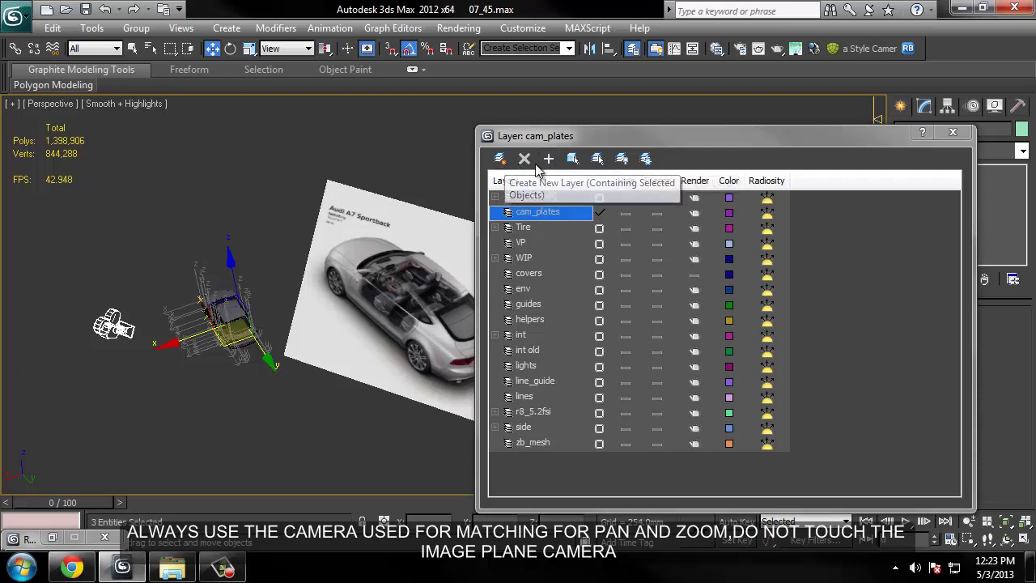
click(658, 215)
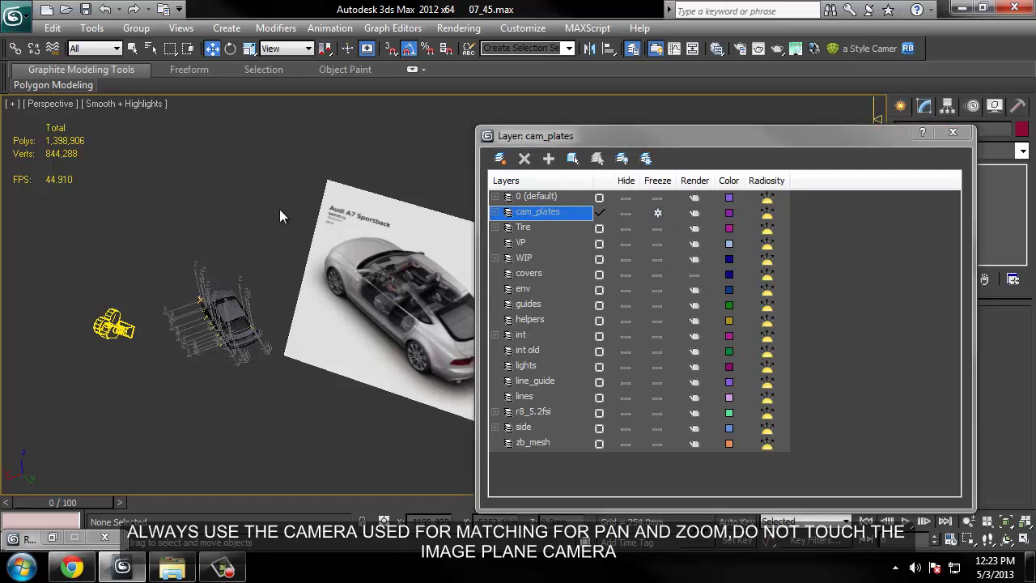
key(c)
double_click(496, 178)
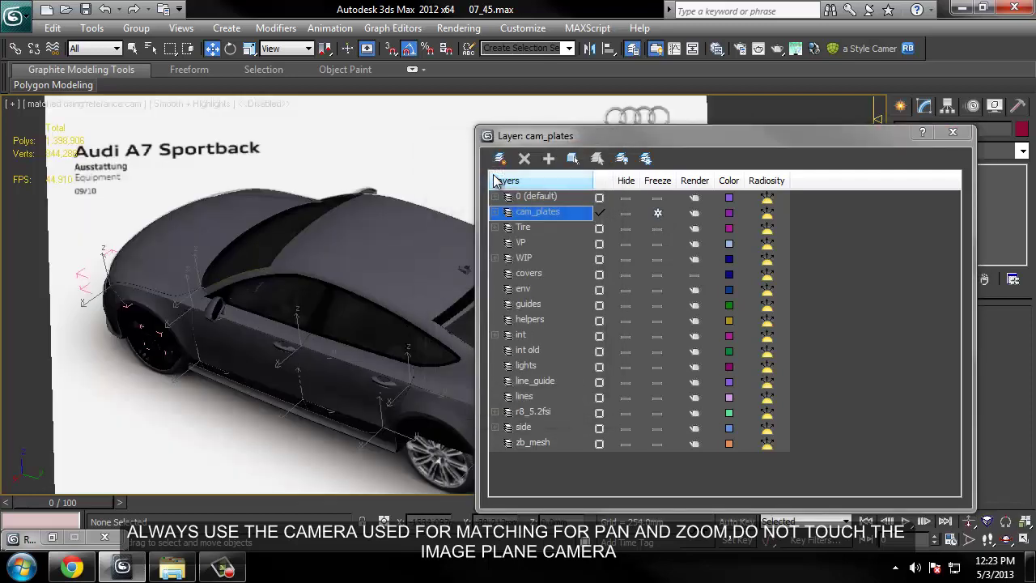
drag(890, 135, 881, 113)
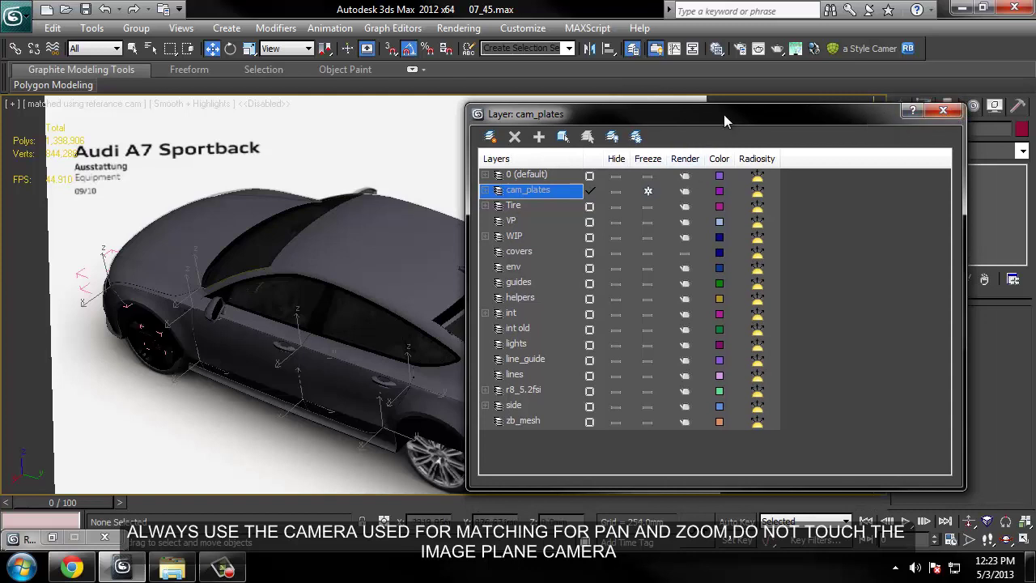
drag(724, 114, 815, 114)
click(1033, 111)
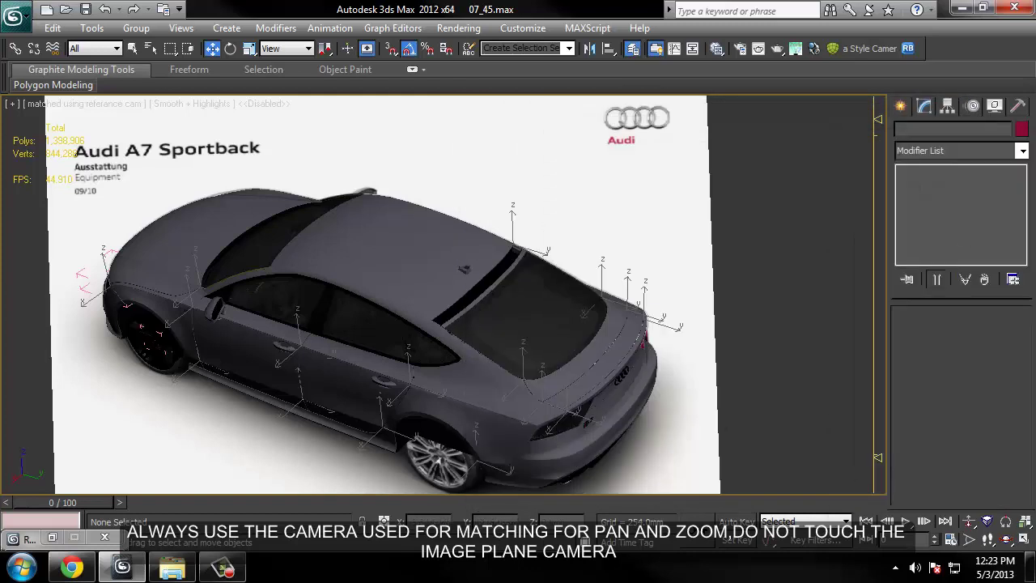
Step: Narrow the matched camera's field of view so the car appears larger
click(969, 540)
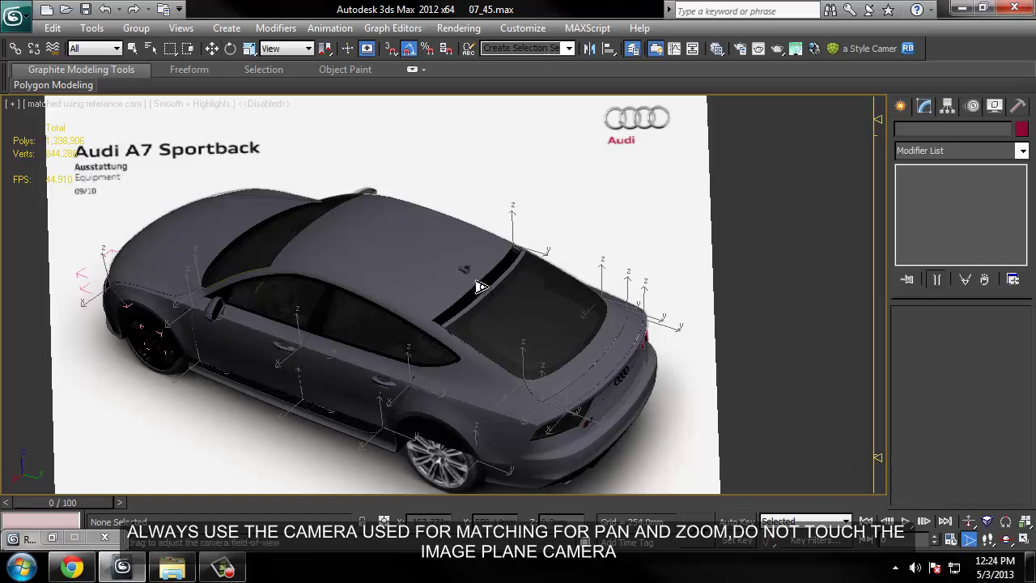
mouse_move(484, 288)
mouse_down()
mouse_move(492, 281)
mouse_move(586, 327)
mouse_up()
right_click(586, 327)
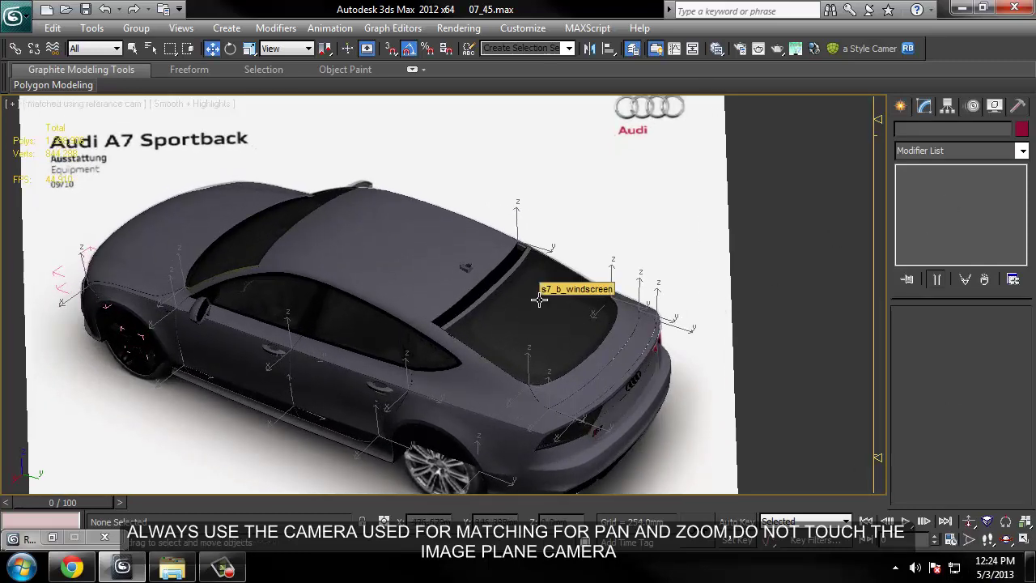
Step: Select the roof piece Object010 and hide all unselected objects
click(164, 237)
right_click(164, 236)
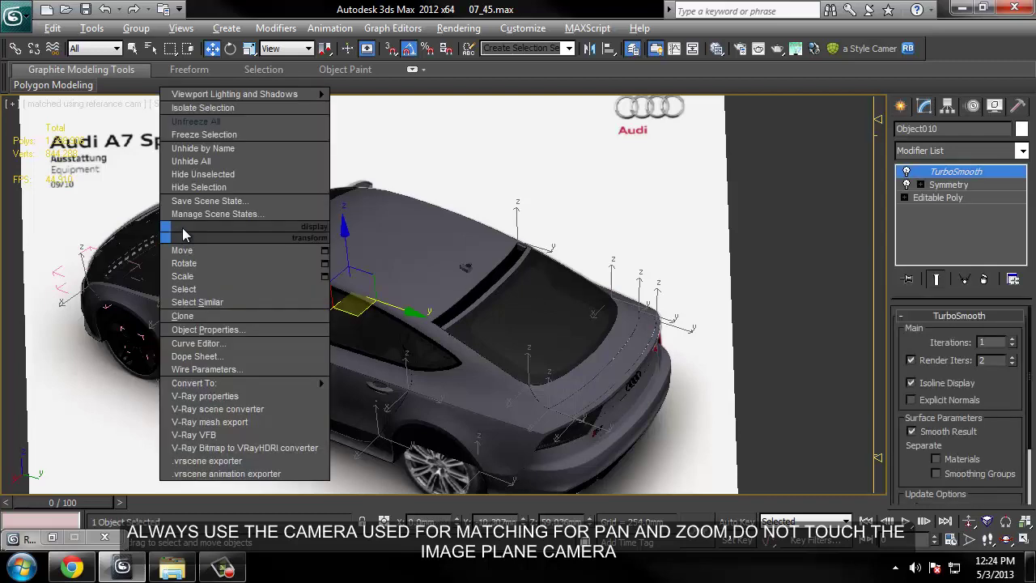
click(235, 169)
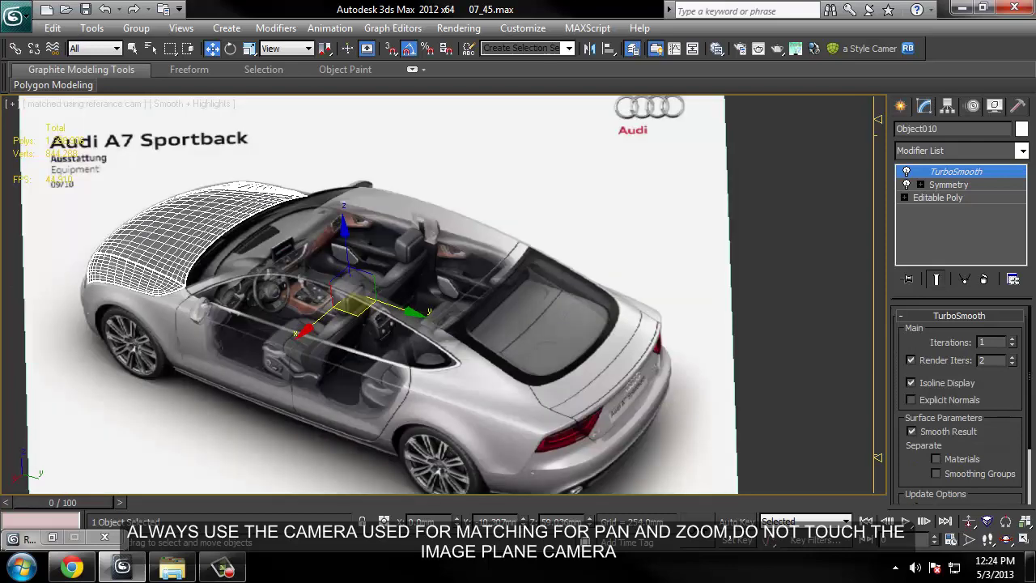
Step: Narrow the field of view and orbit the camera to close in on the roof, then deselect
click(971, 540)
drag(160, 276, 162, 227)
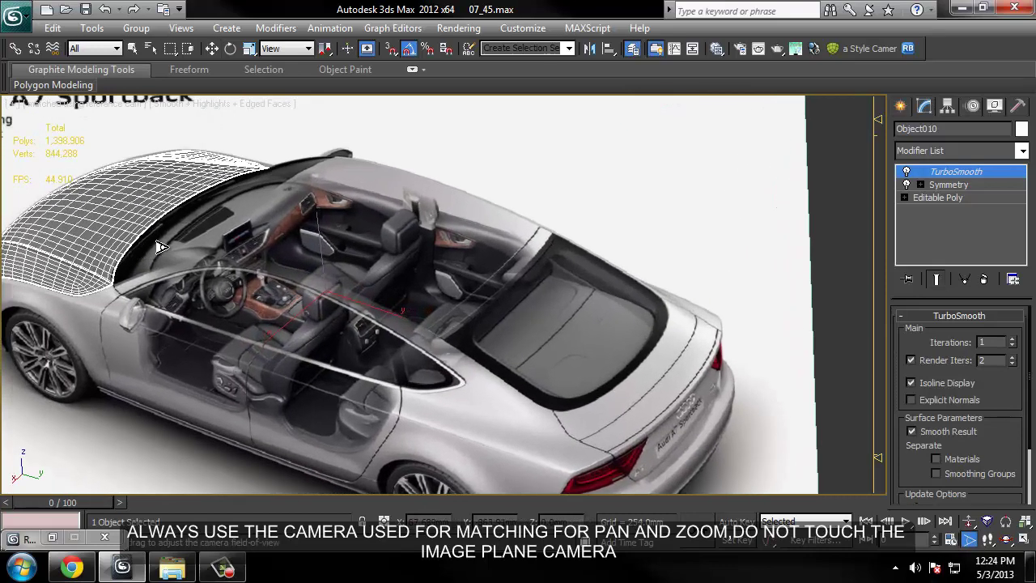
click(988, 539)
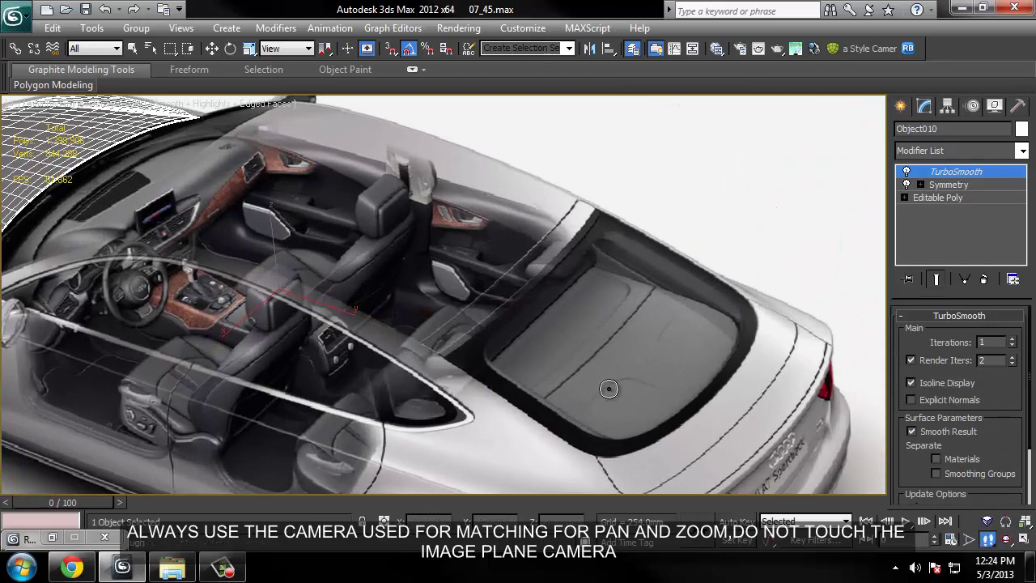
drag(61, 245, 79, 244)
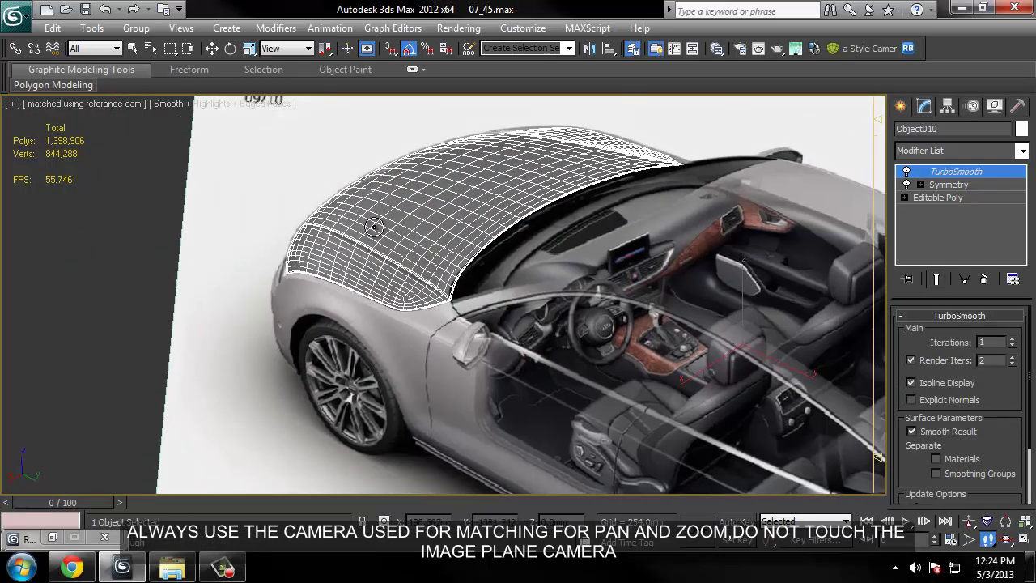
click(969, 539)
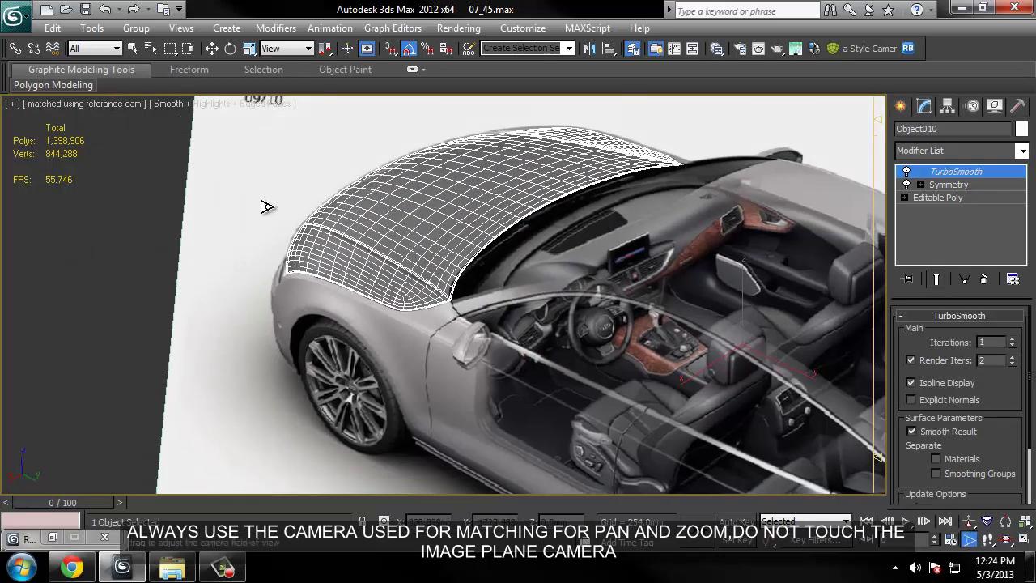
mouse_move(397, 290)
mouse_down()
mouse_move(406, 132)
mouse_move(481, 306)
mouse_move(475, 248)
mouse_move(475, 324)
mouse_move(478, 259)
mouse_move(502, 220)
mouse_move(604, 311)
mouse_up()
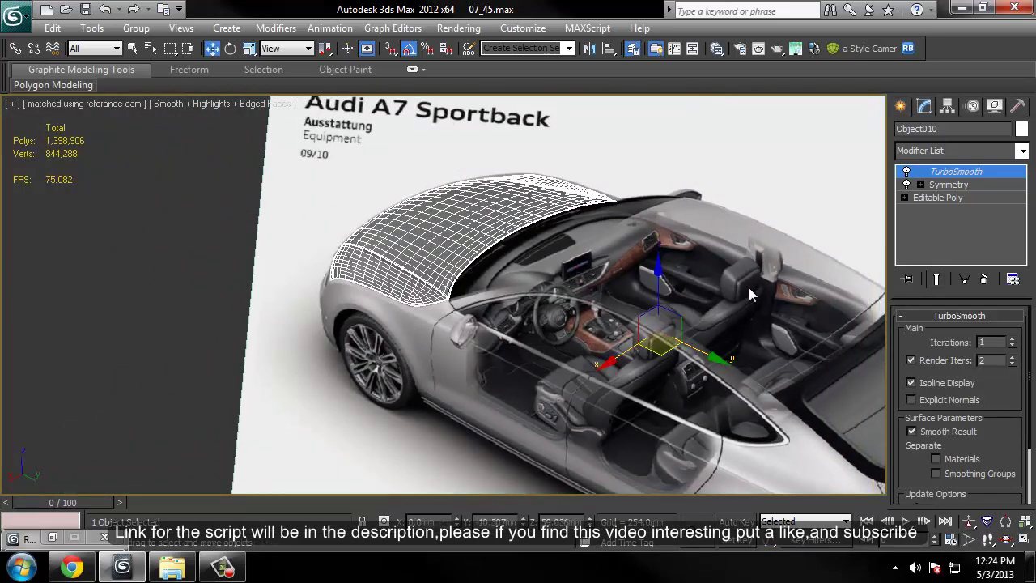
click(749, 288)
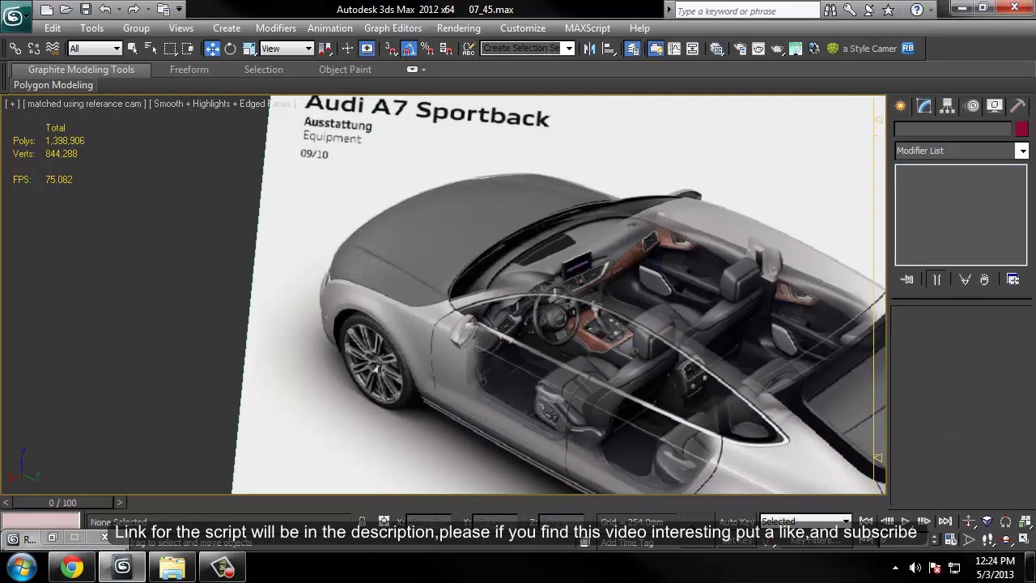